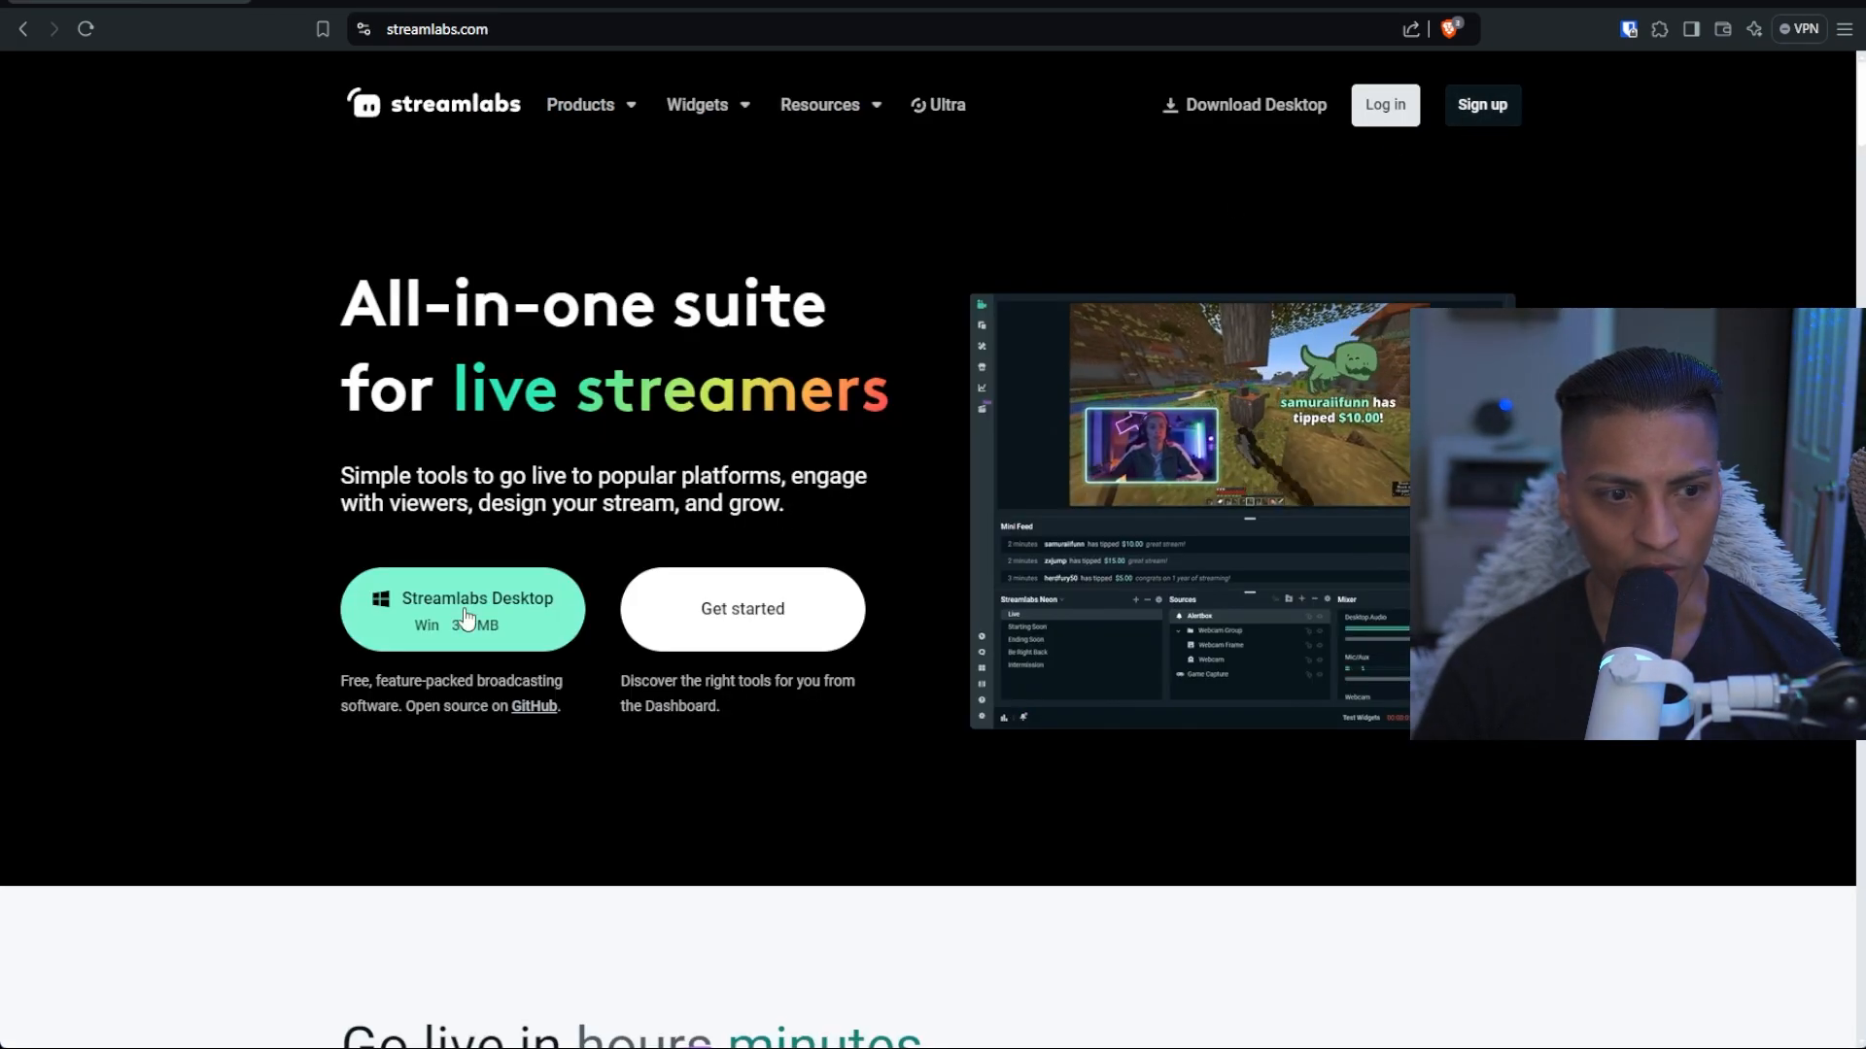
# Download Streamlabs Desktop for Windows and open the TikTok LIVE application linked in the "How to Go Live on TikTok from a Desktop" article.
pyautogui.click(463, 609)
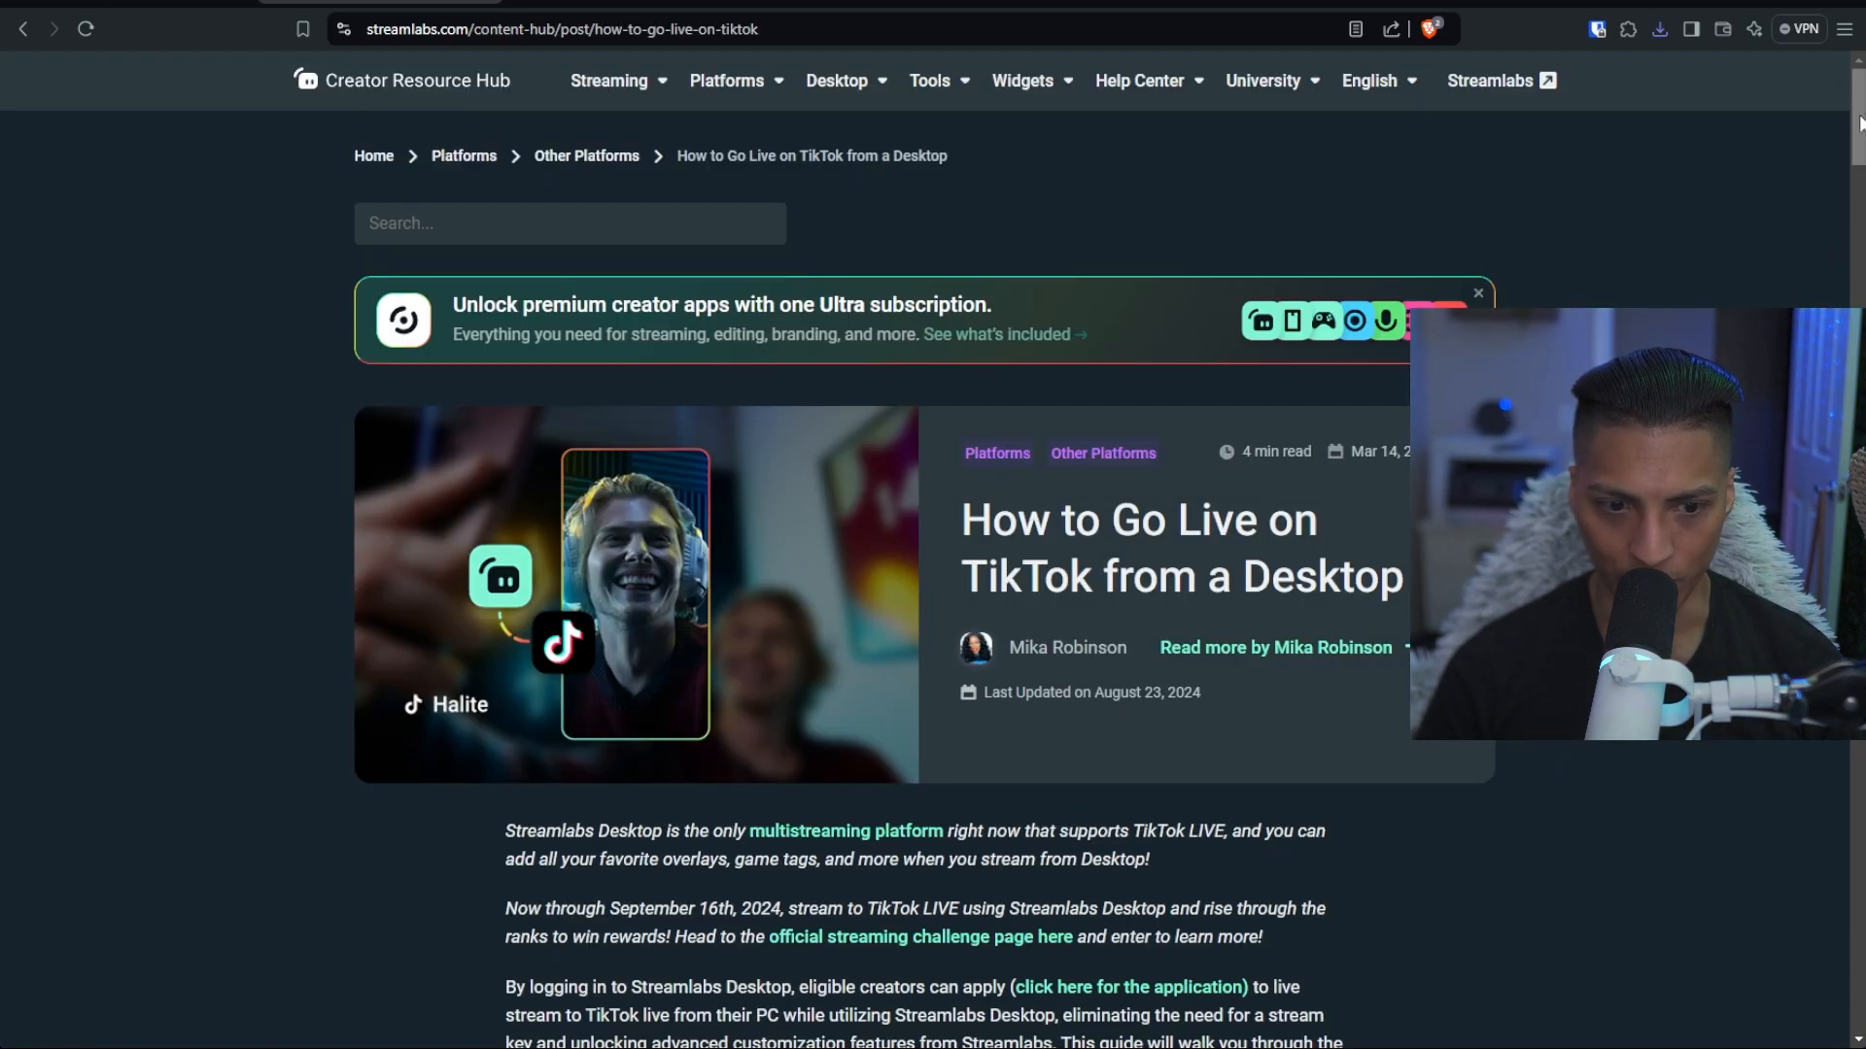
pyautogui.moveTo(1860, 123); pyautogui.dragTo(1857, 144)
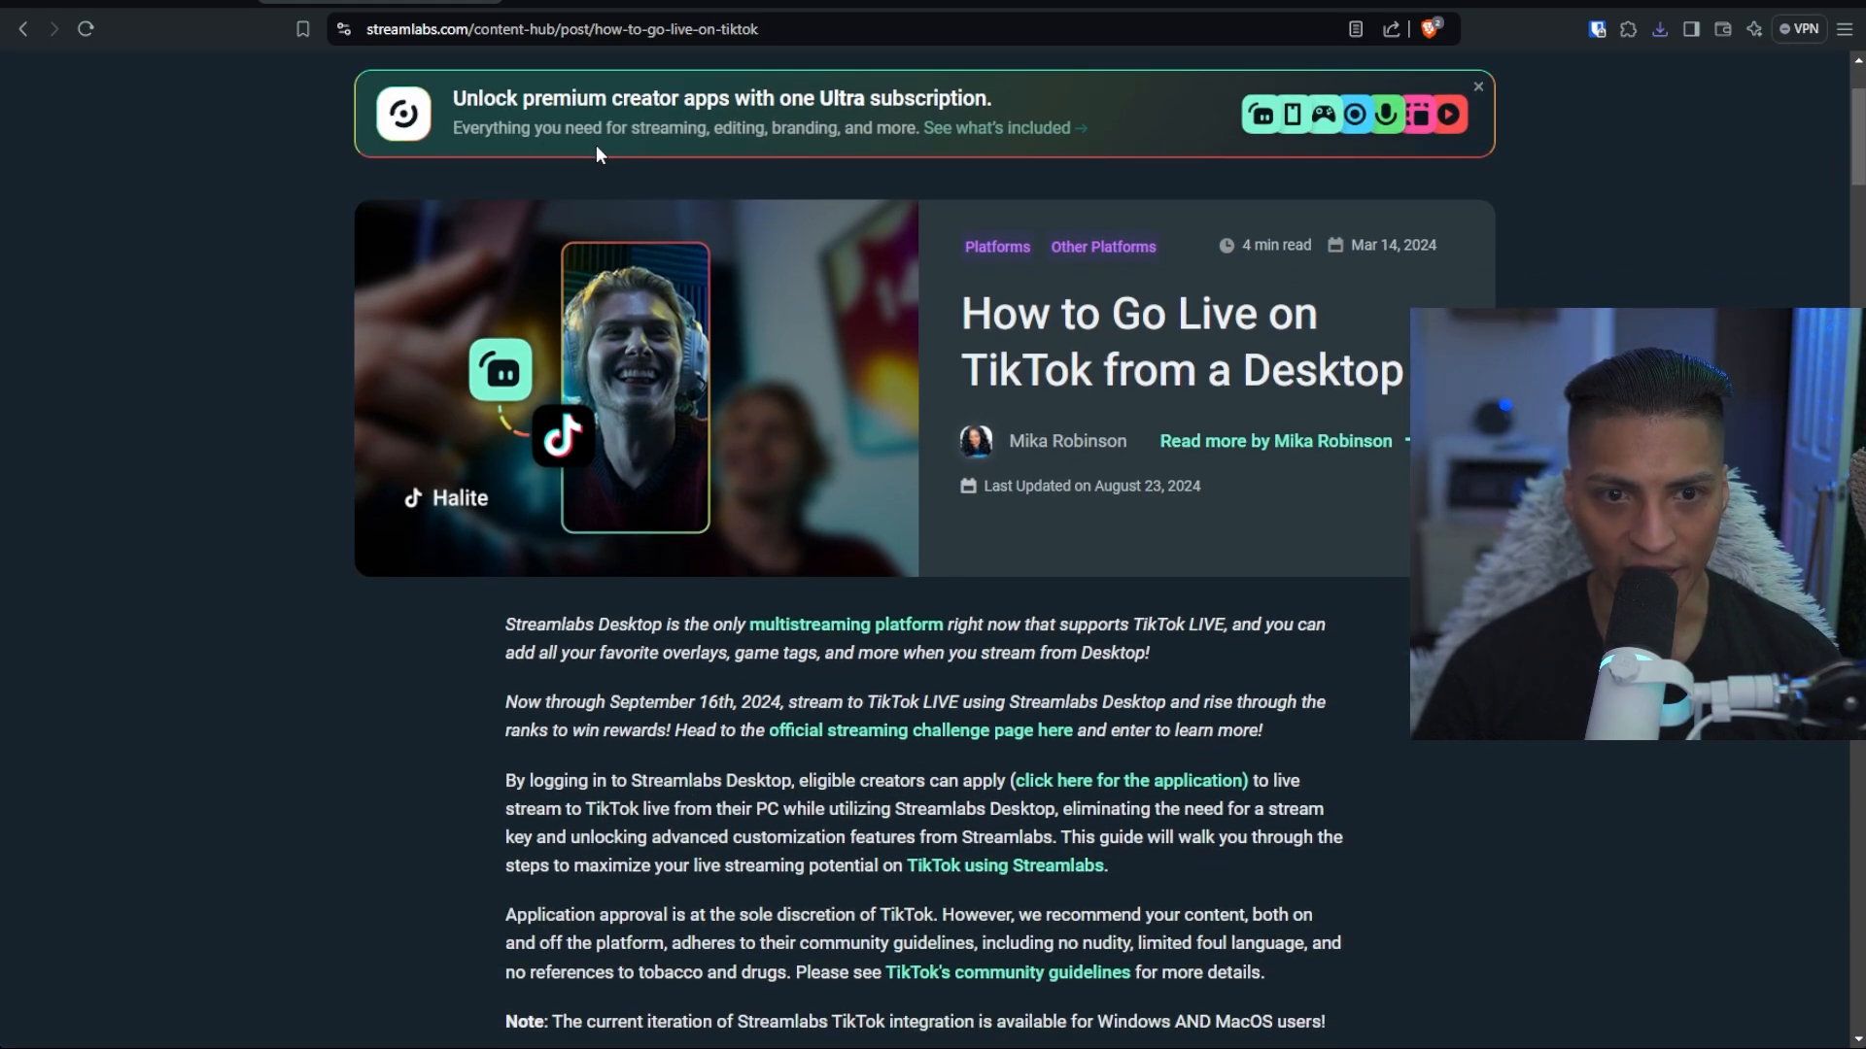
pyautogui.click(1091, 789)
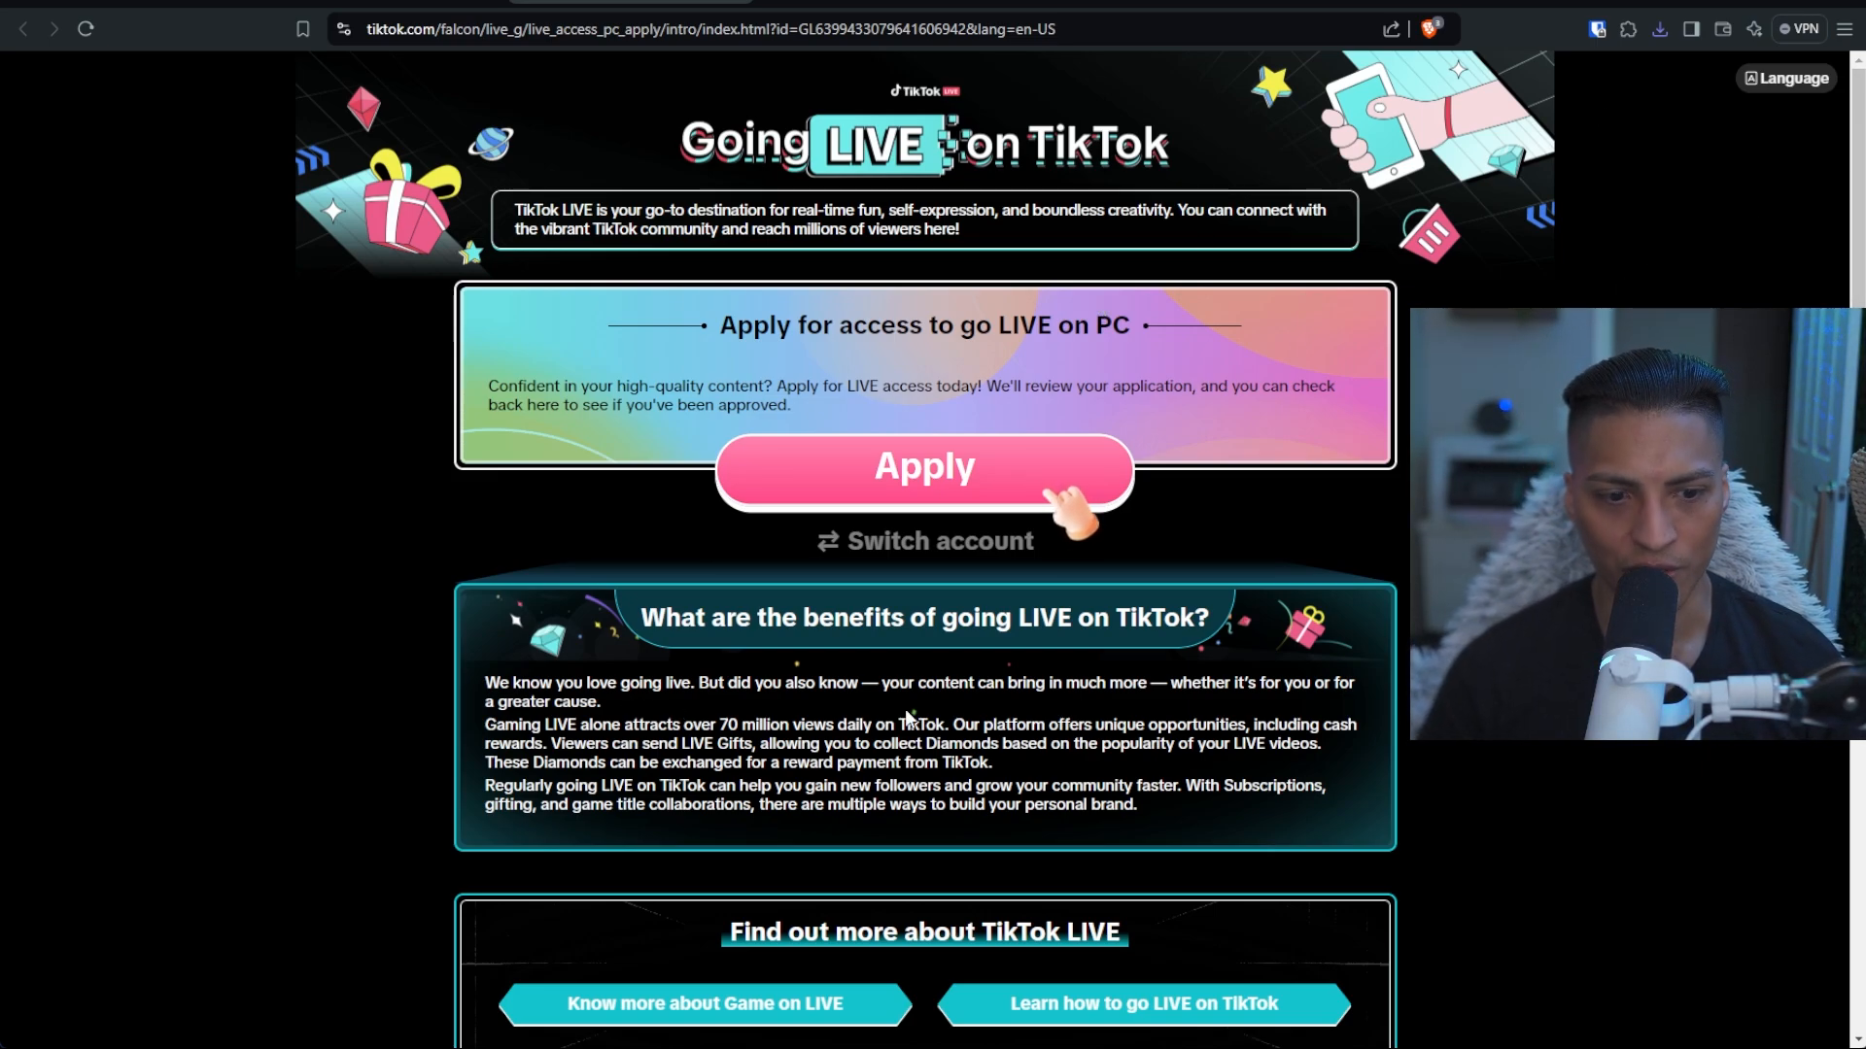
# Review the 180-day access requirements, start the application to go LIVE on PC, and proceed to the manual application form.
pyautogui.scroll(-5, 909, 717)
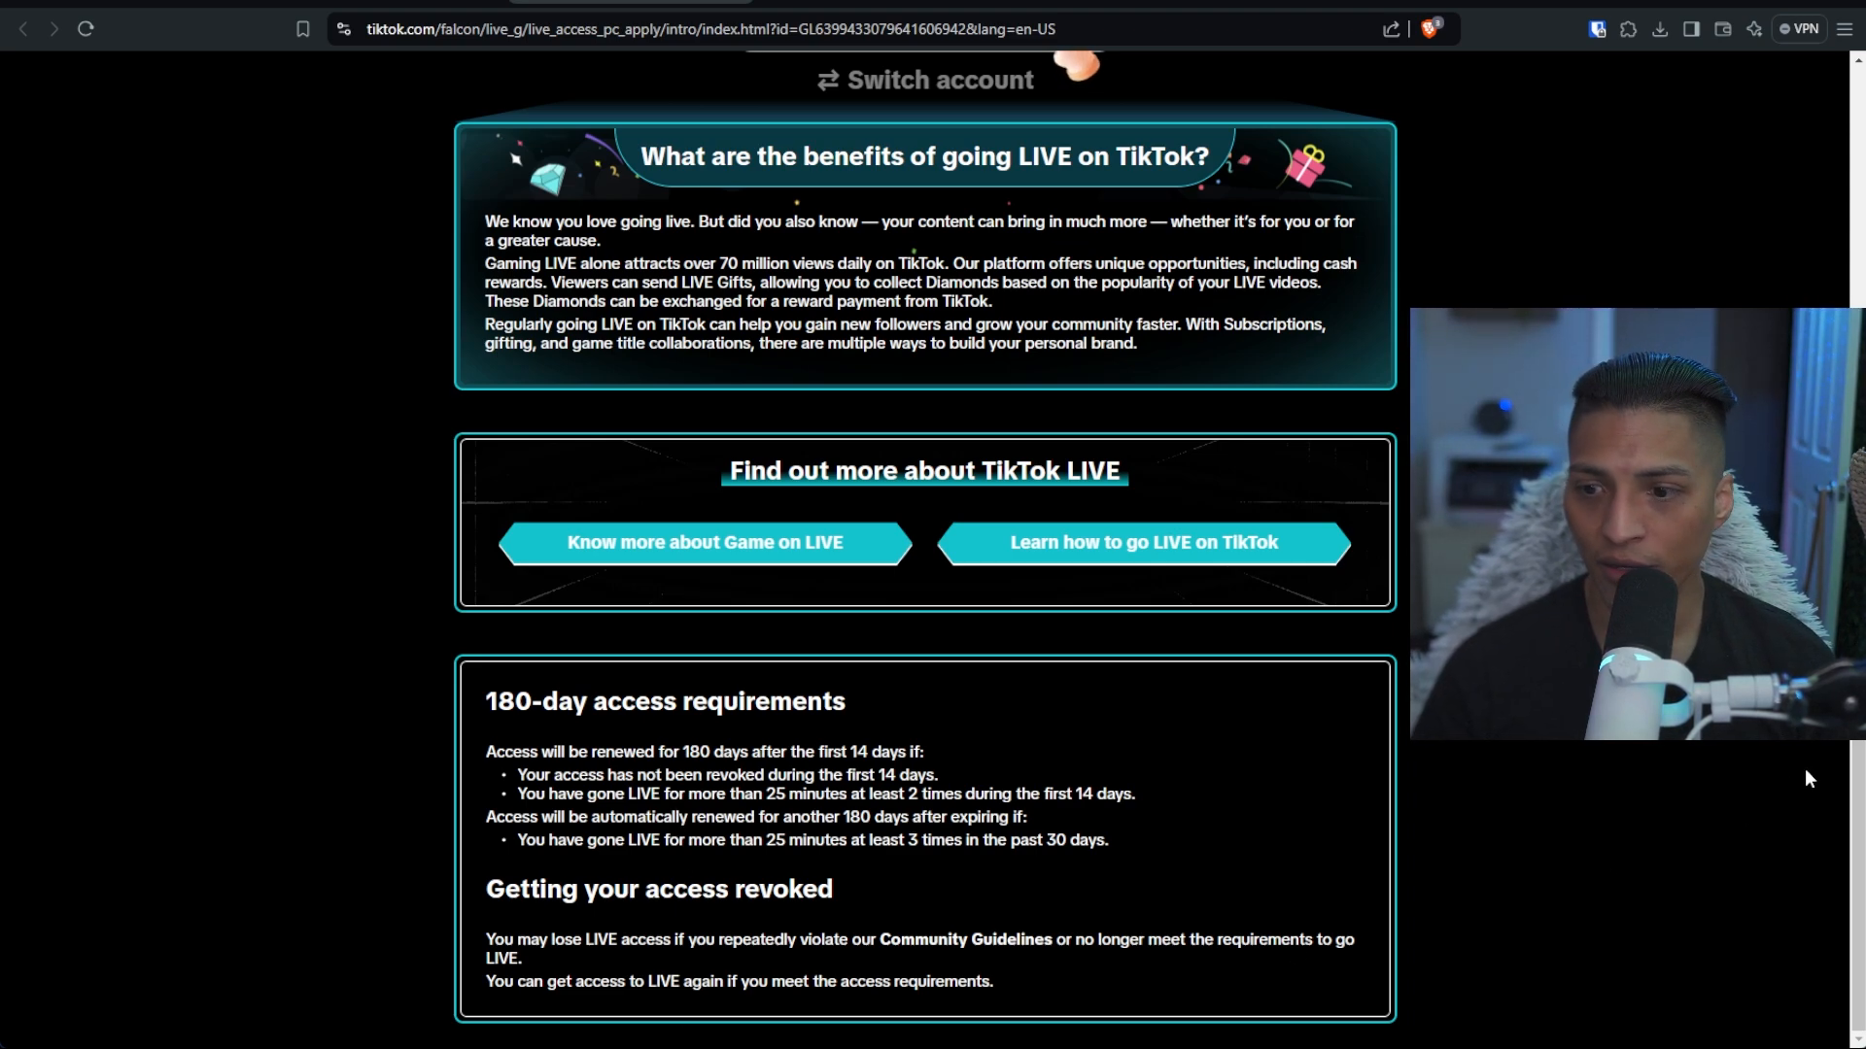
pyautogui.moveTo(1862, 825); pyautogui.dragTo(1862, 523)
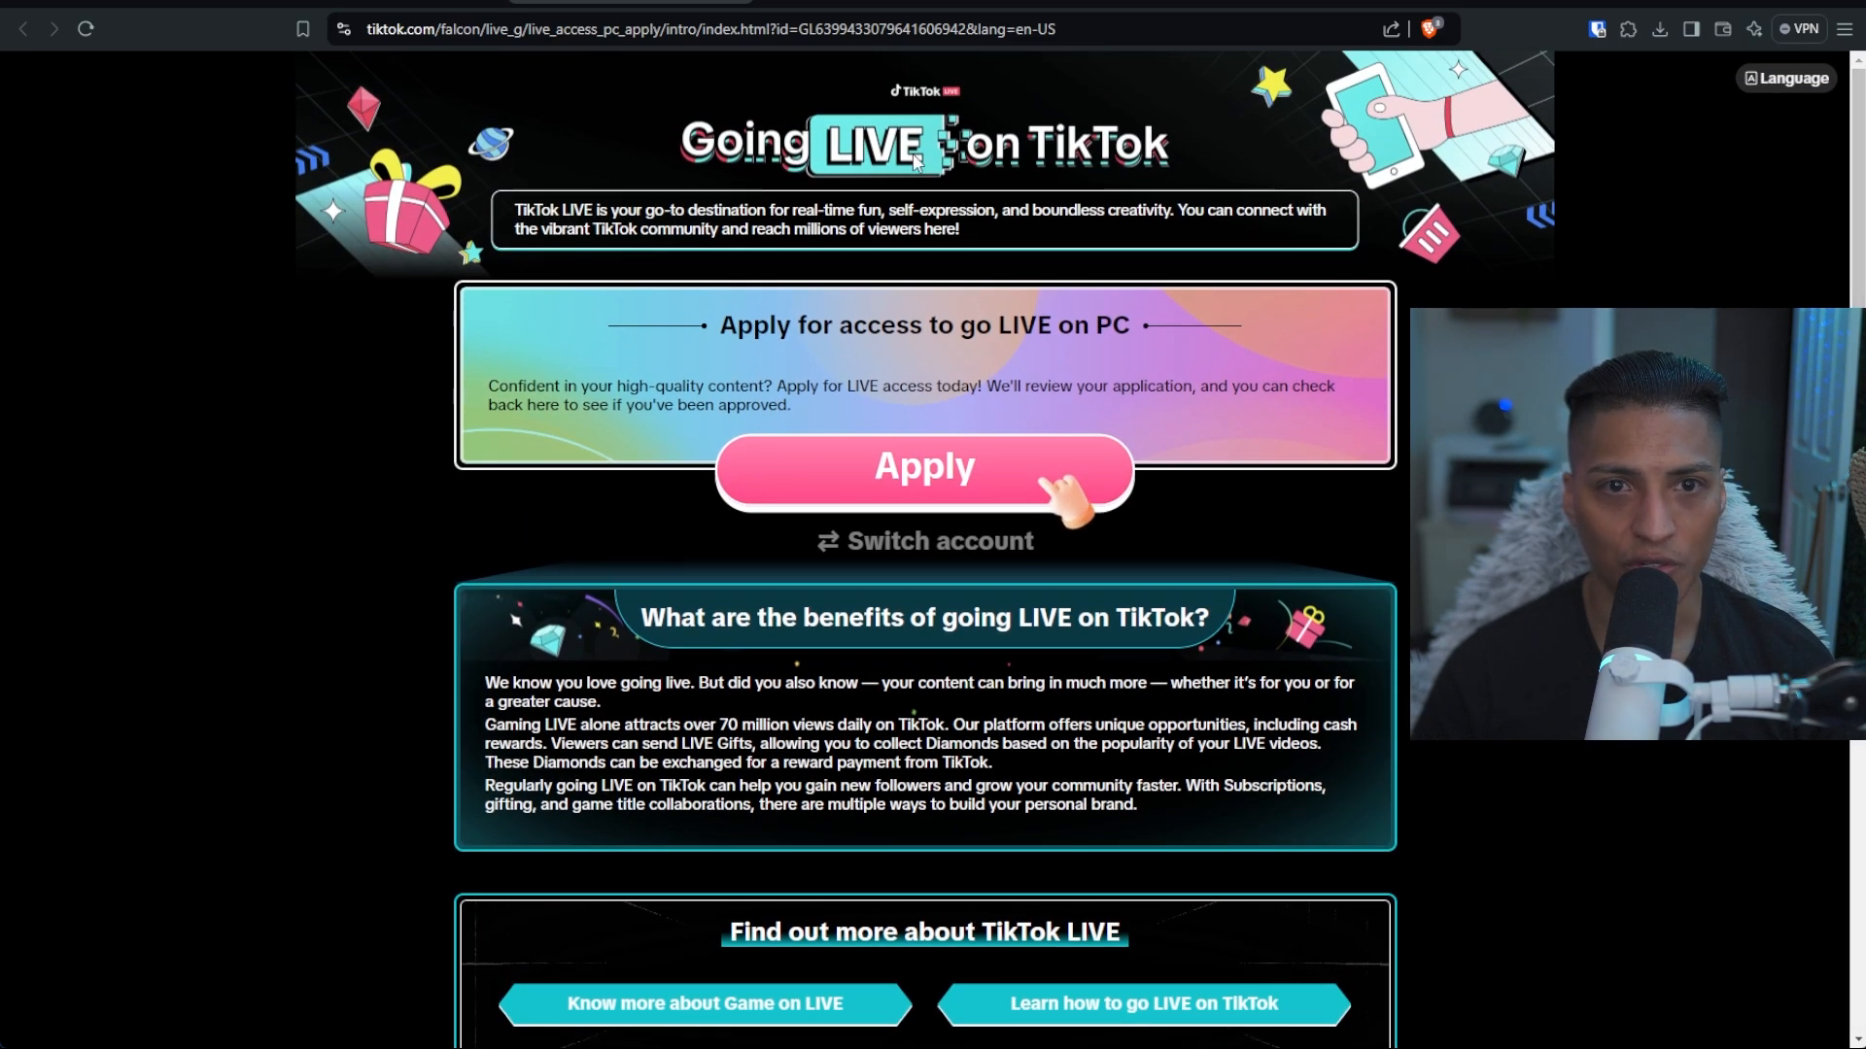
pyautogui.click(947, 468)
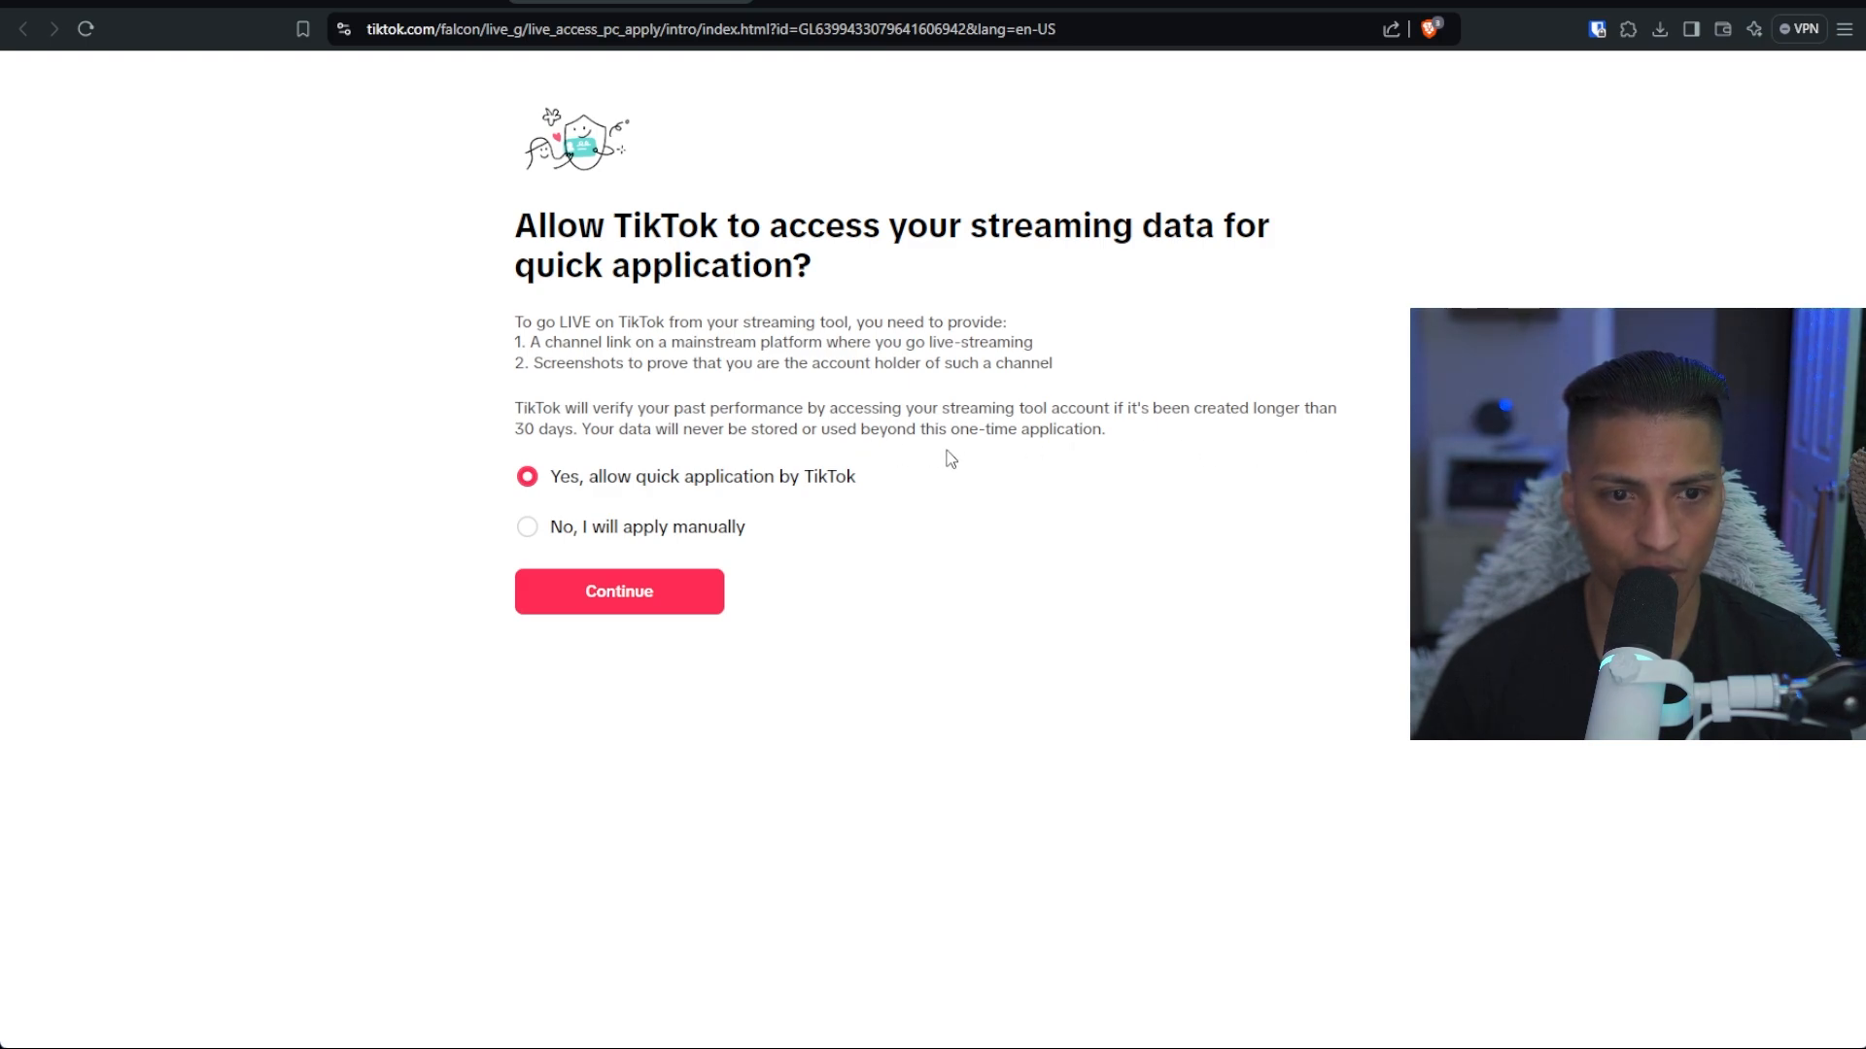
pyautogui.click(630, 613)
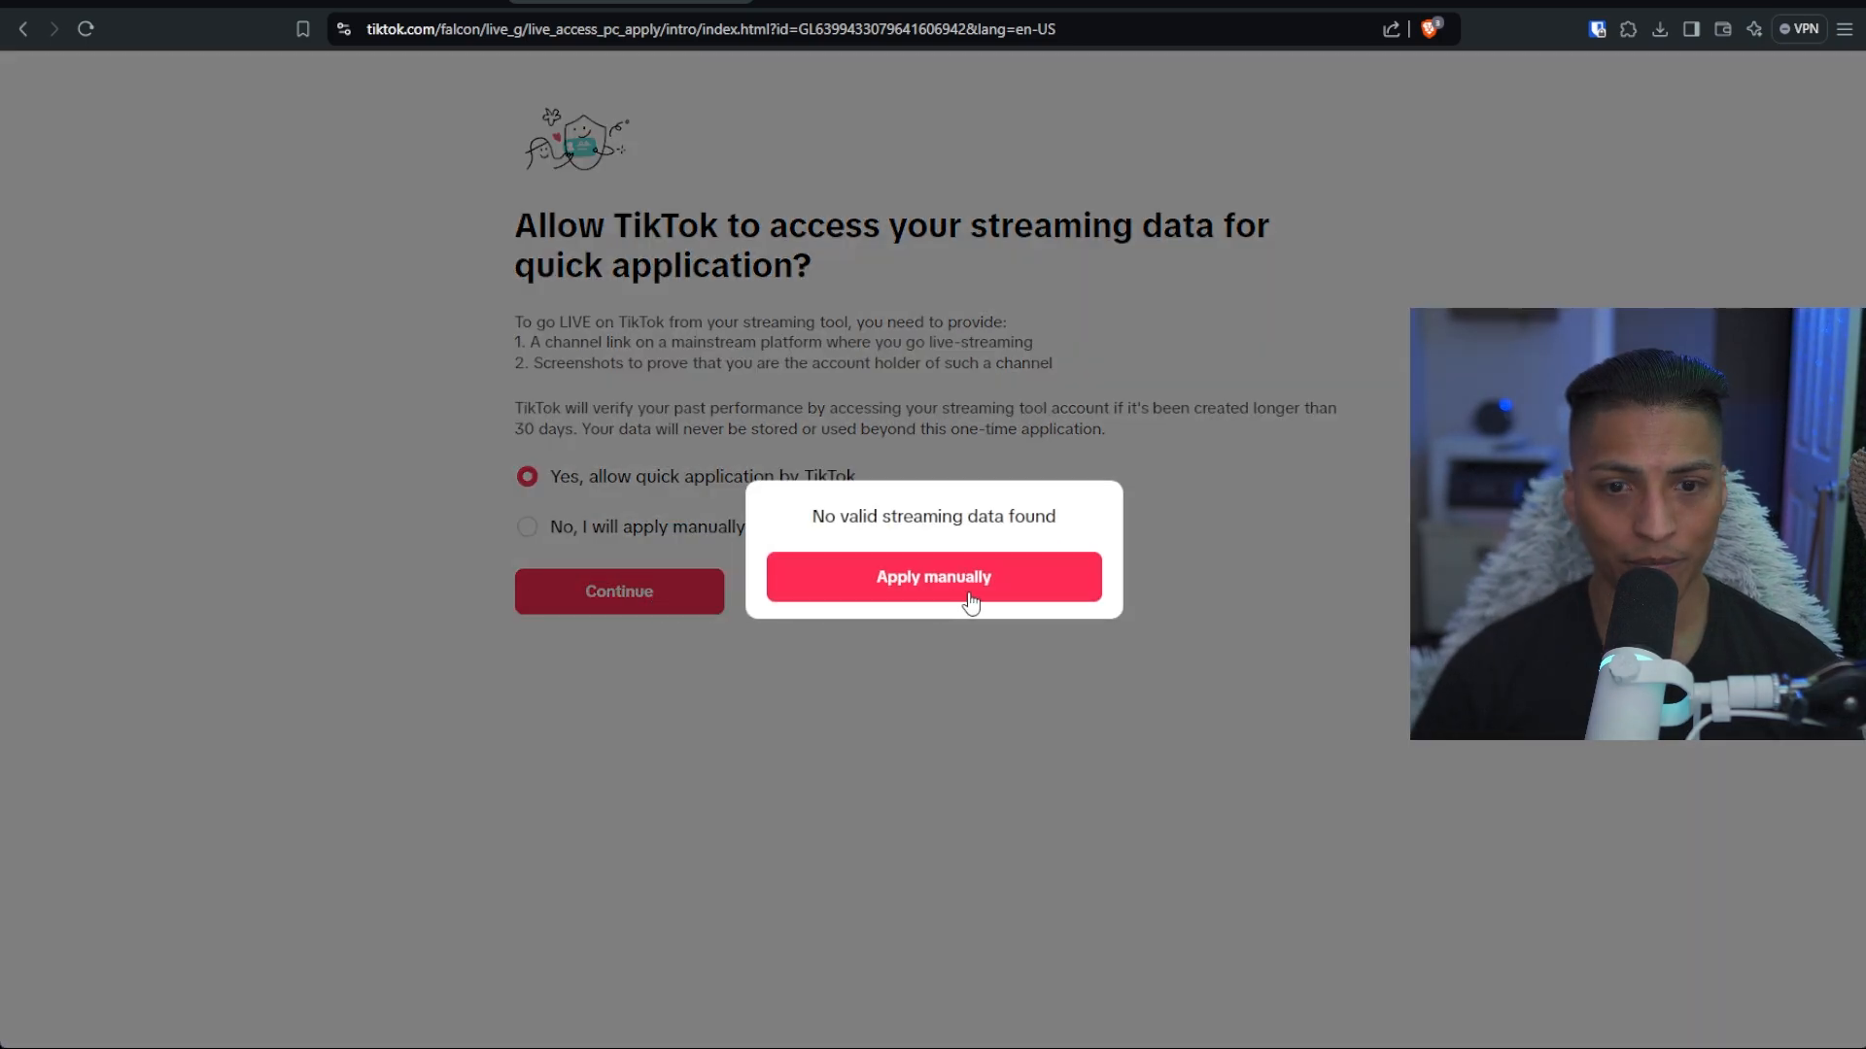
pyautogui.click(967, 600)
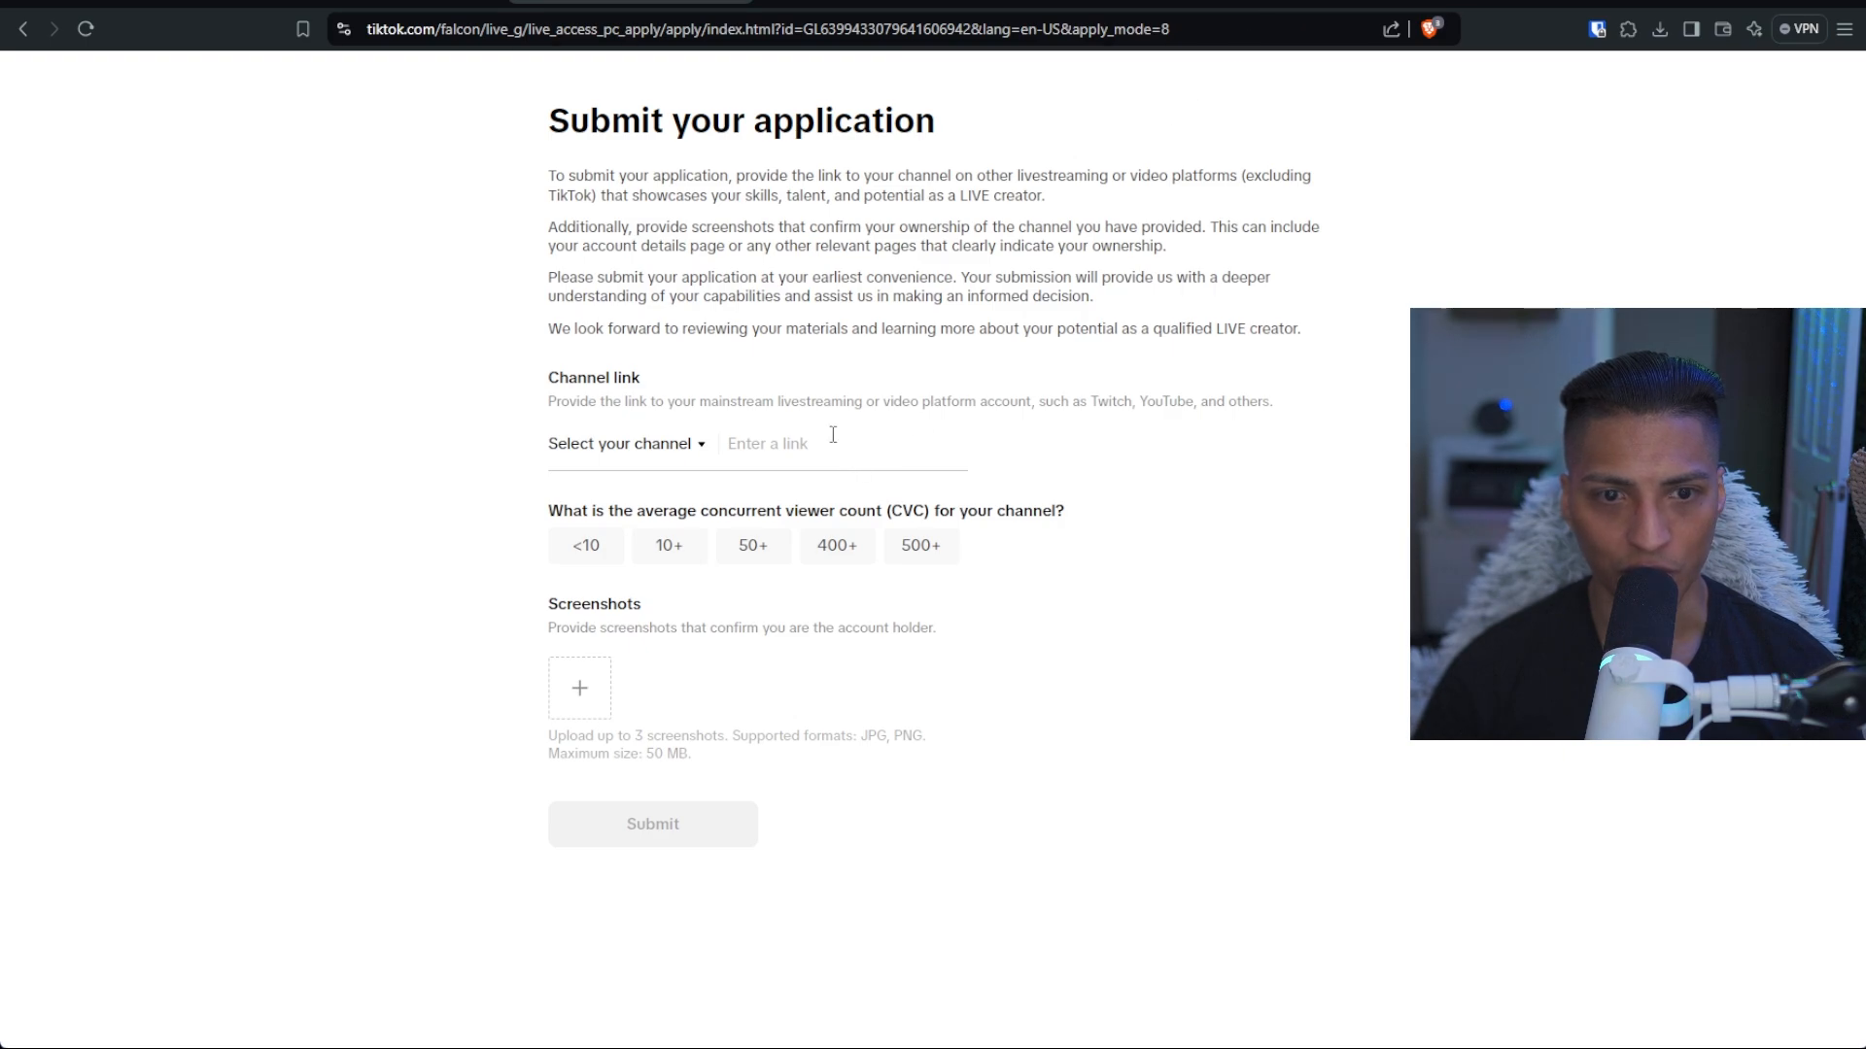
# Enter the creator's Twitch channel link in the application and set the channel platform to Twitch.
pyautogui.write('twitch')
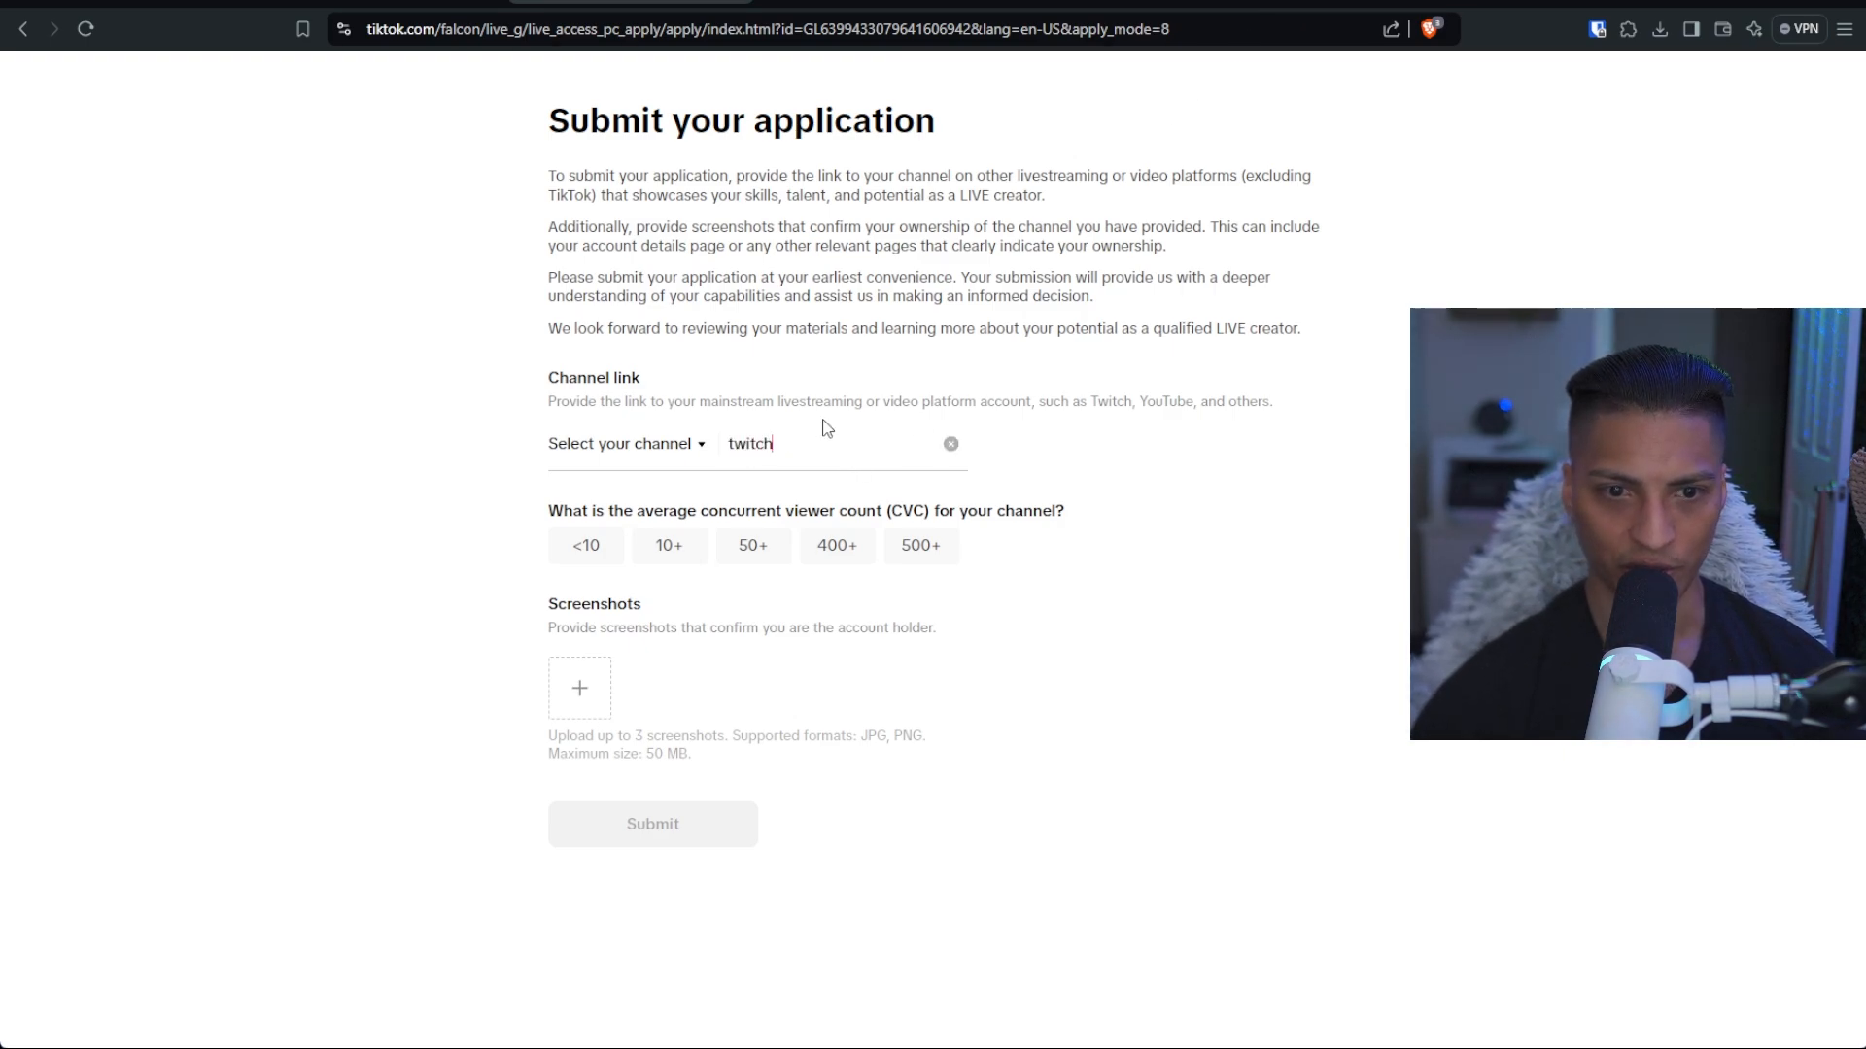
pyautogui.write('.tv/blaze')
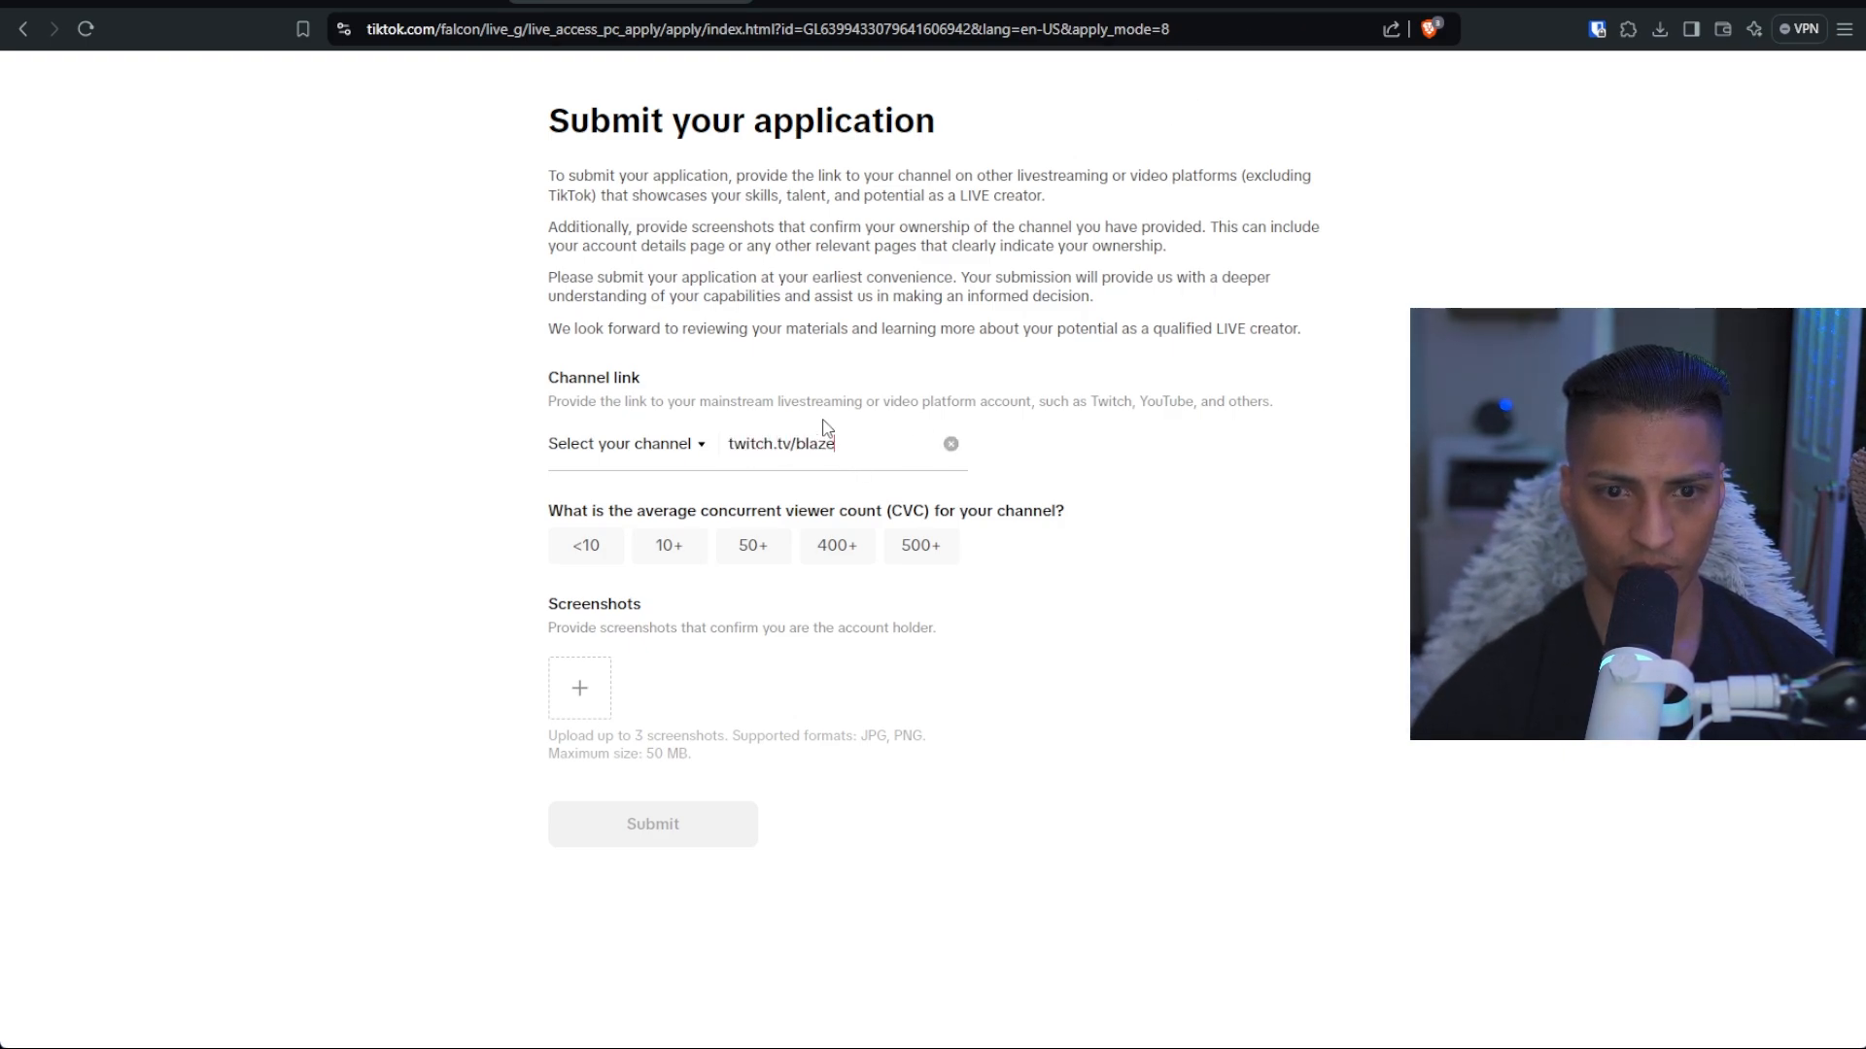
pyautogui.write('nplays')
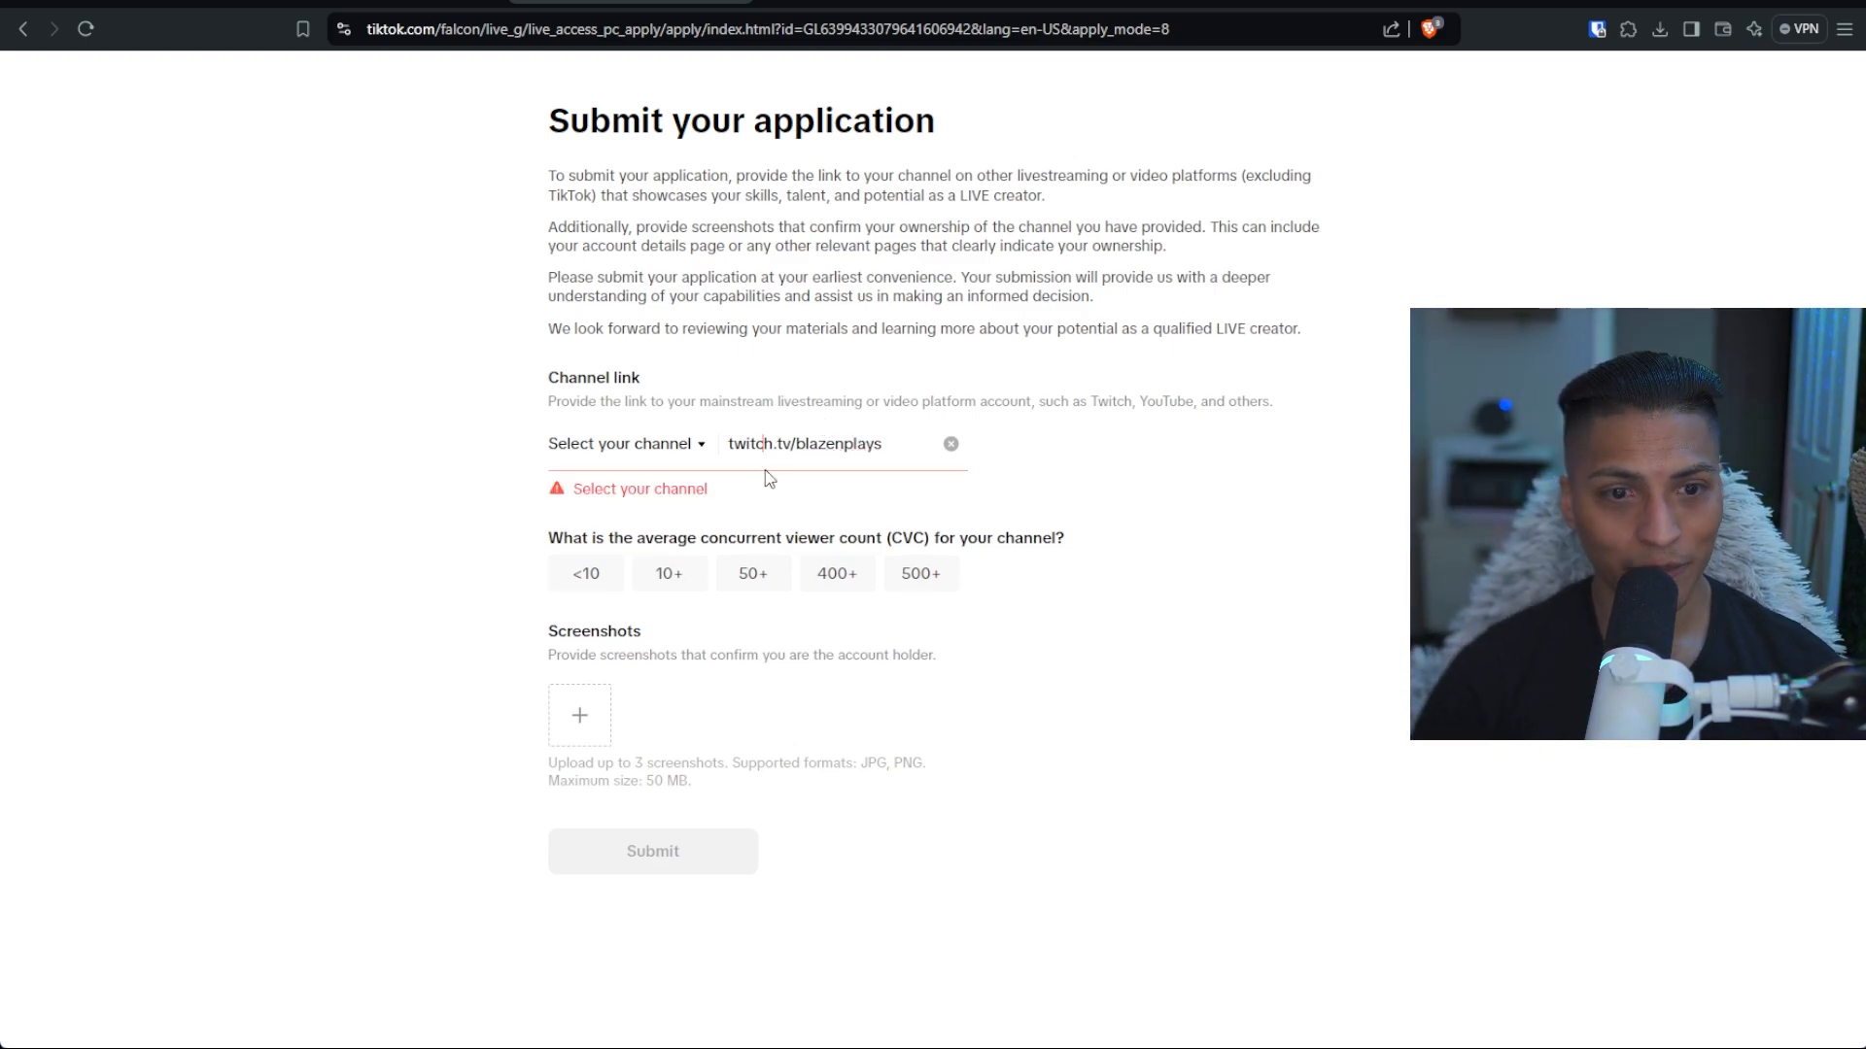
pyautogui.click(690, 443)
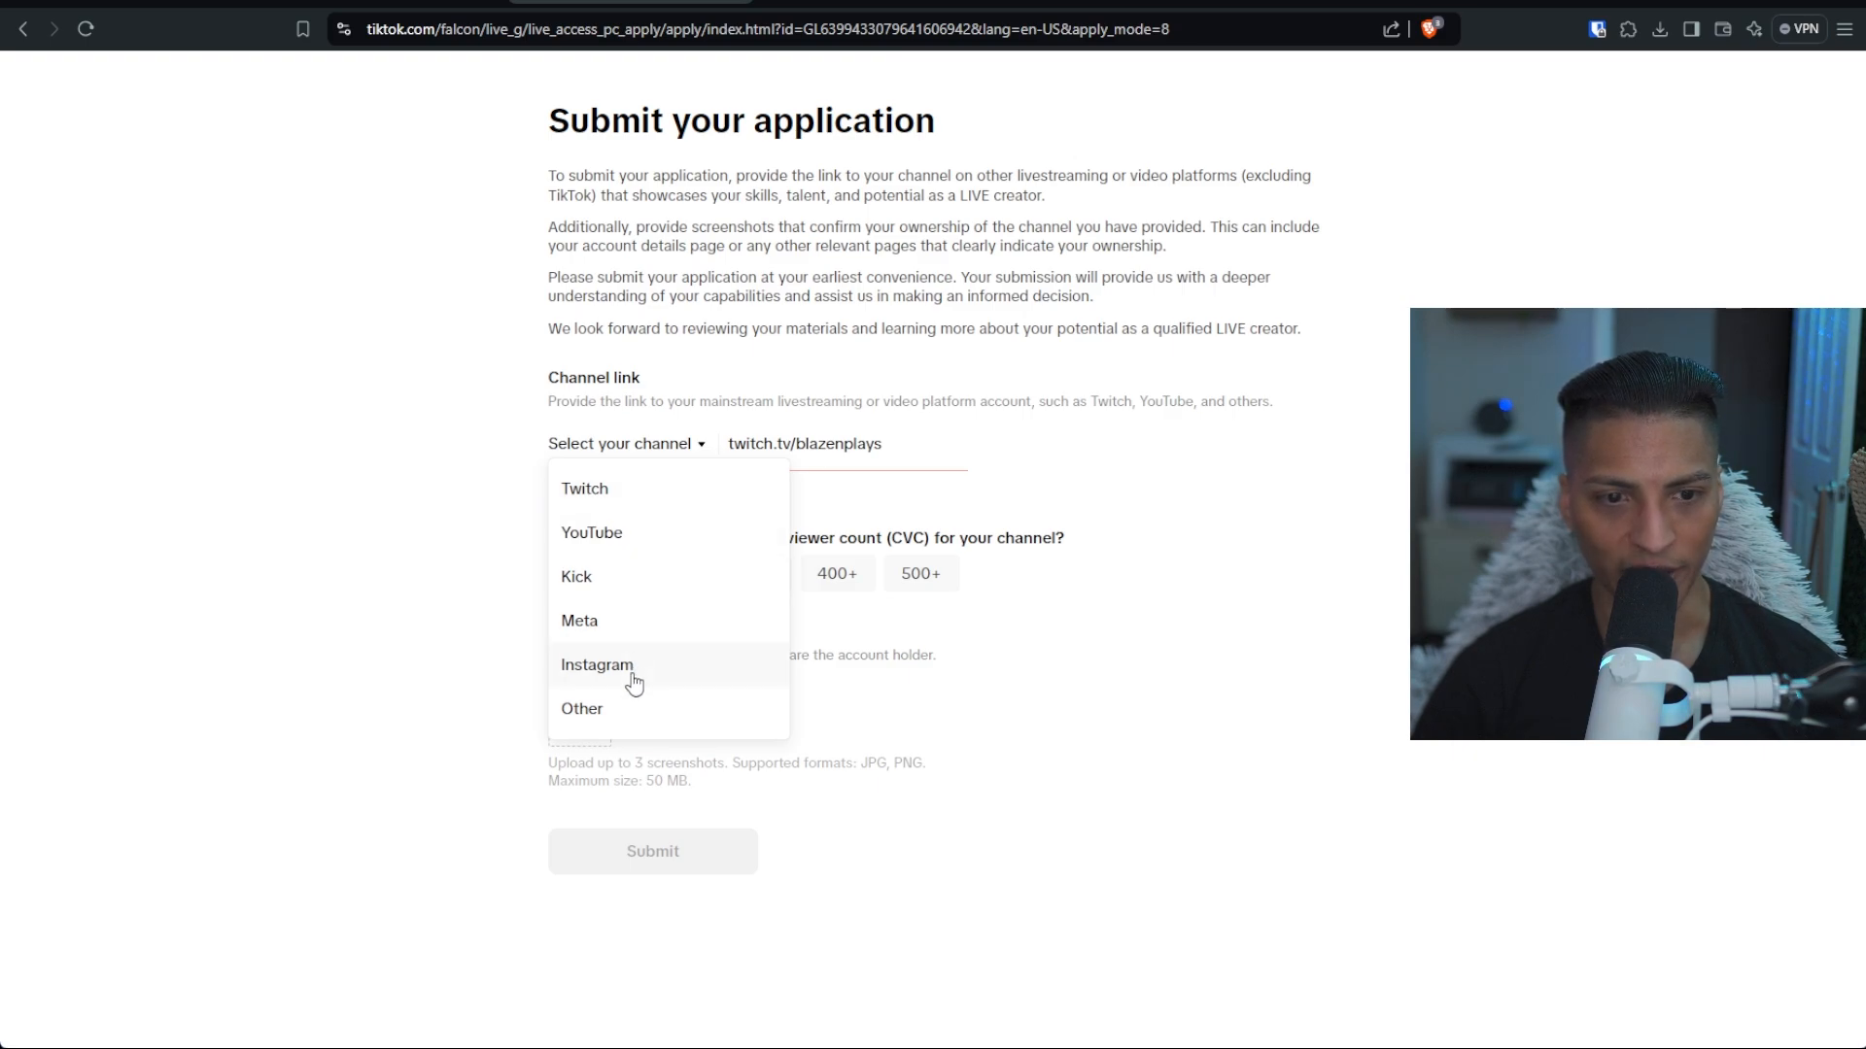
pyautogui.click(642, 506)
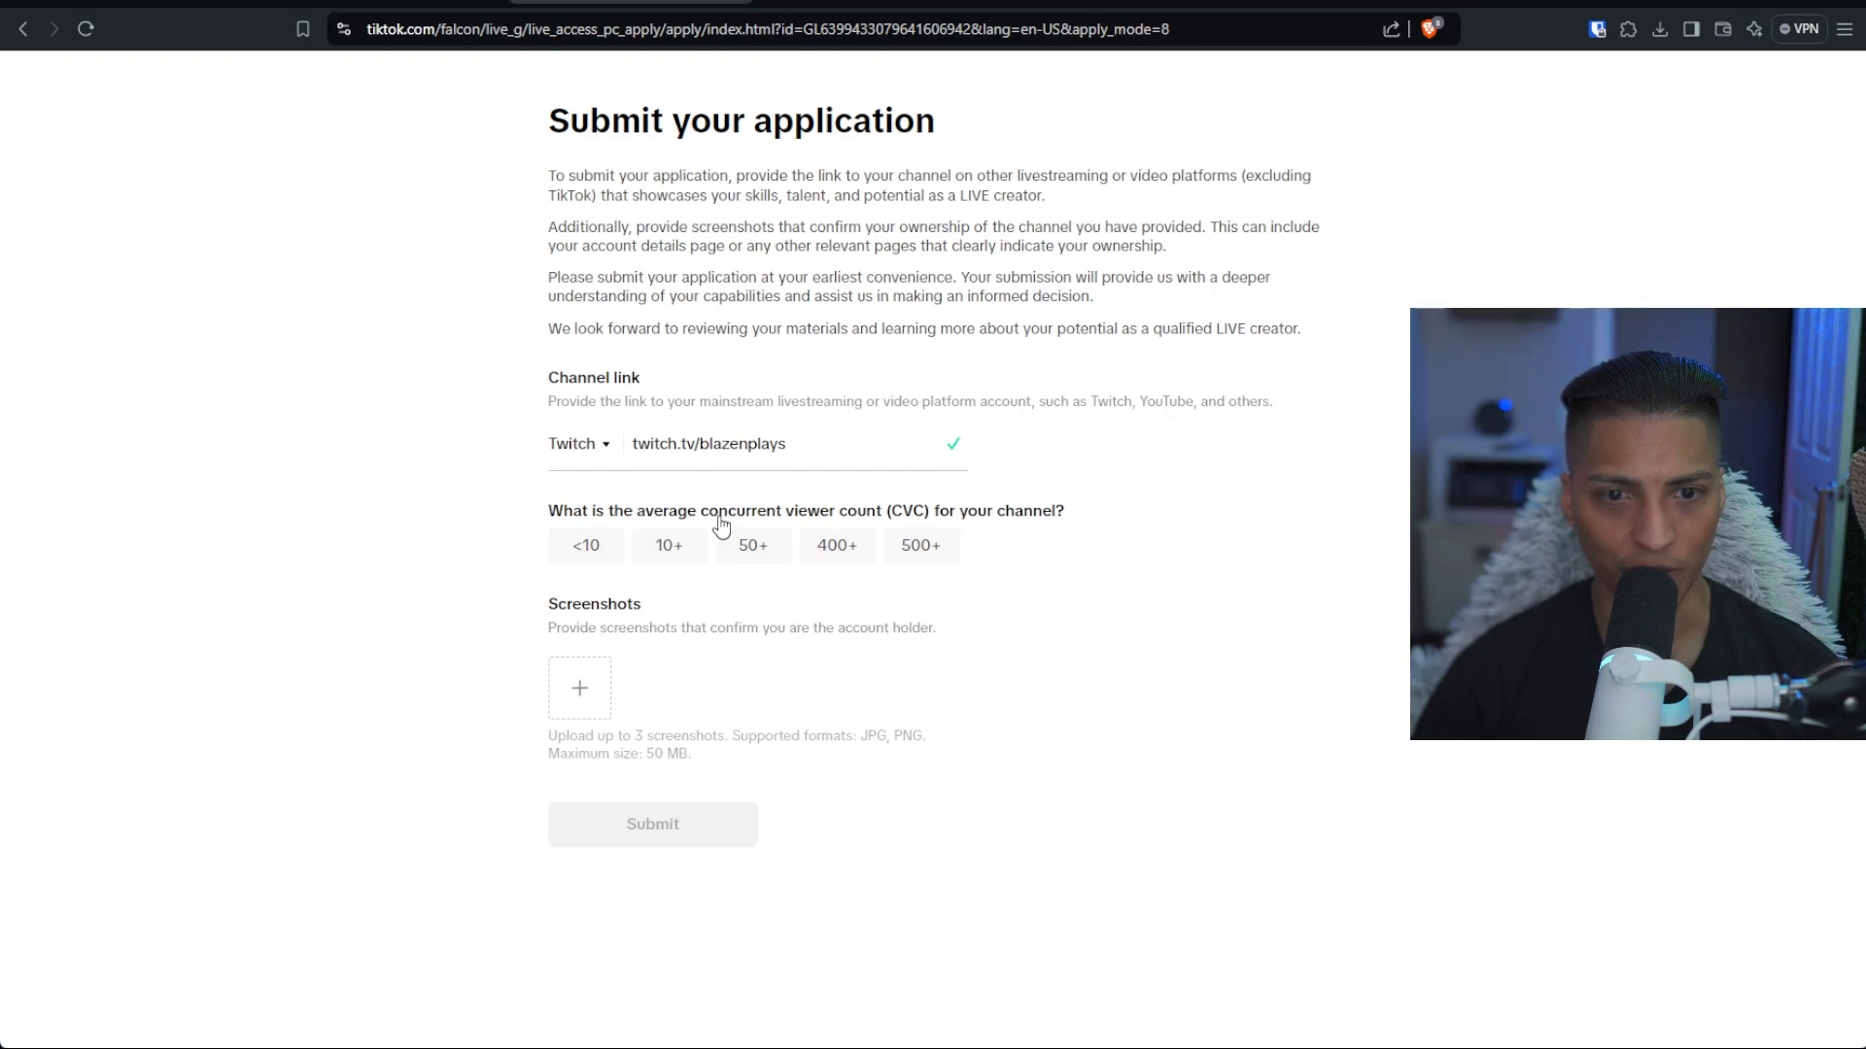
# Set the average concurrent viewer count to 10+, attach an account ownership screenshot, and submit the application.
pyautogui.click(677, 559)
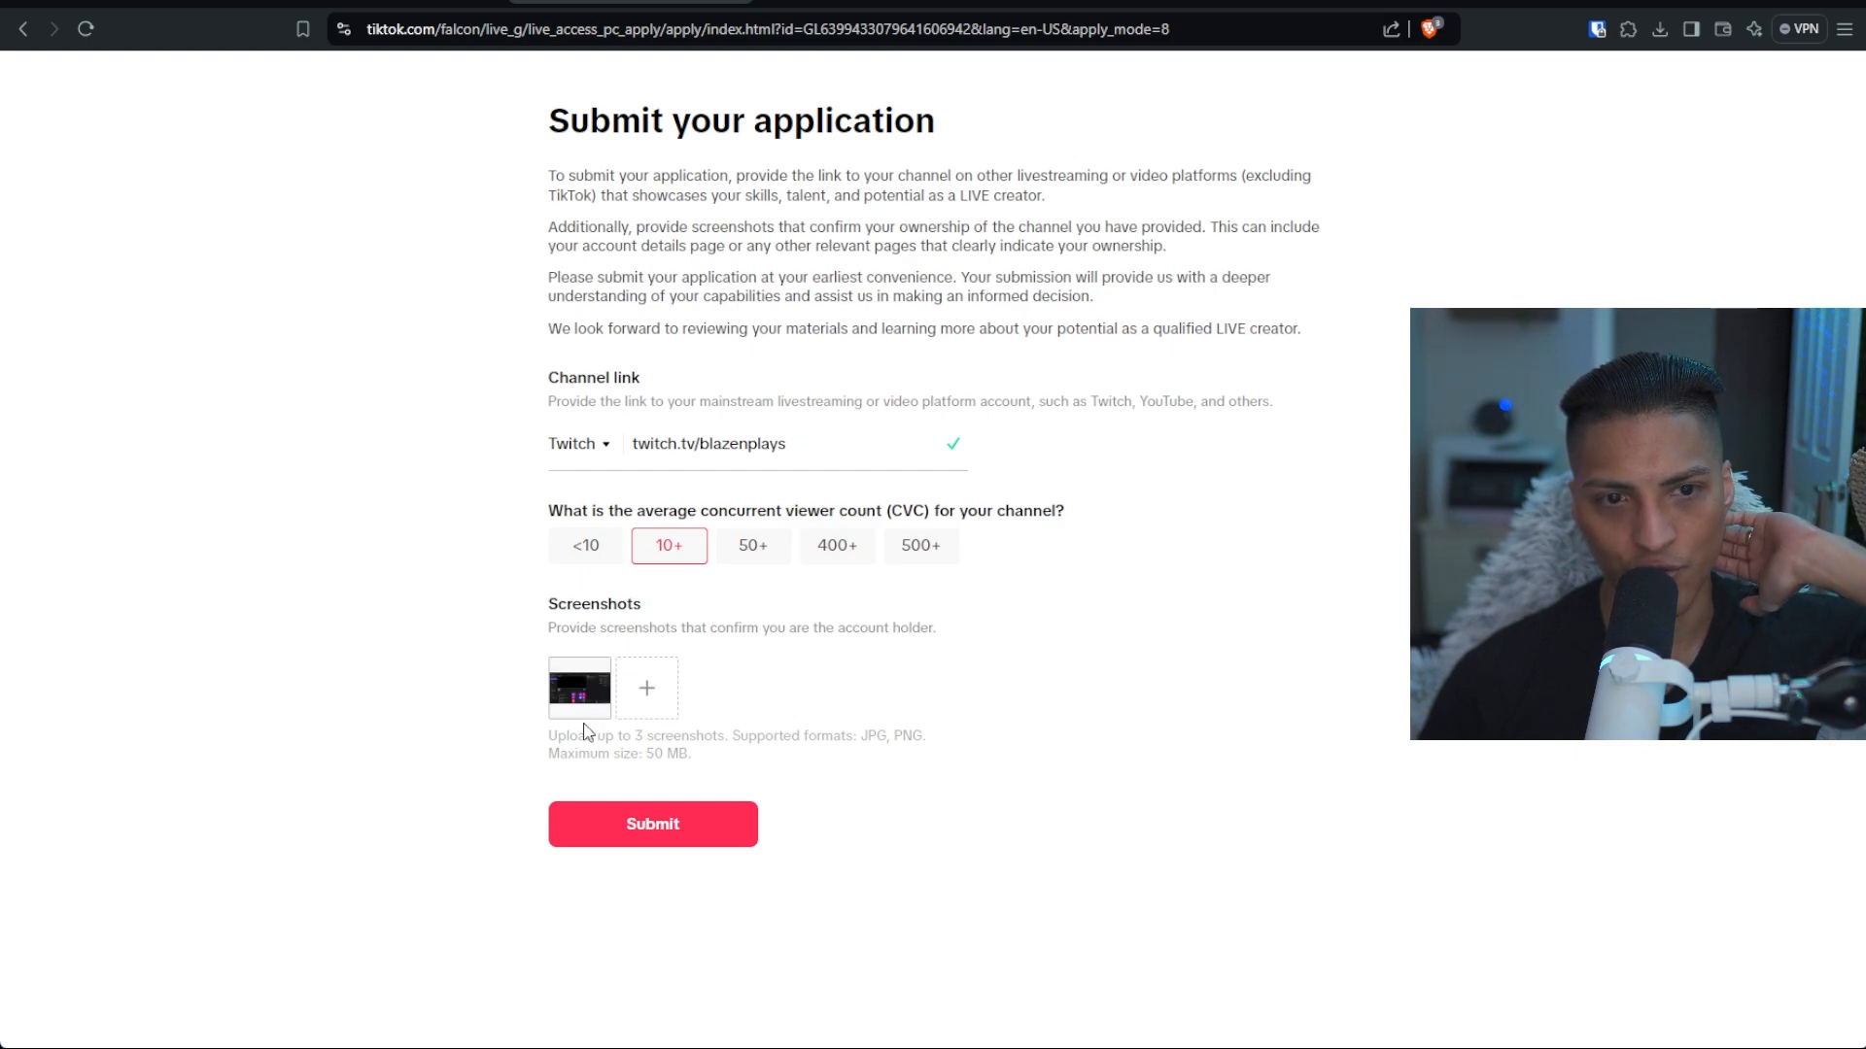
pyautogui.click(671, 828)
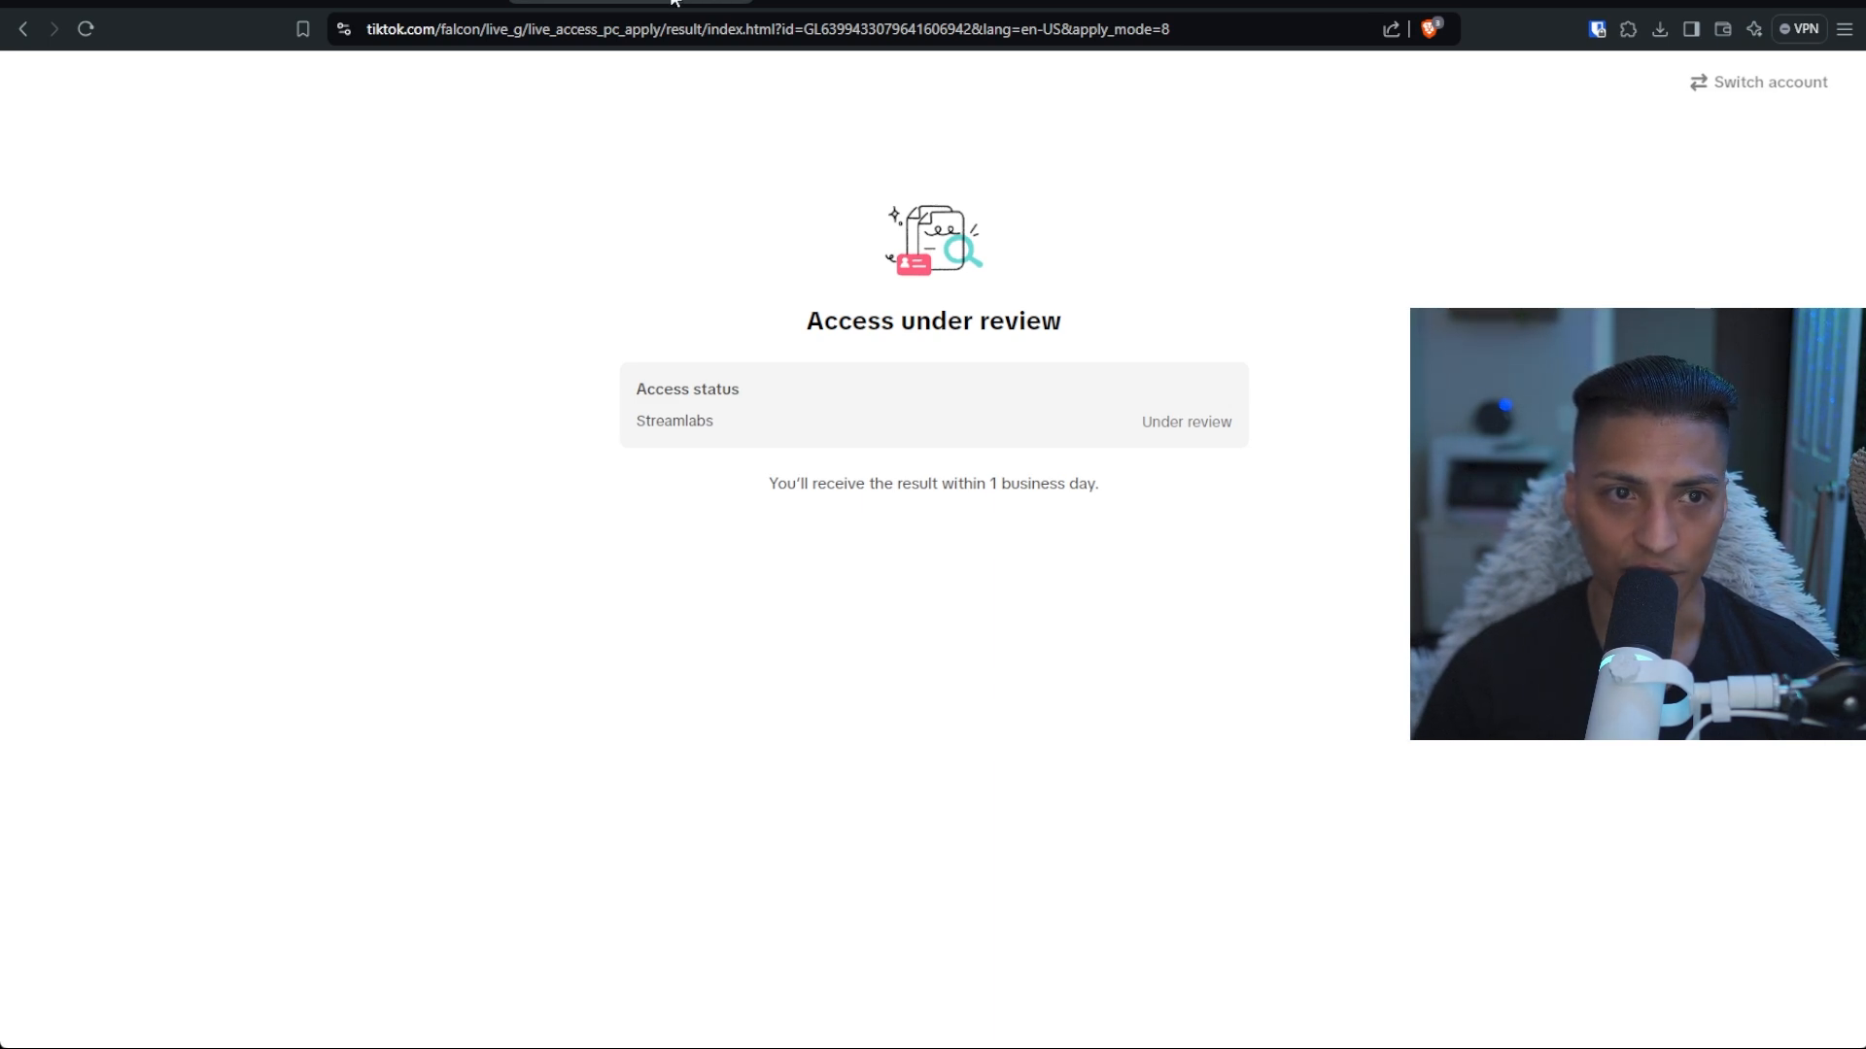
# Return to the Streamlabs article and examine its instructions for going live on TikTok using Streamlabs Desktop.
pyautogui.click(425, 2)
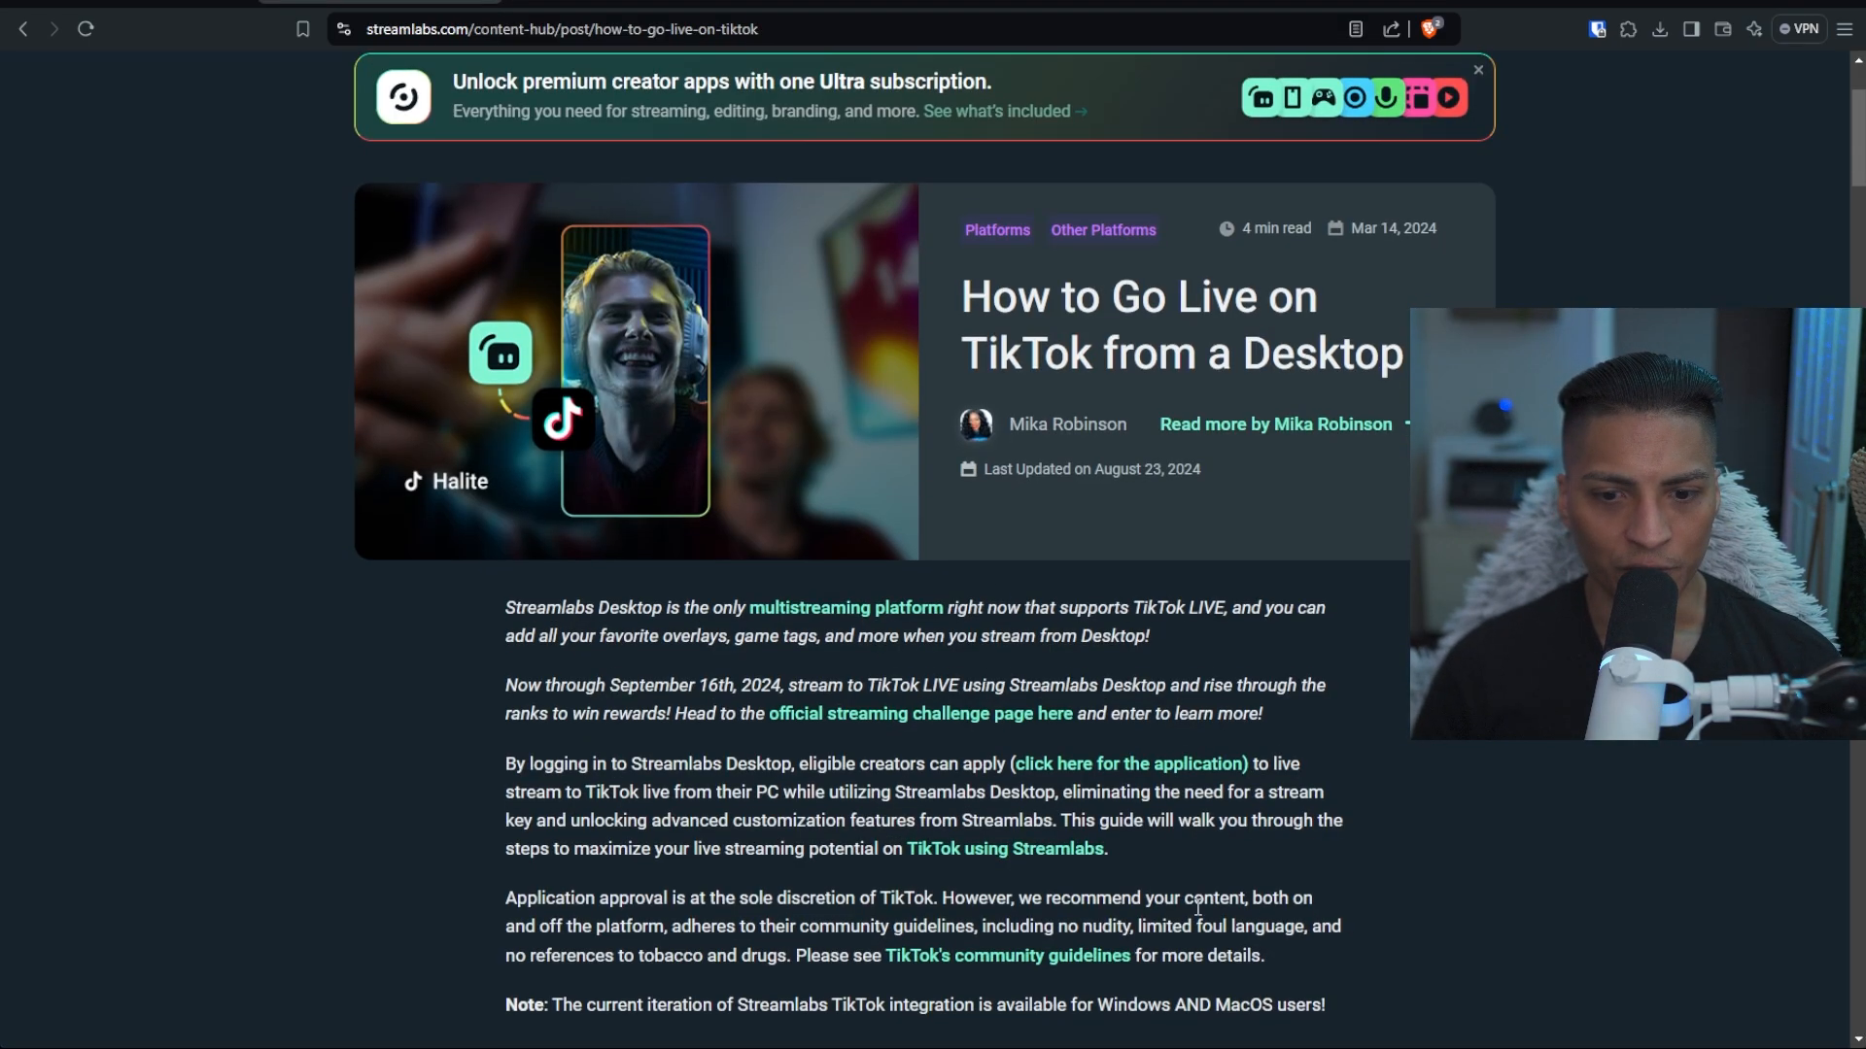
pyautogui.scroll(-8, 1197, 909)
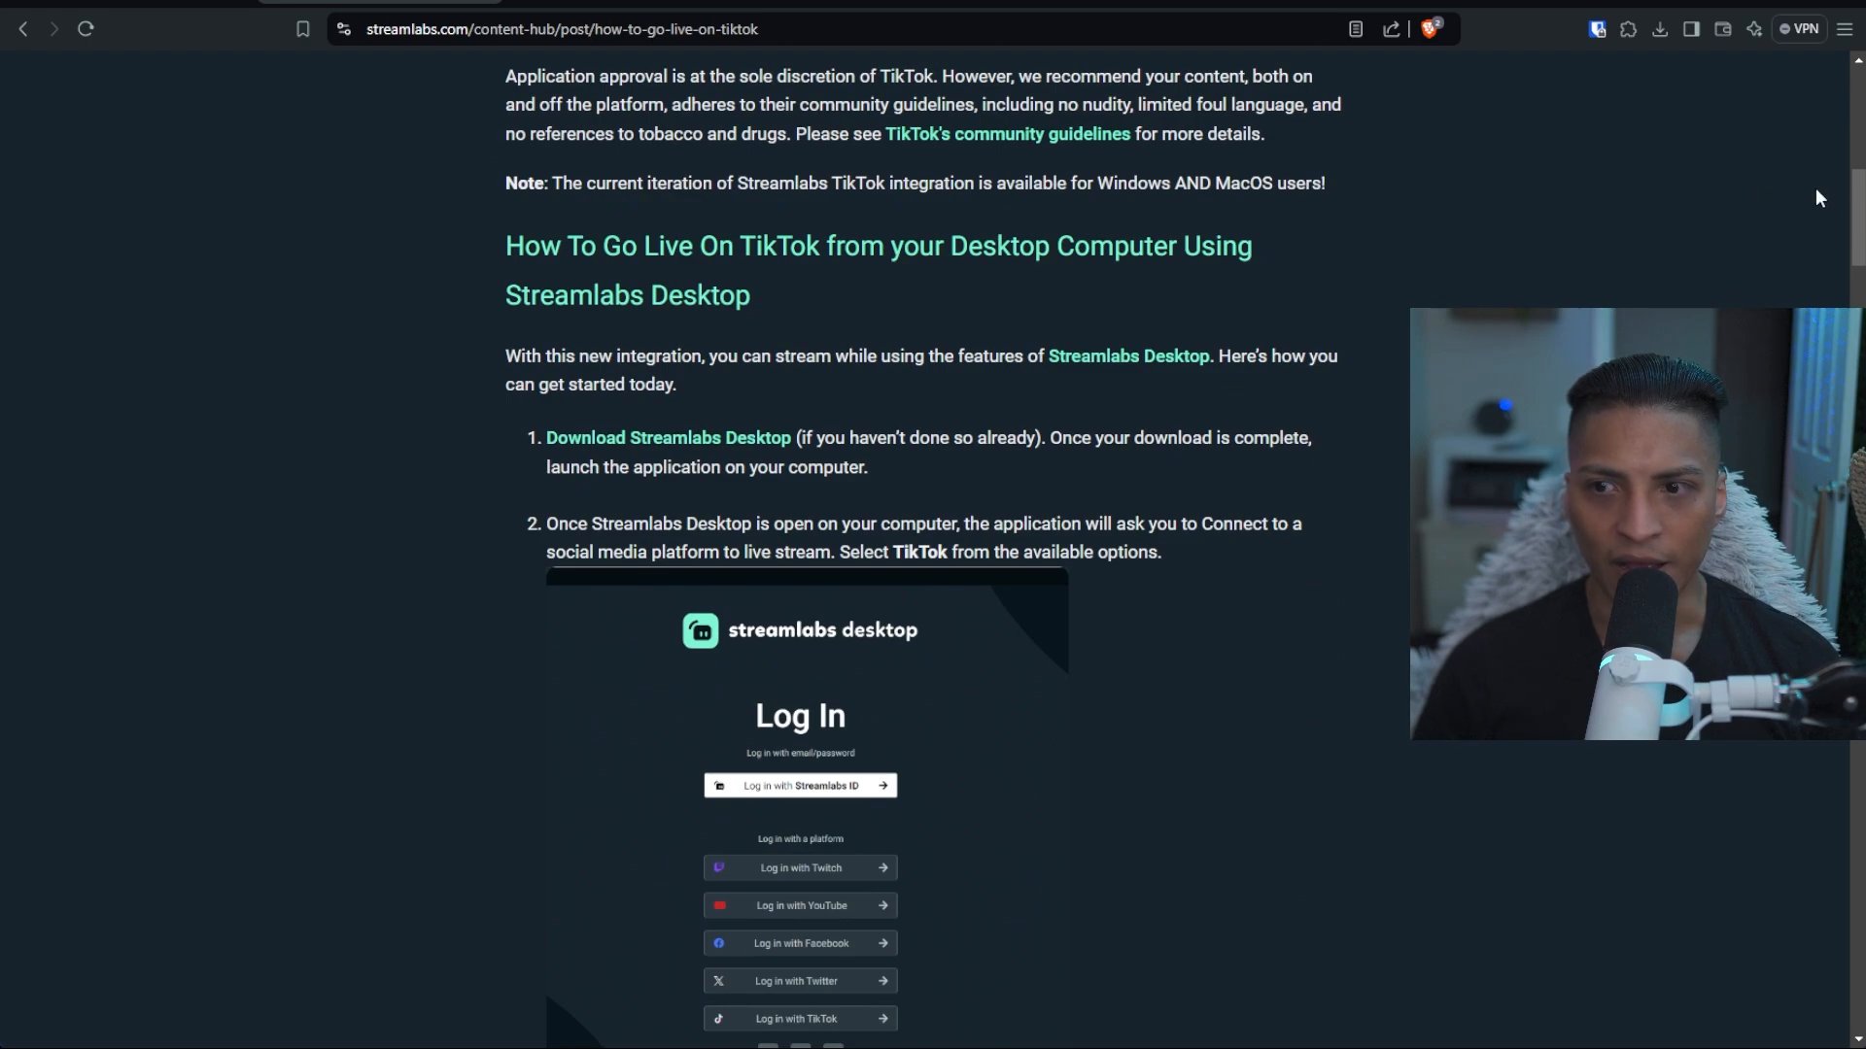
pyautogui.moveTo(1860, 214); pyautogui.dragTo(1863, 330)
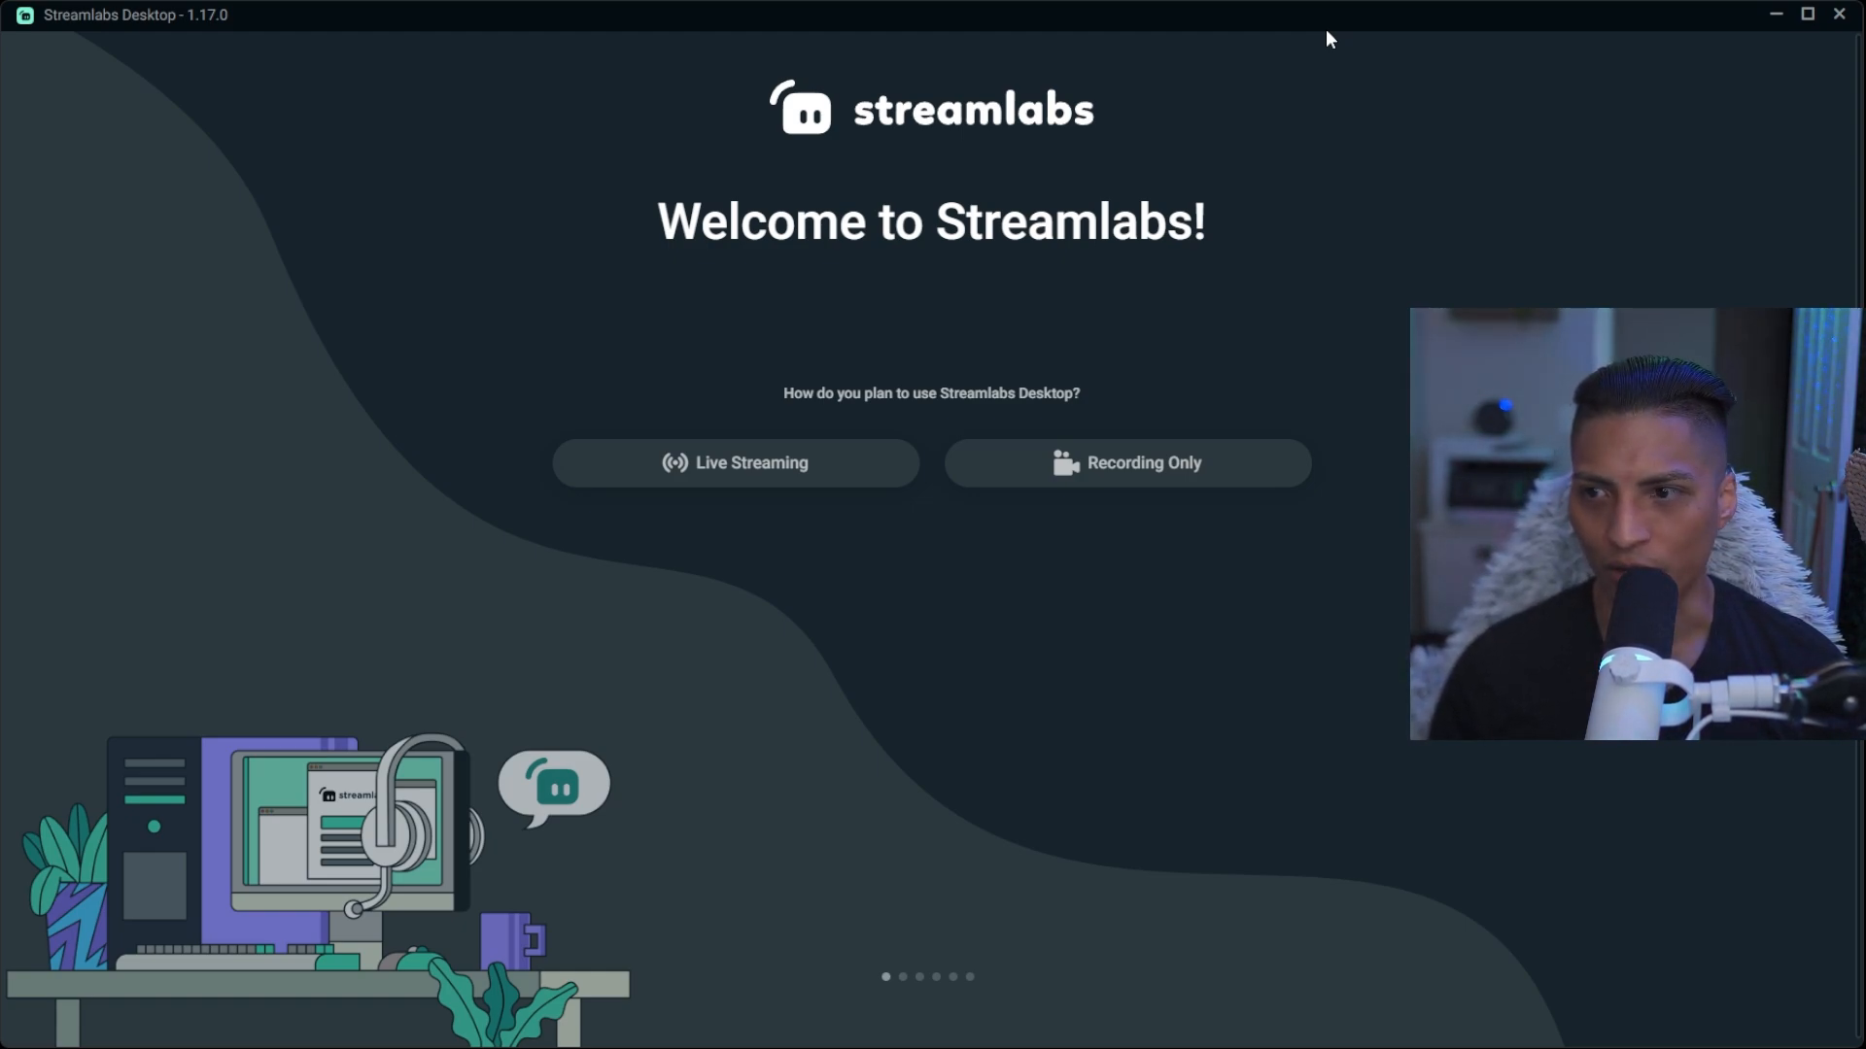
# Switch to Streamlabs Desktop and set the planned use to Live Streaming with the Advanced creator type.
pyautogui.click(749, 470)
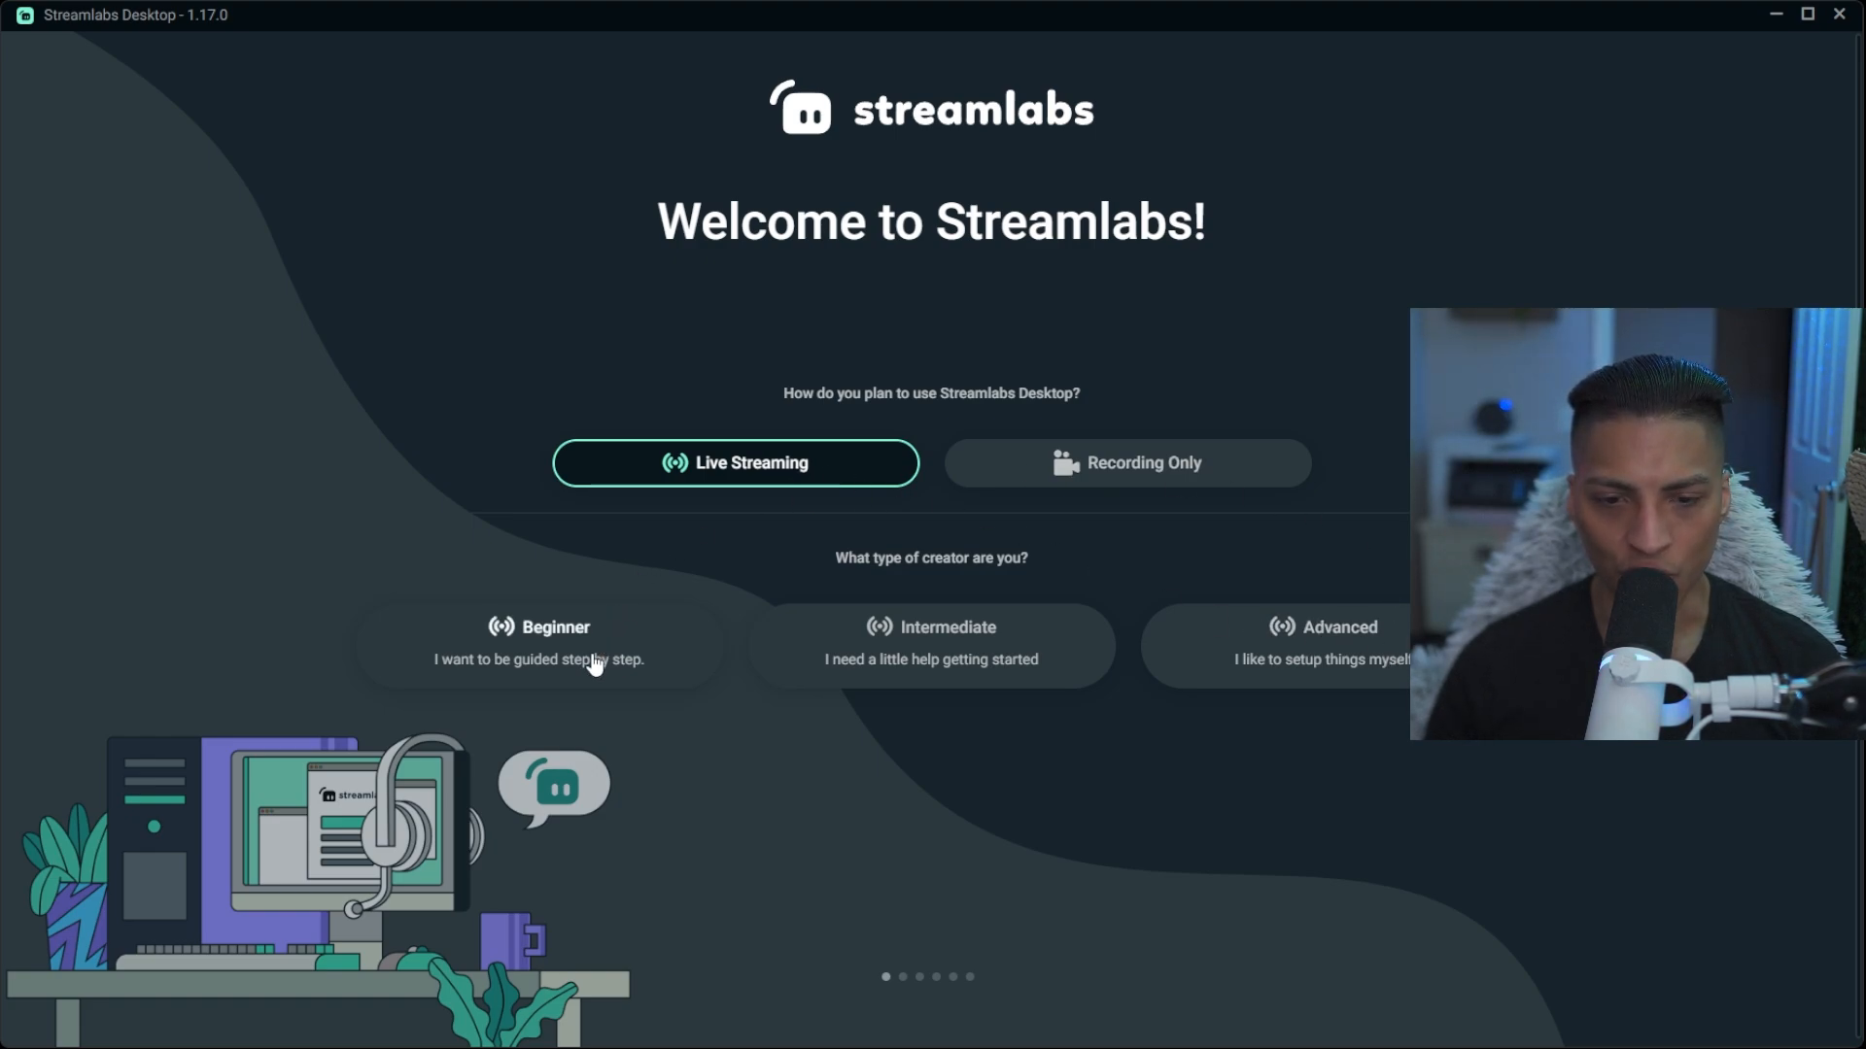
pyautogui.click(653, 656)
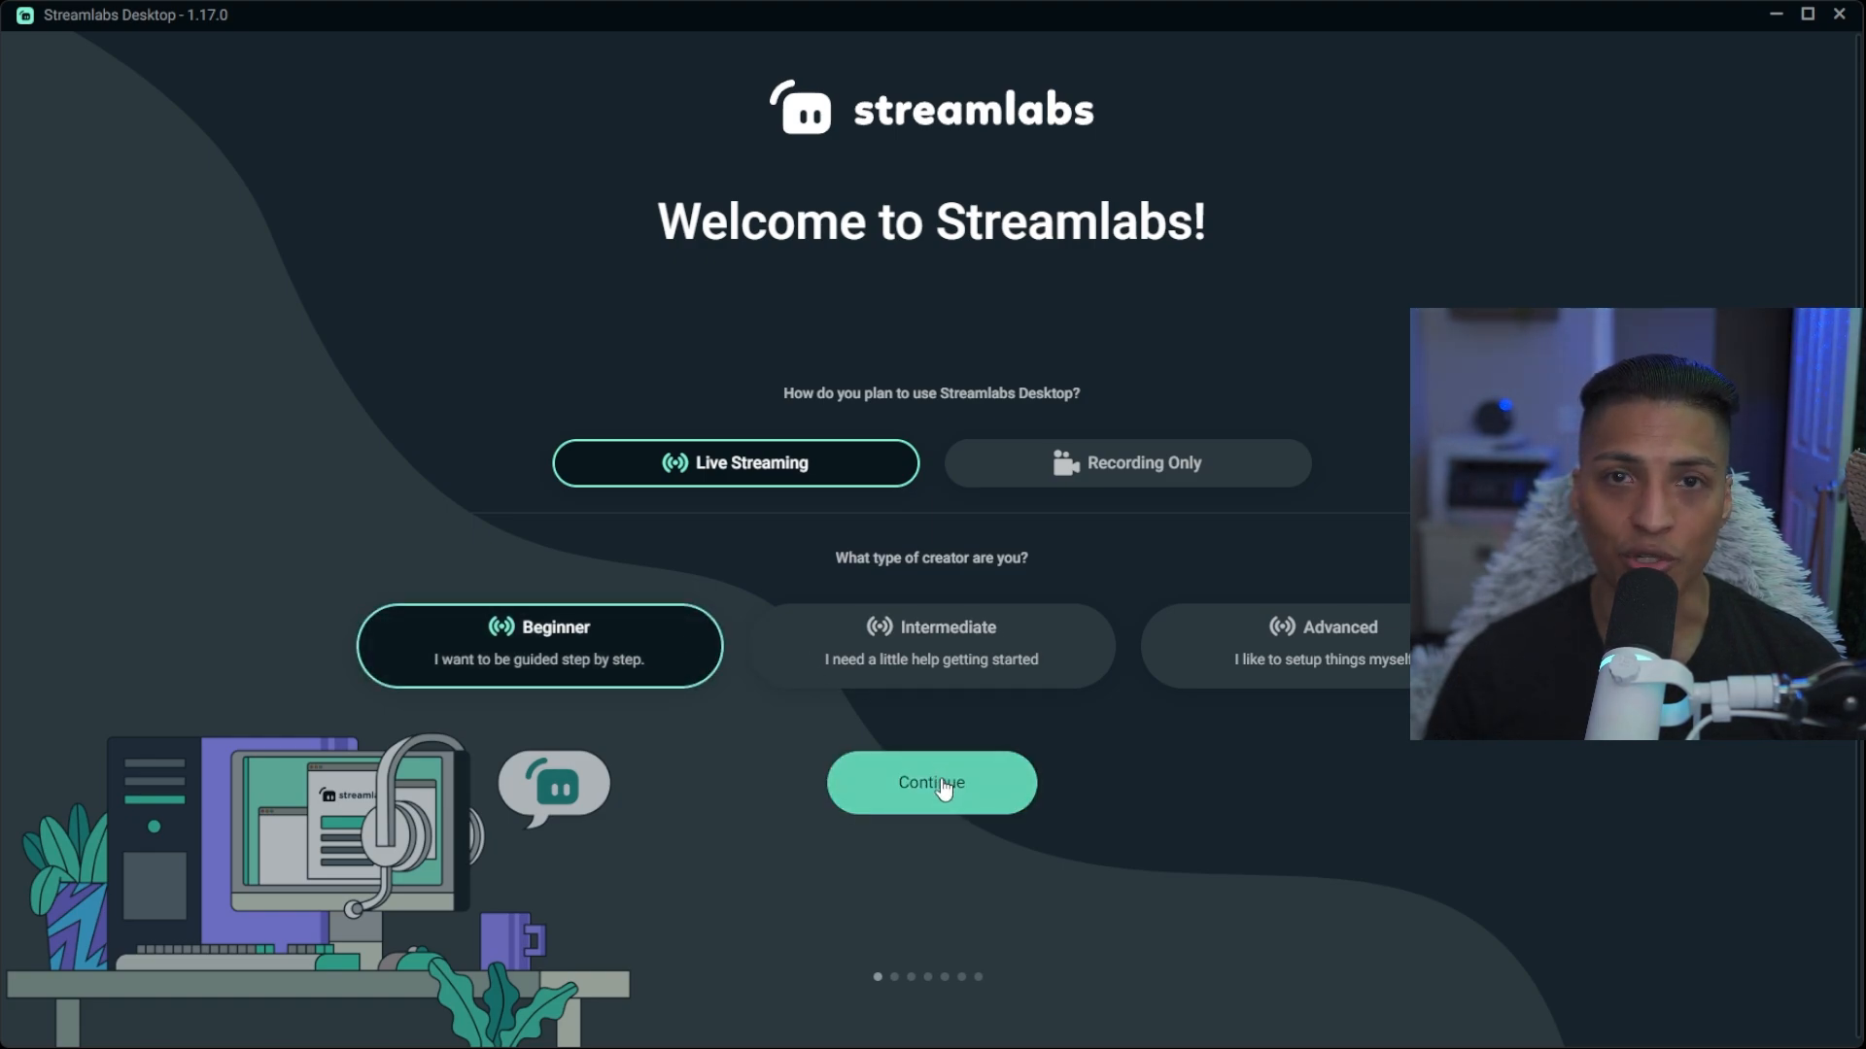
pyautogui.click(1315, 661)
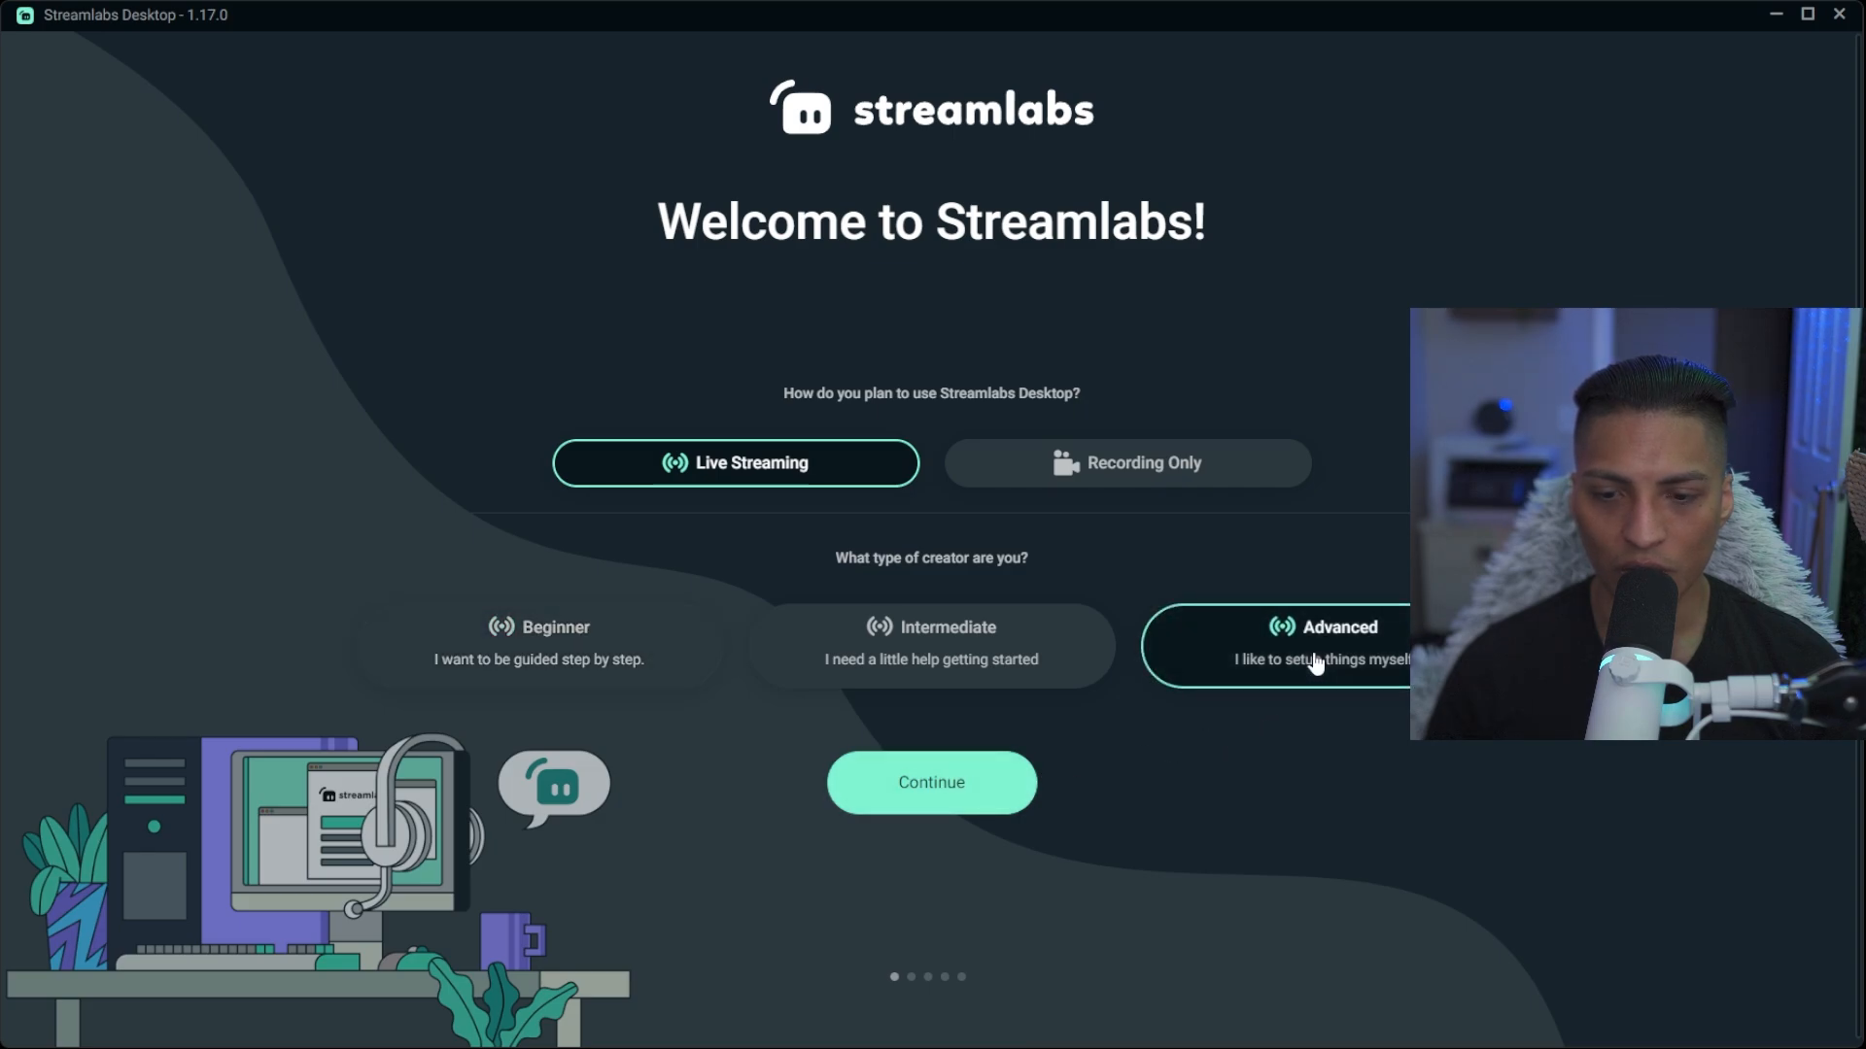
pyautogui.click(920, 794)
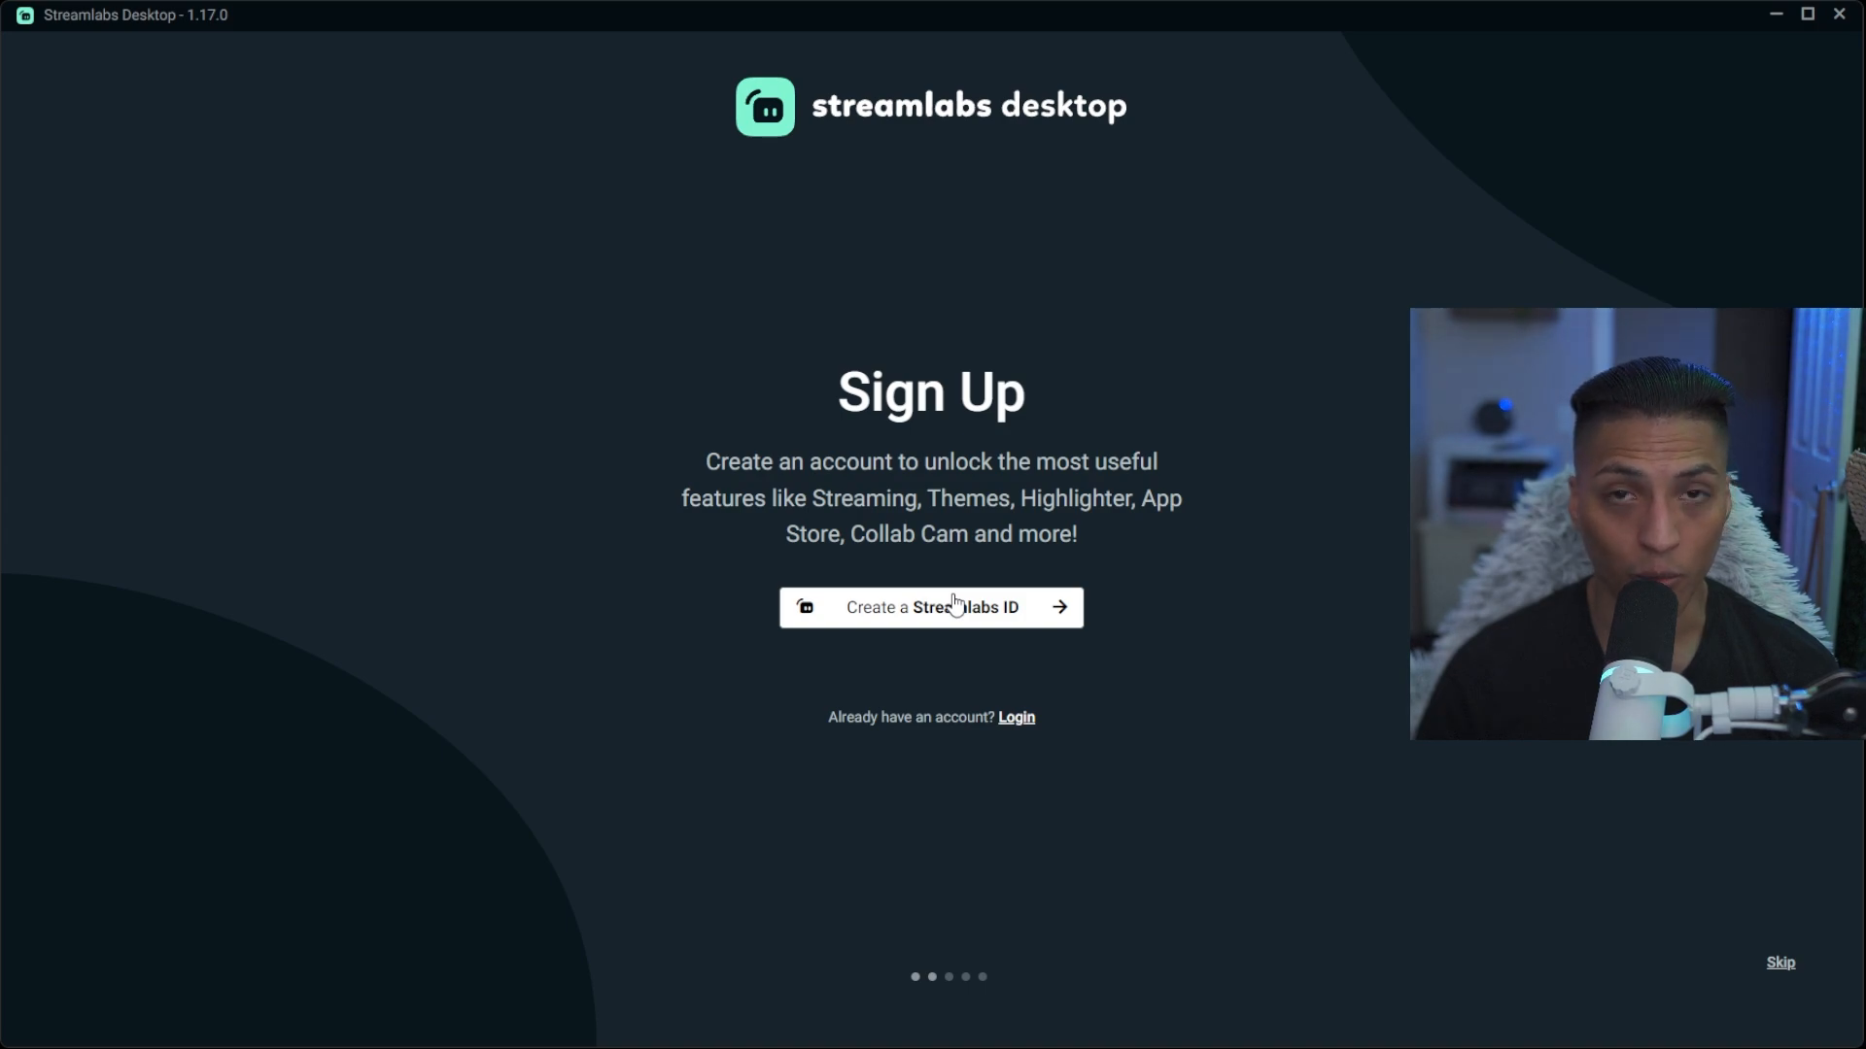
# Log in with an existing Streamlabs account and start fresh without importing settings from another streaming program.
pyautogui.click(1013, 719)
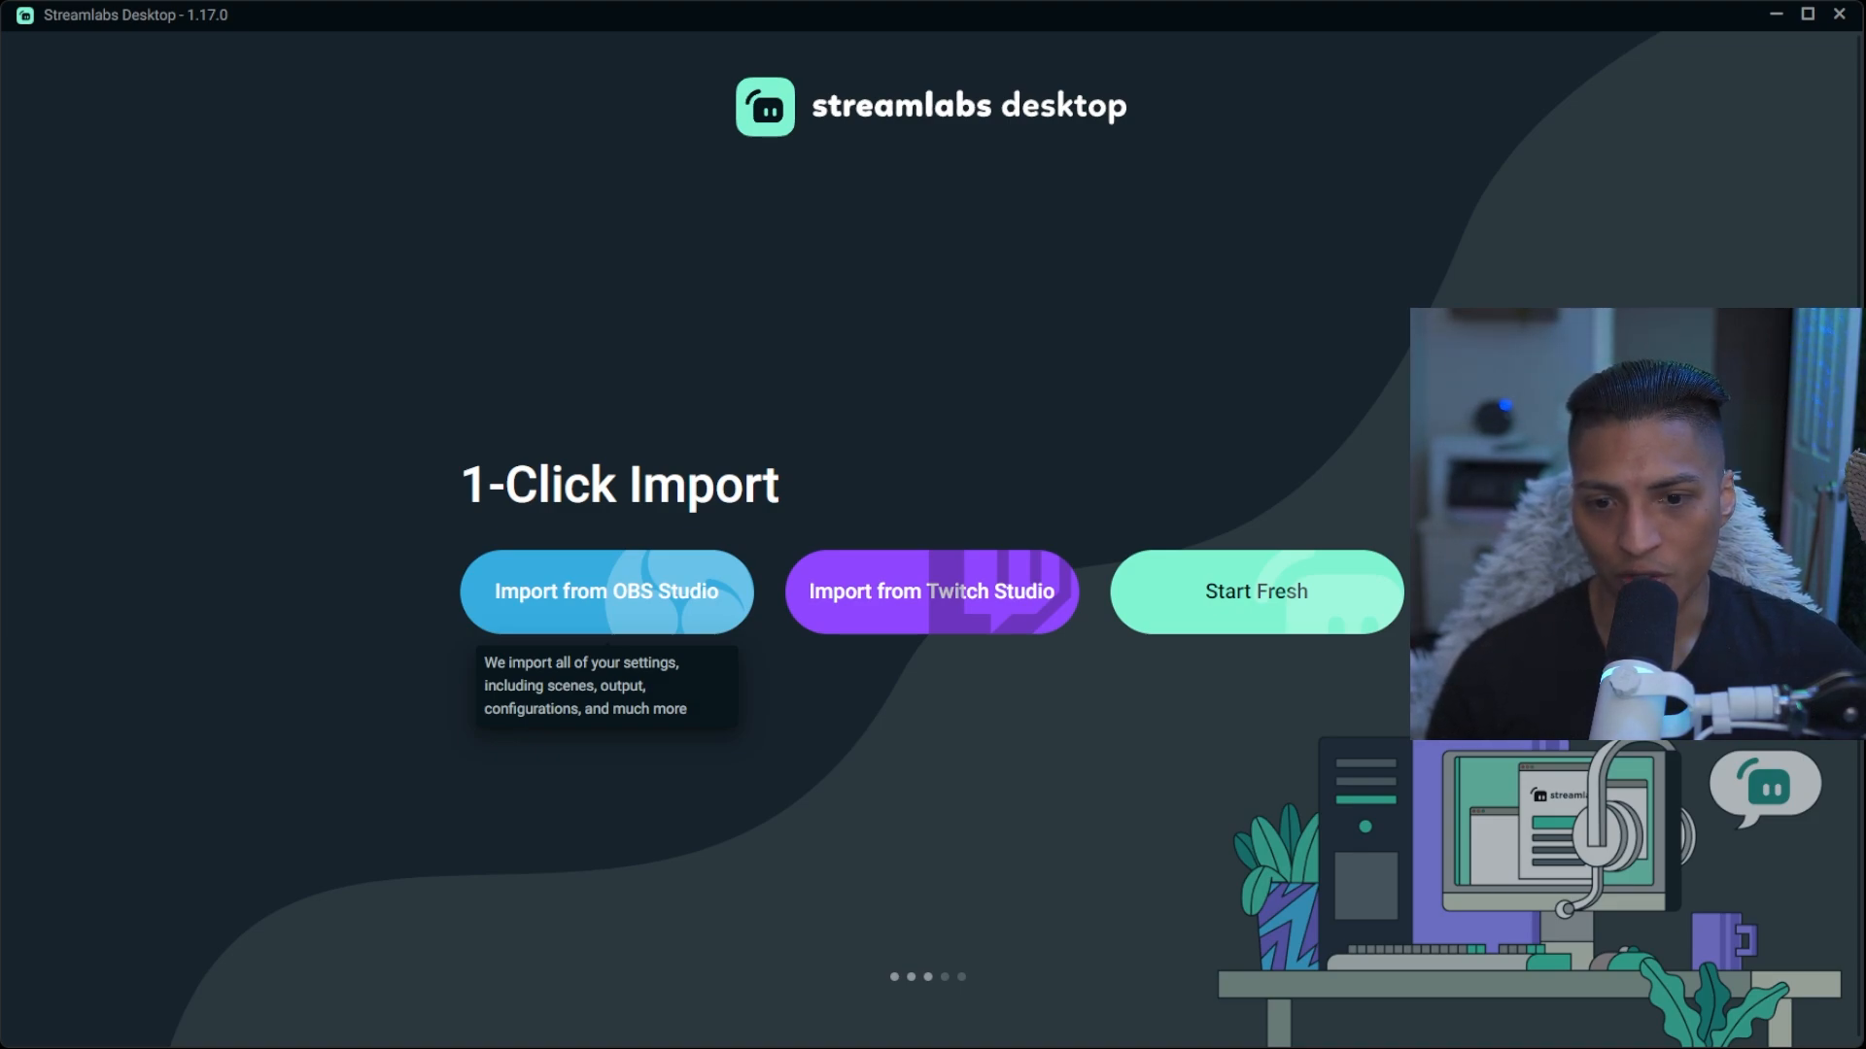
pyautogui.click(1256, 591)
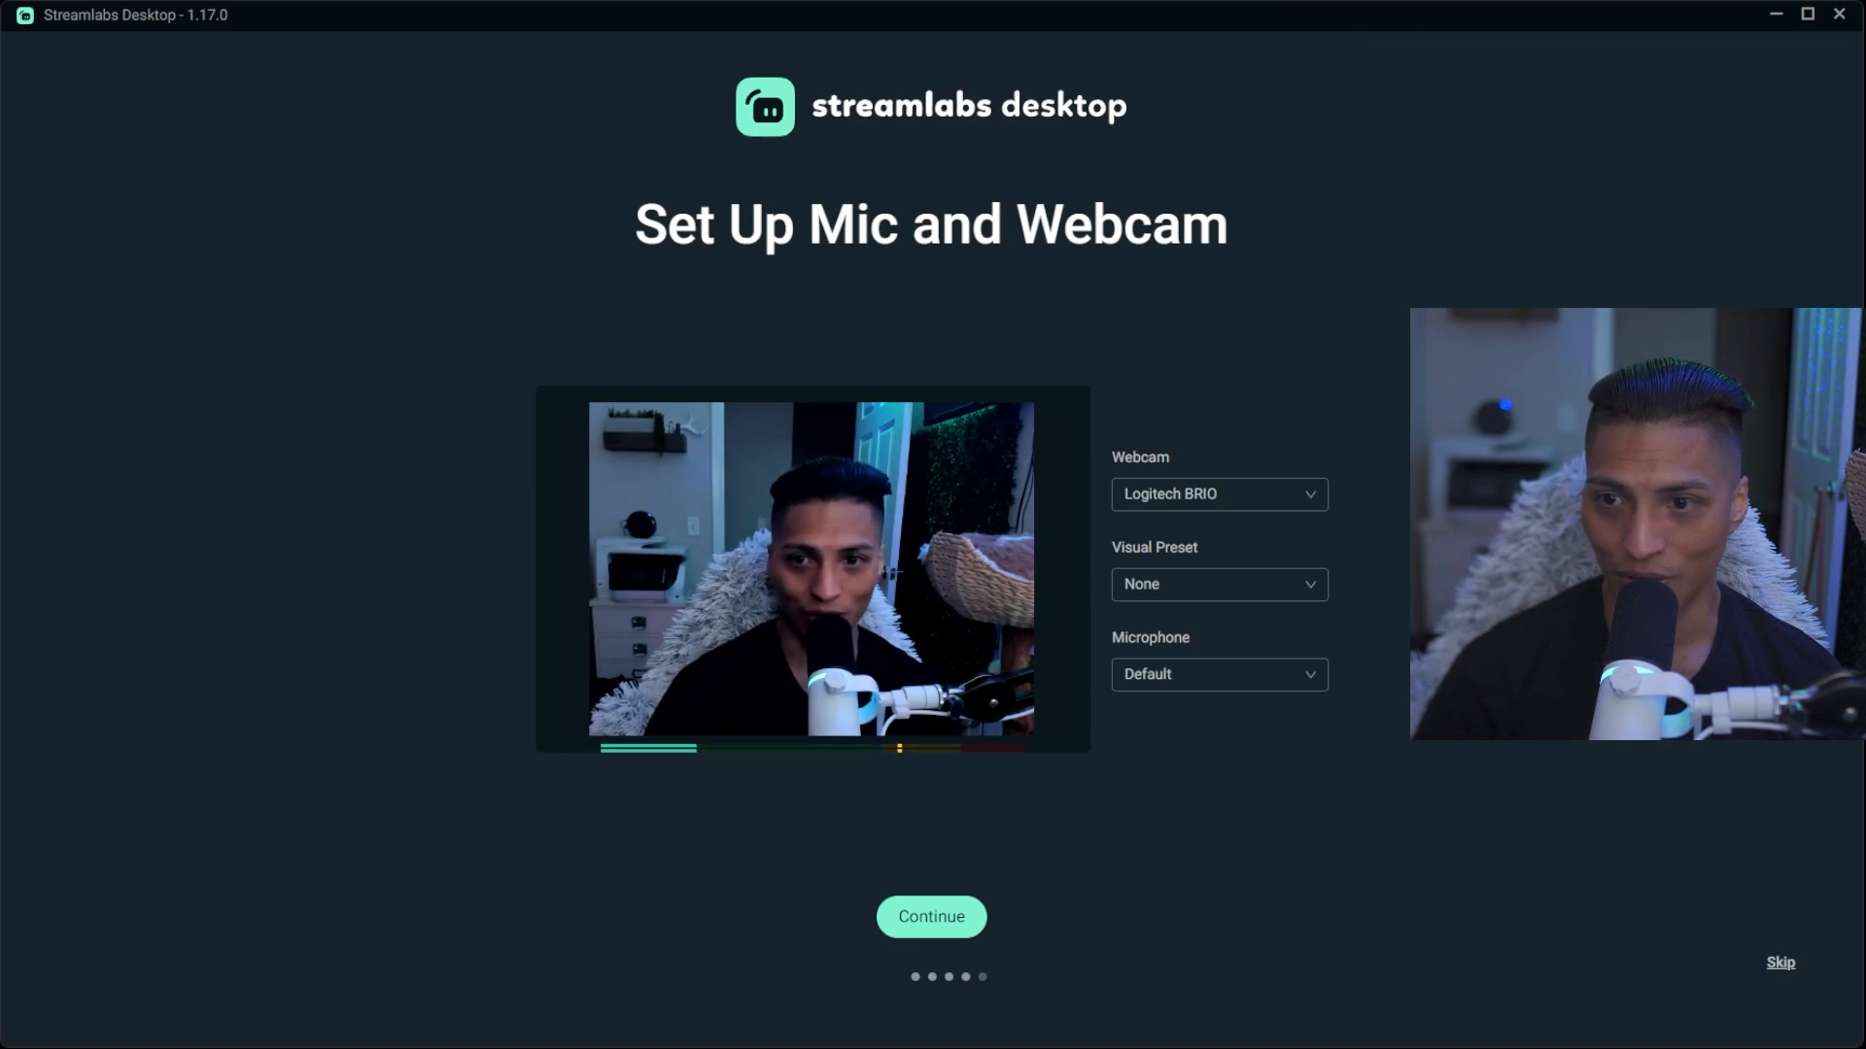
# Try the Grayscale, Sepiatone, Dramatic and Wintergreen visual presets on the webcam, and set the preset back to None.
pyautogui.click(1317, 591)
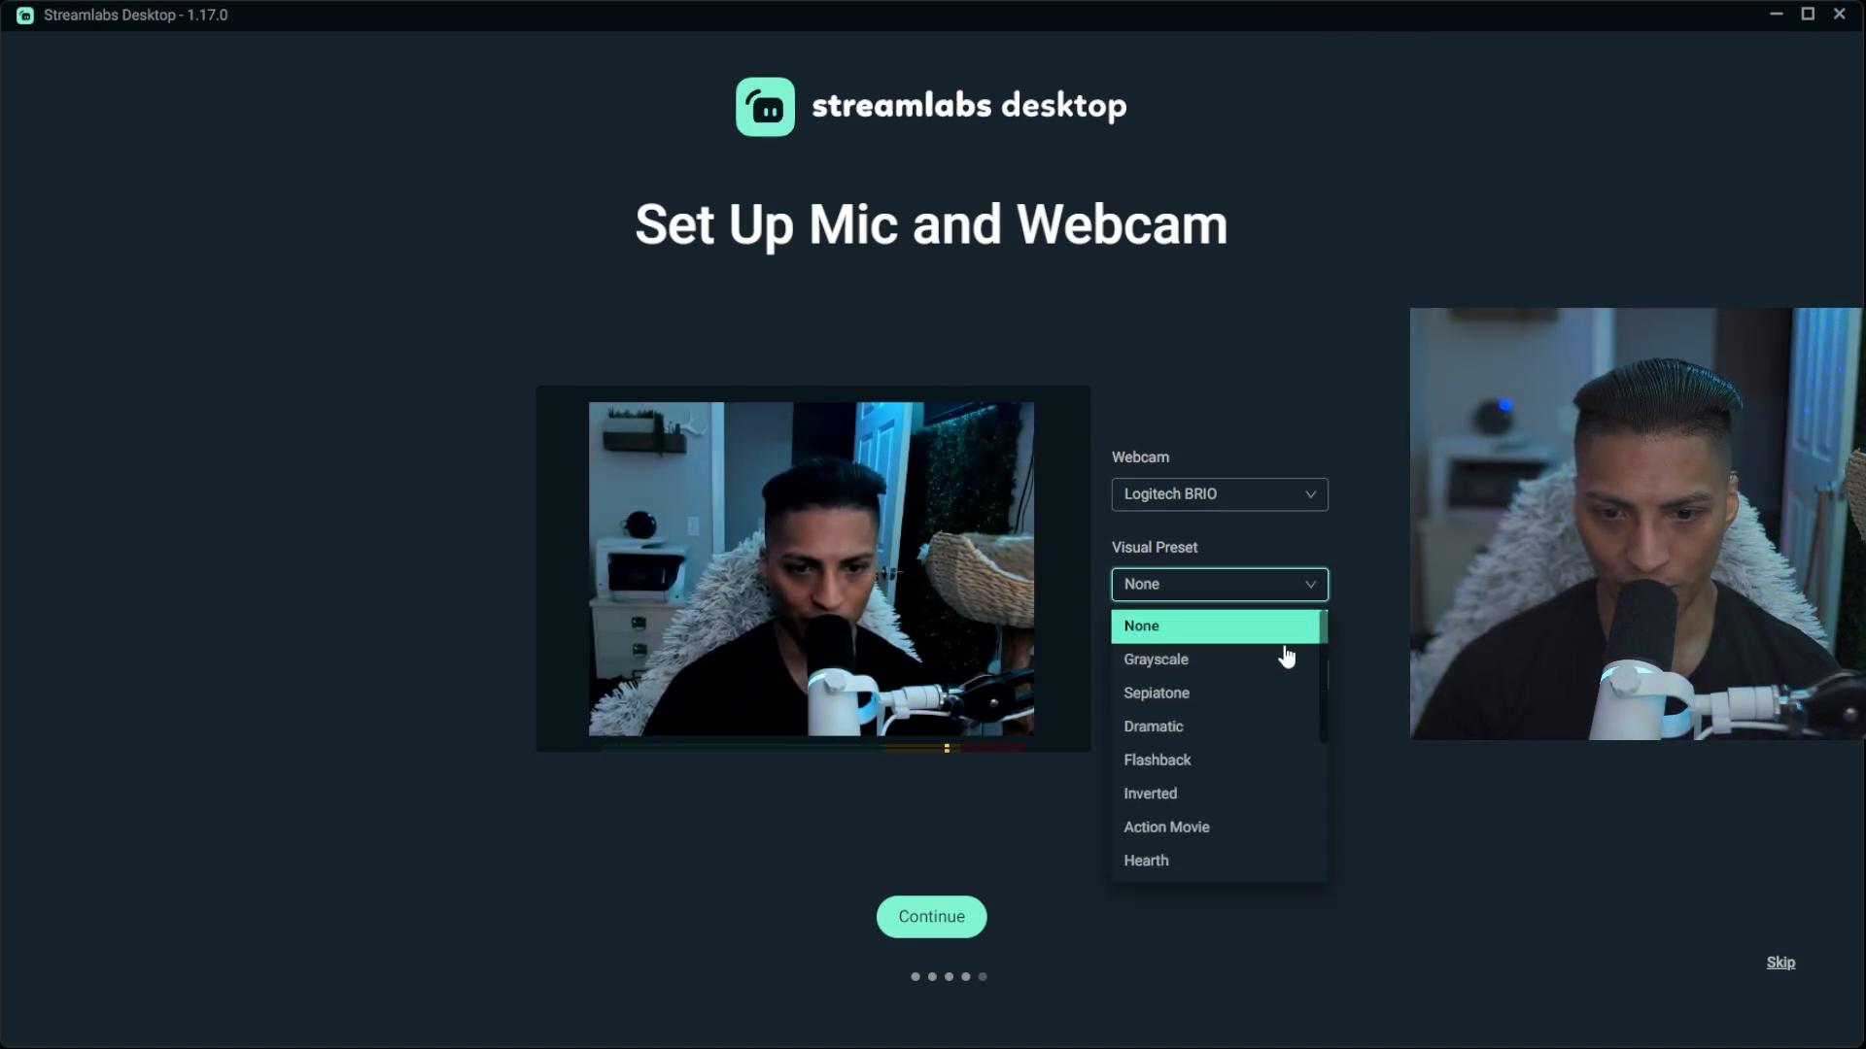
pyautogui.click(1282, 656)
pyautogui.click(1288, 588)
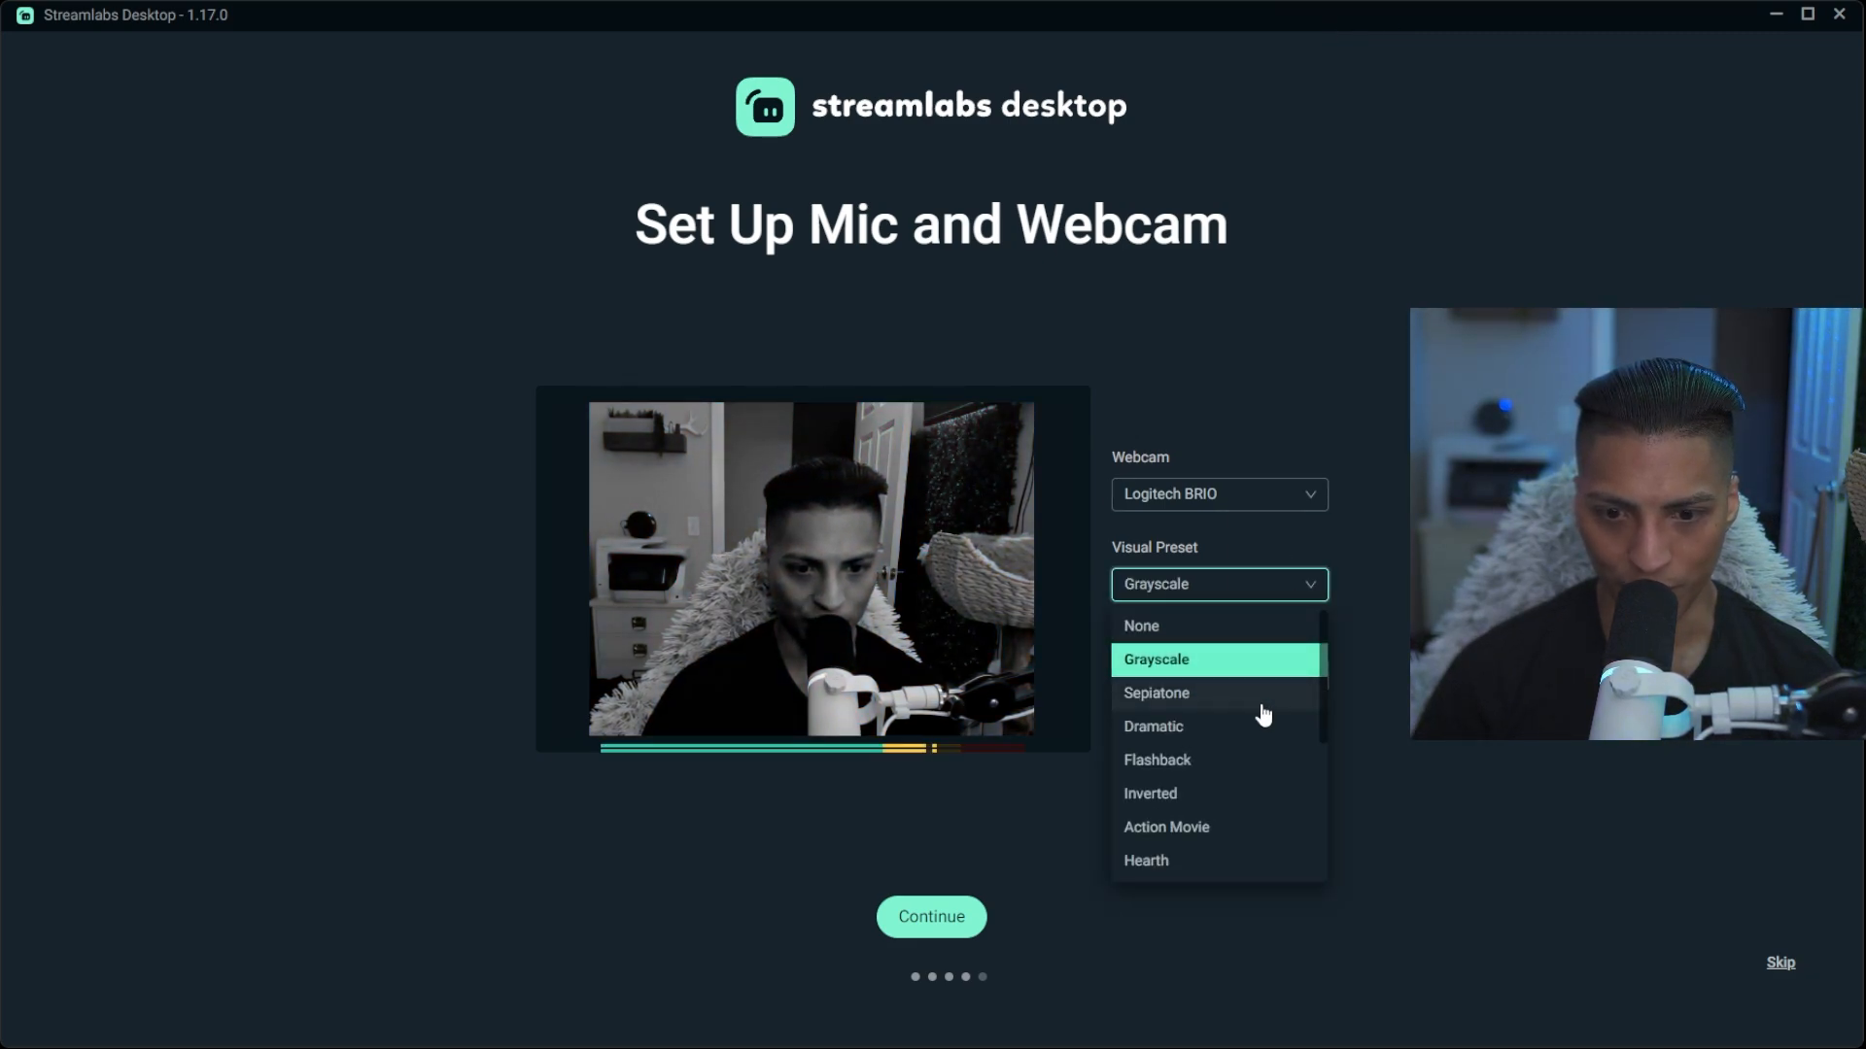
pyautogui.click(1262, 693)
pyautogui.click(1263, 588)
pyautogui.click(1239, 726)
pyautogui.click(1254, 591)
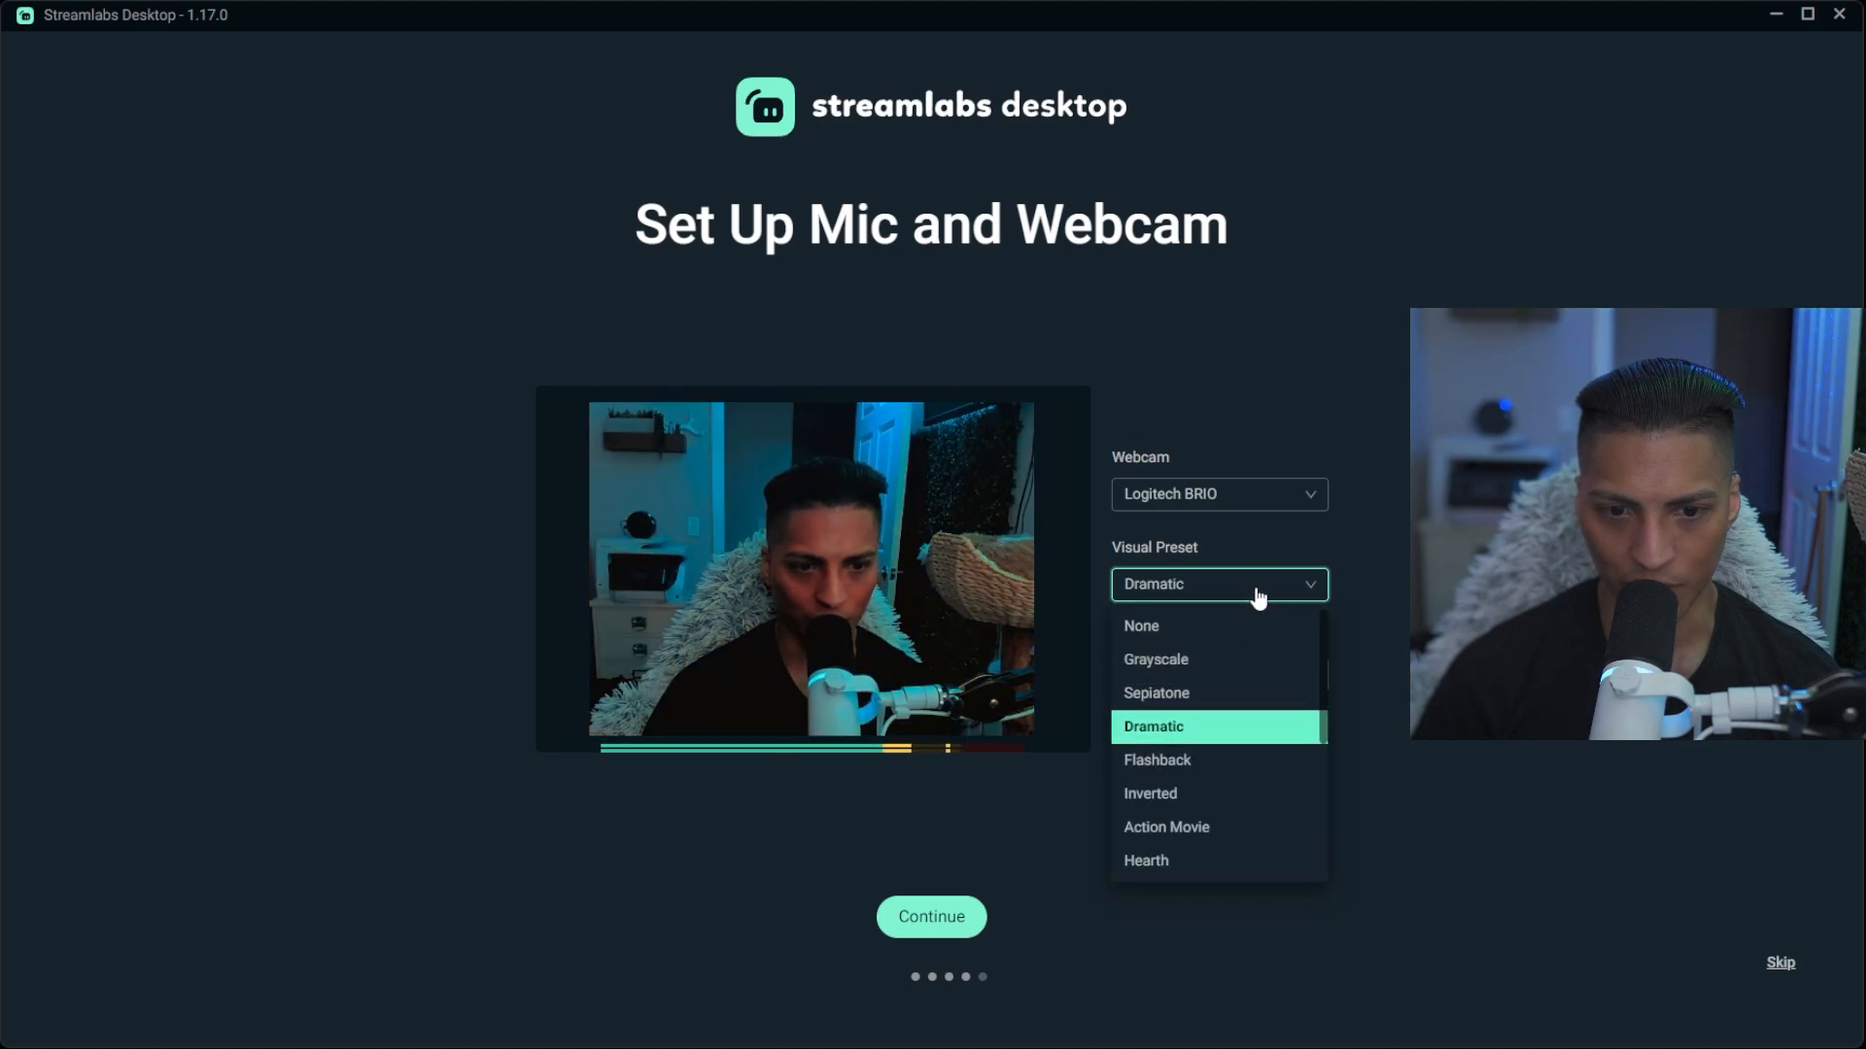
pyautogui.click(1258, 766)
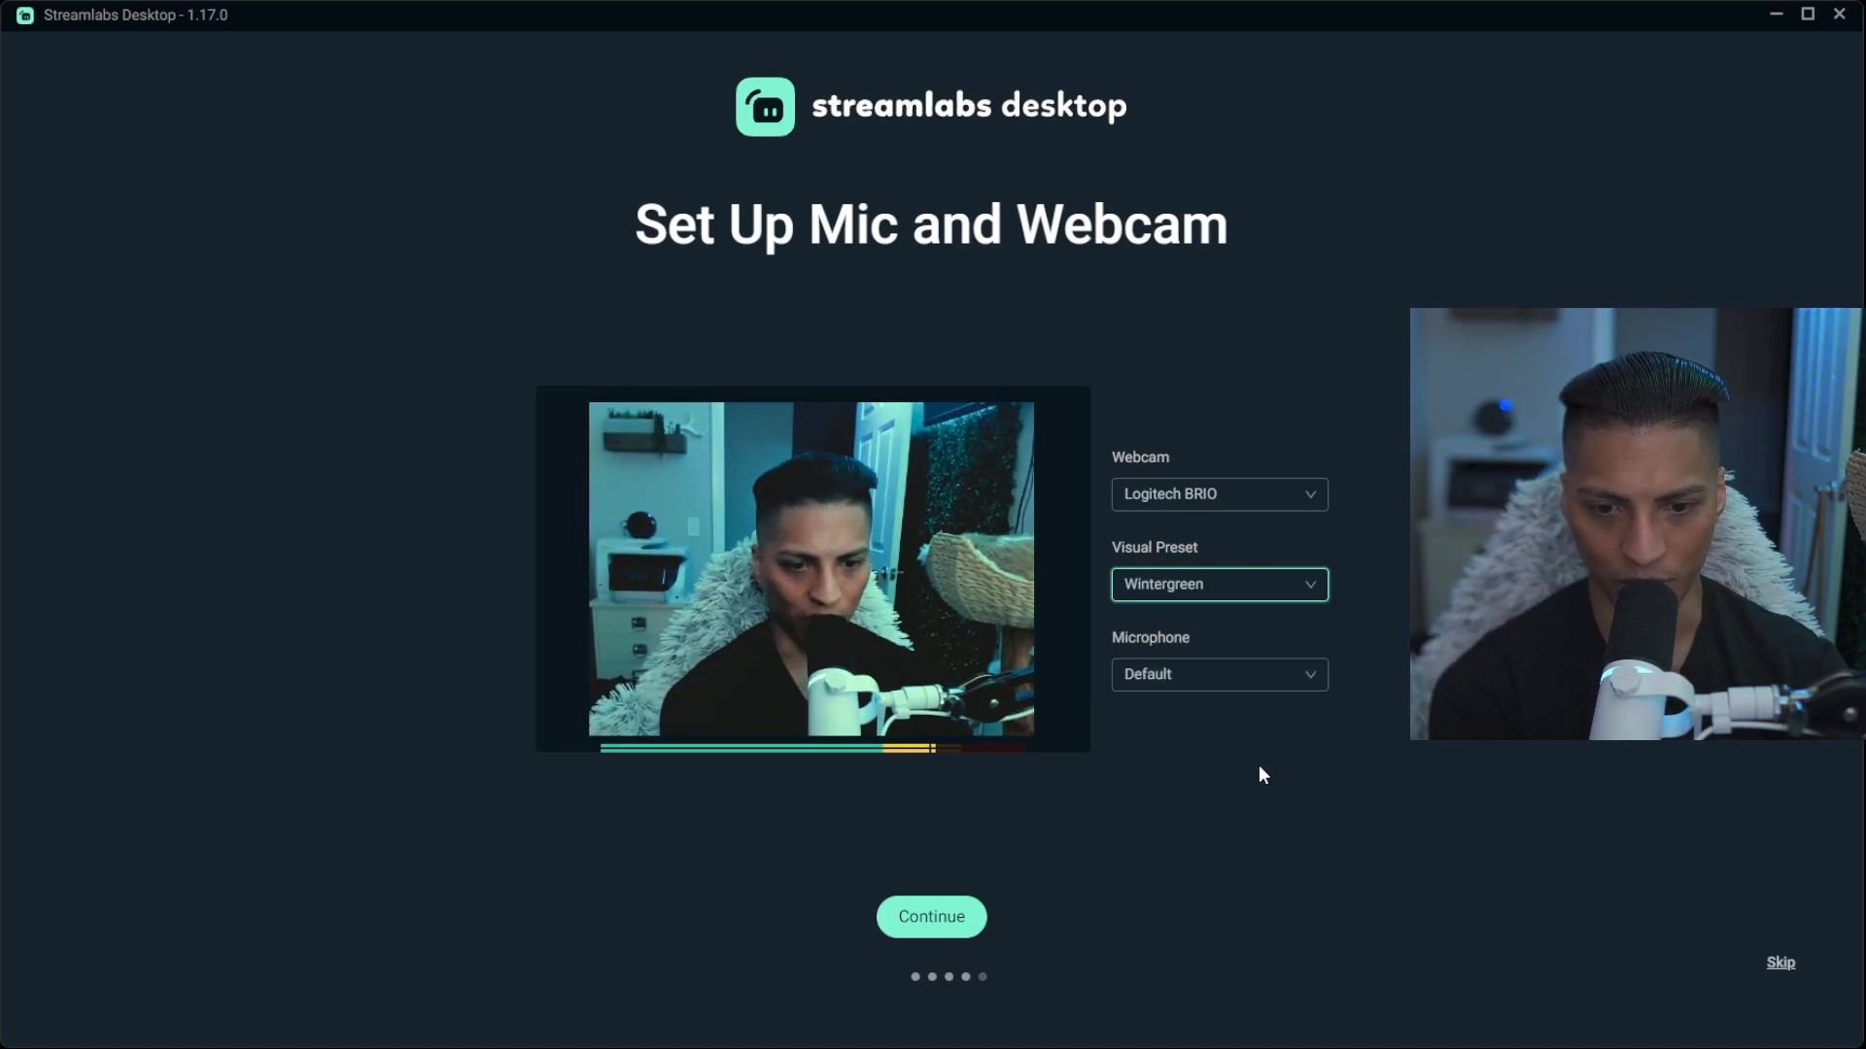
pyautogui.click(1254, 584)
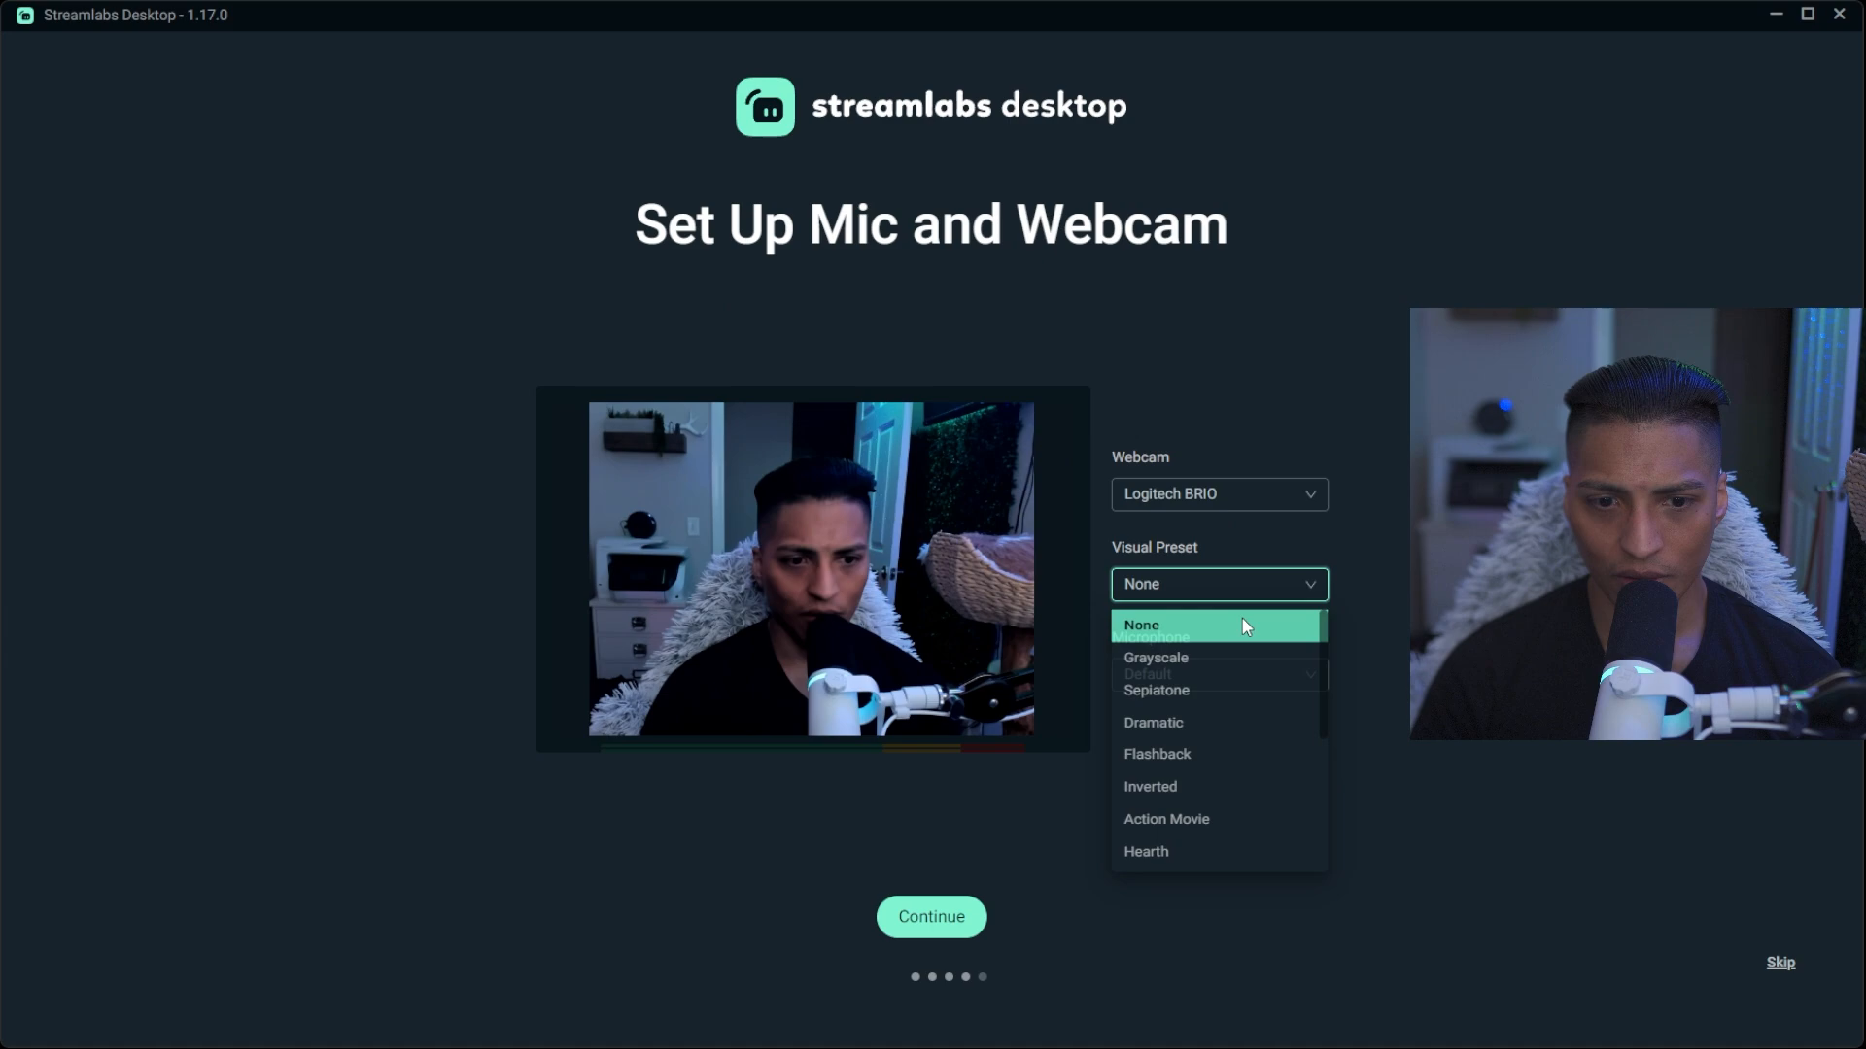
pyautogui.click(1241, 620)
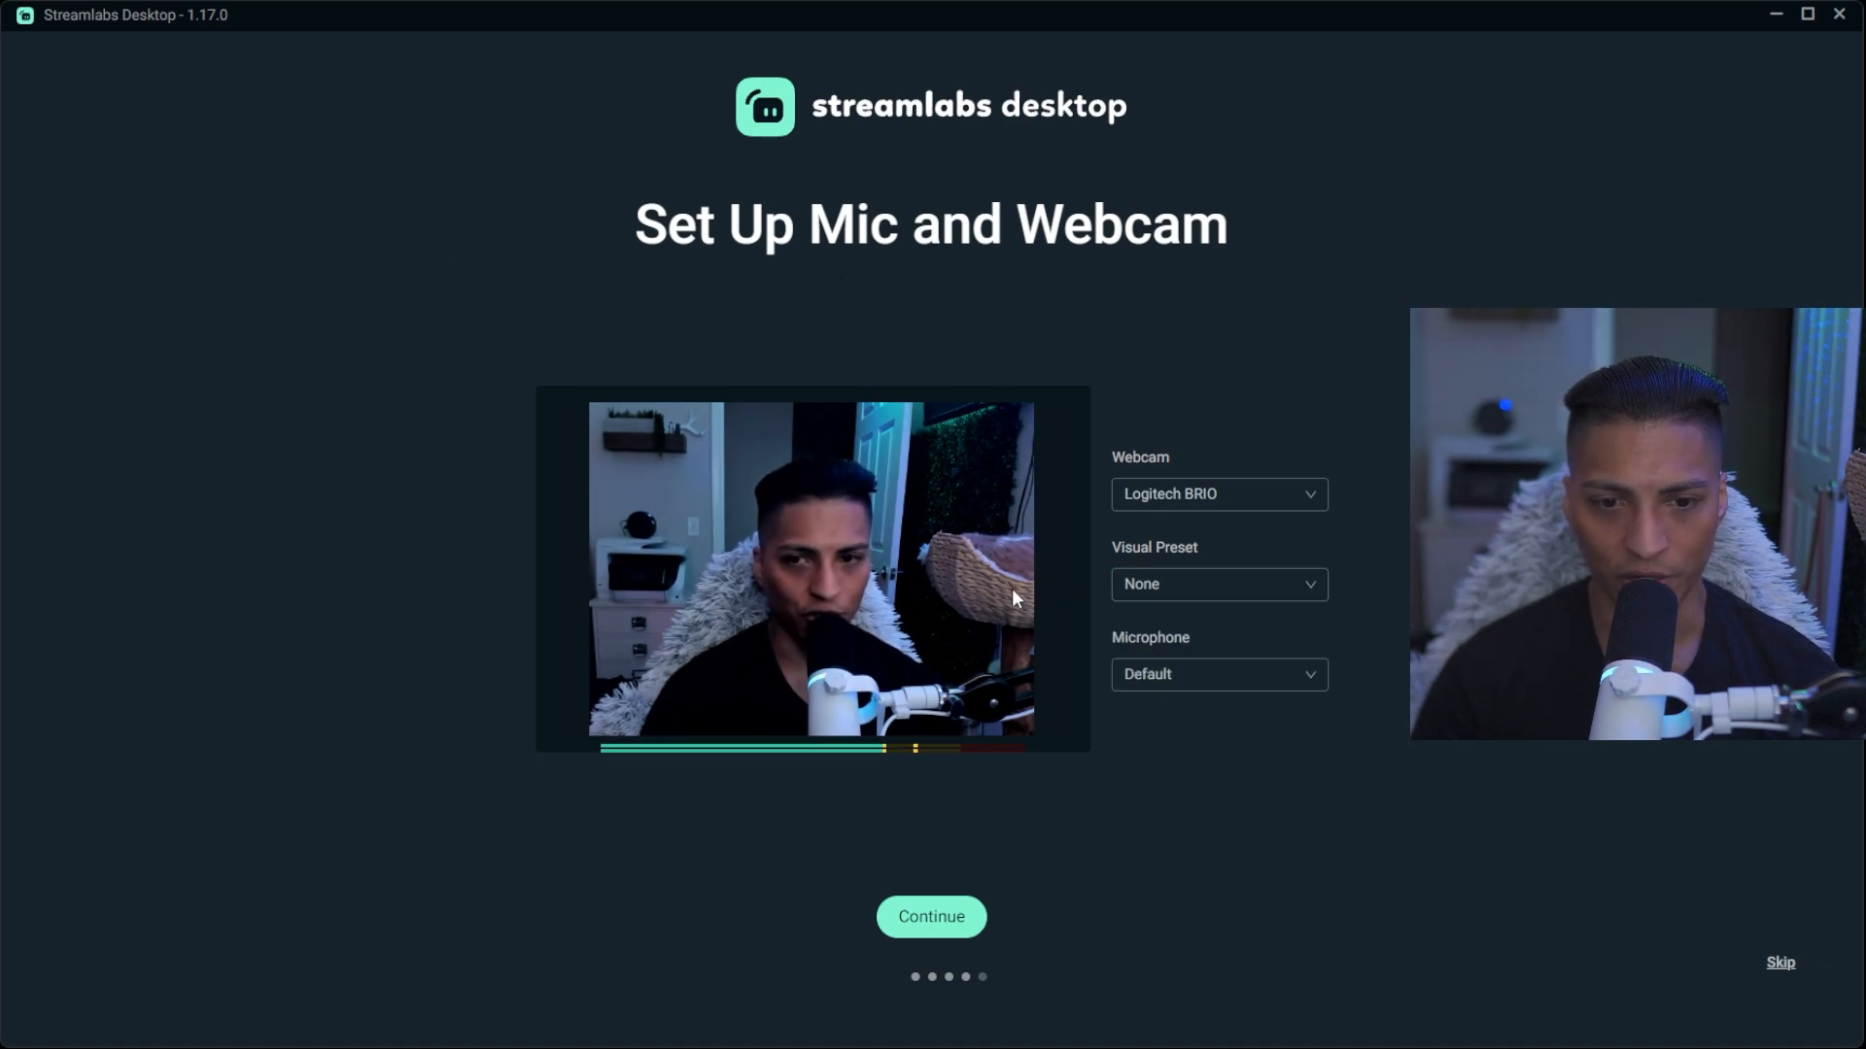
# Set the microphone to Microphone (BEACN Mic) and complete the mic and webcam setup.
pyautogui.click(1318, 687)
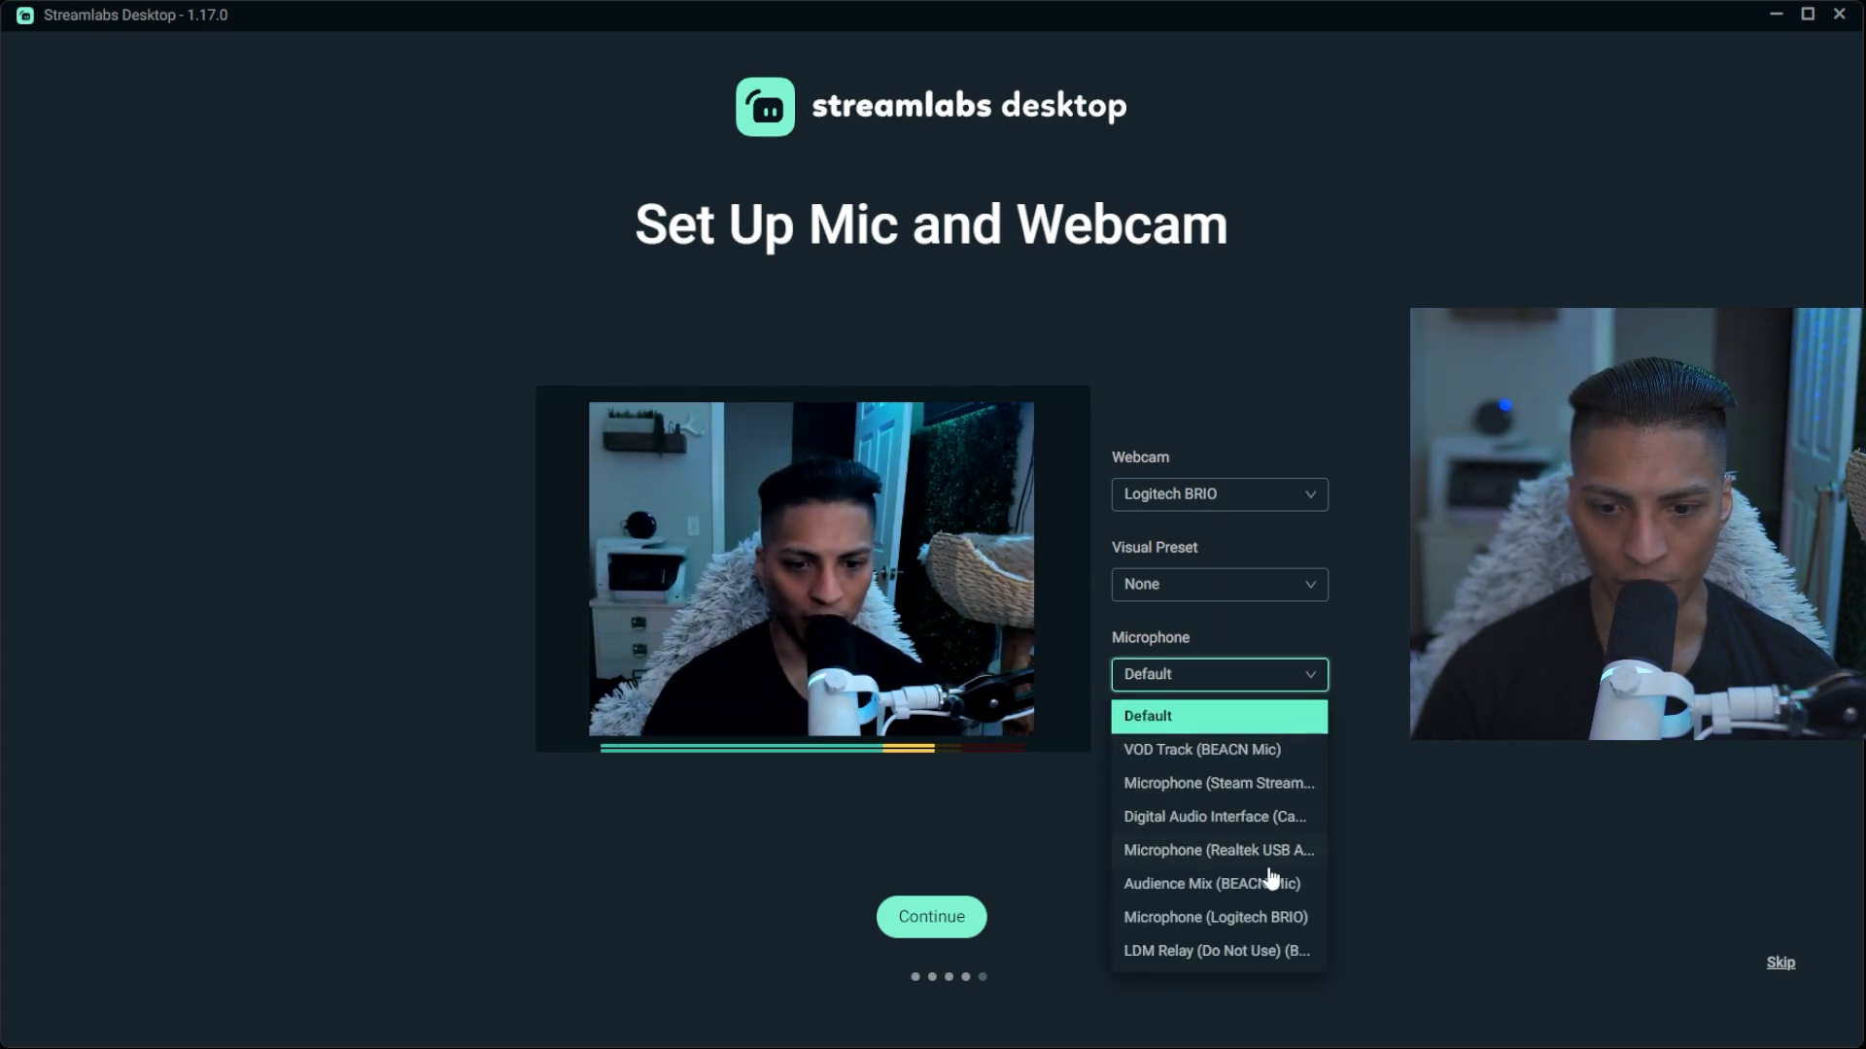
pyautogui.scroll(-1, 1251, 934)
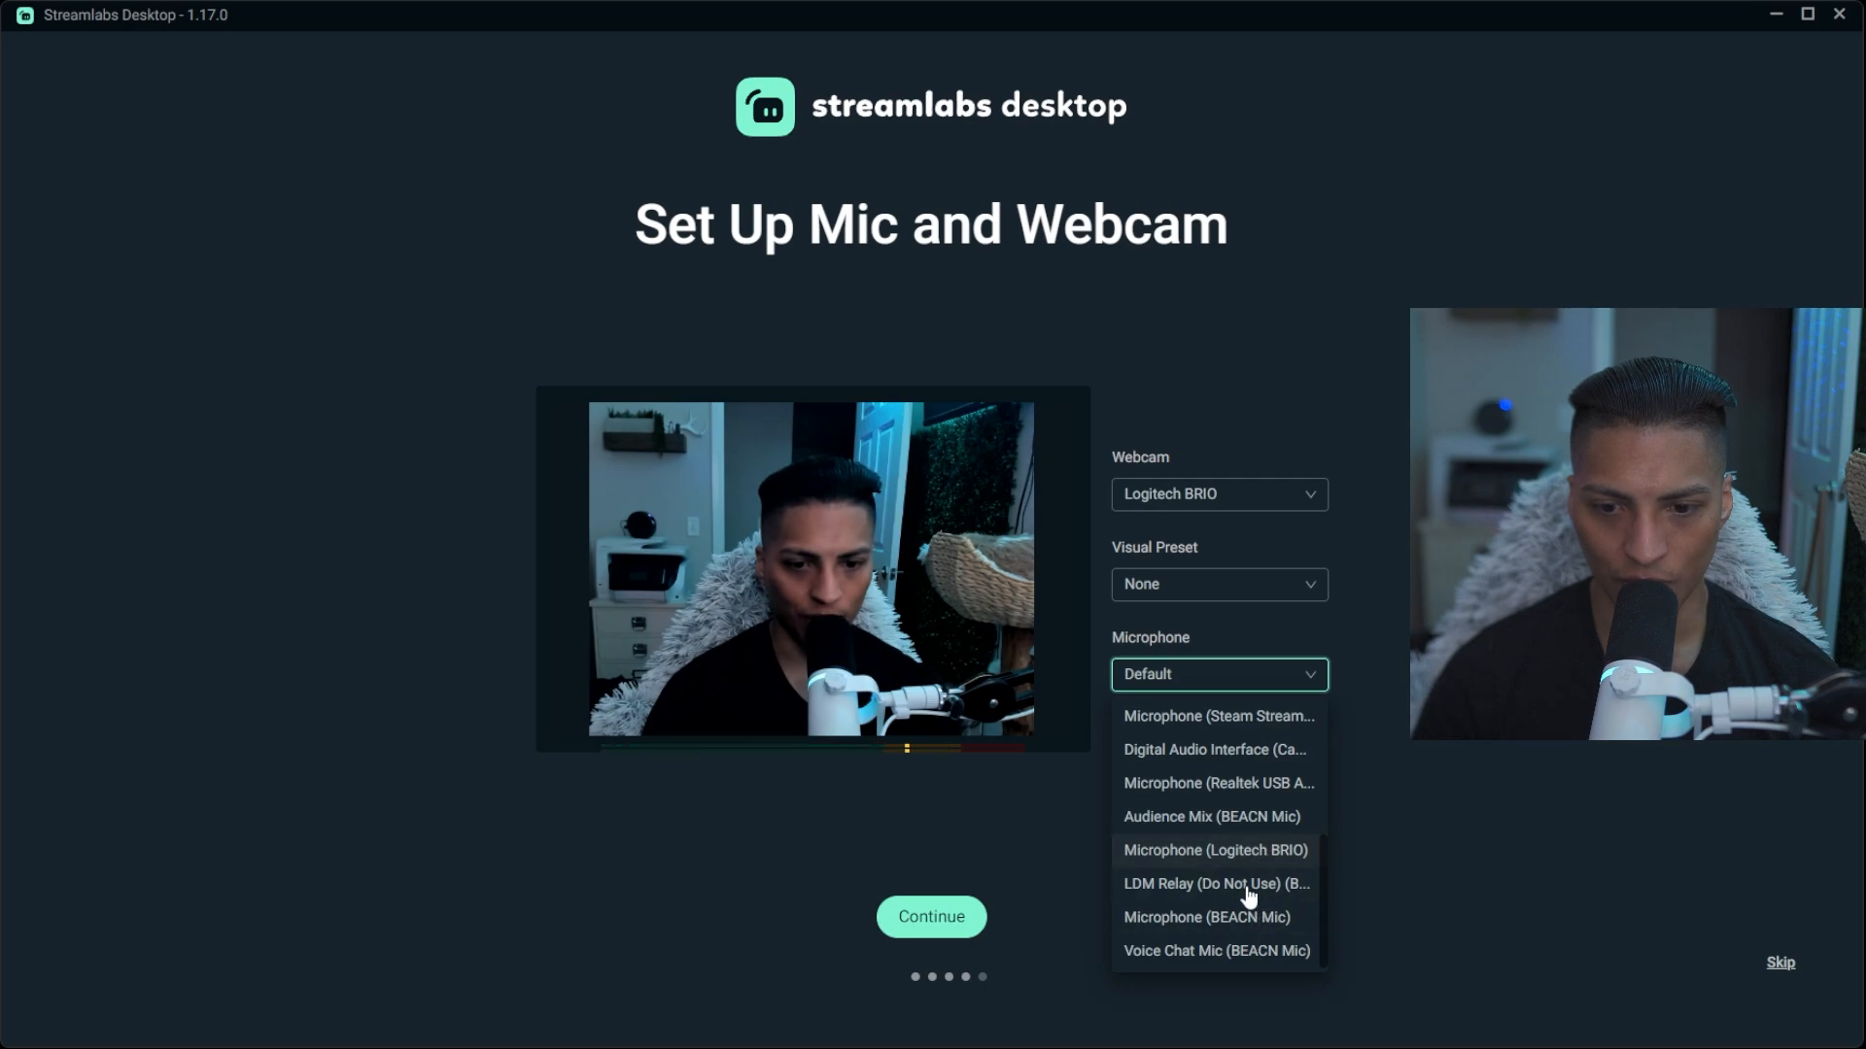
pyautogui.click(1243, 922)
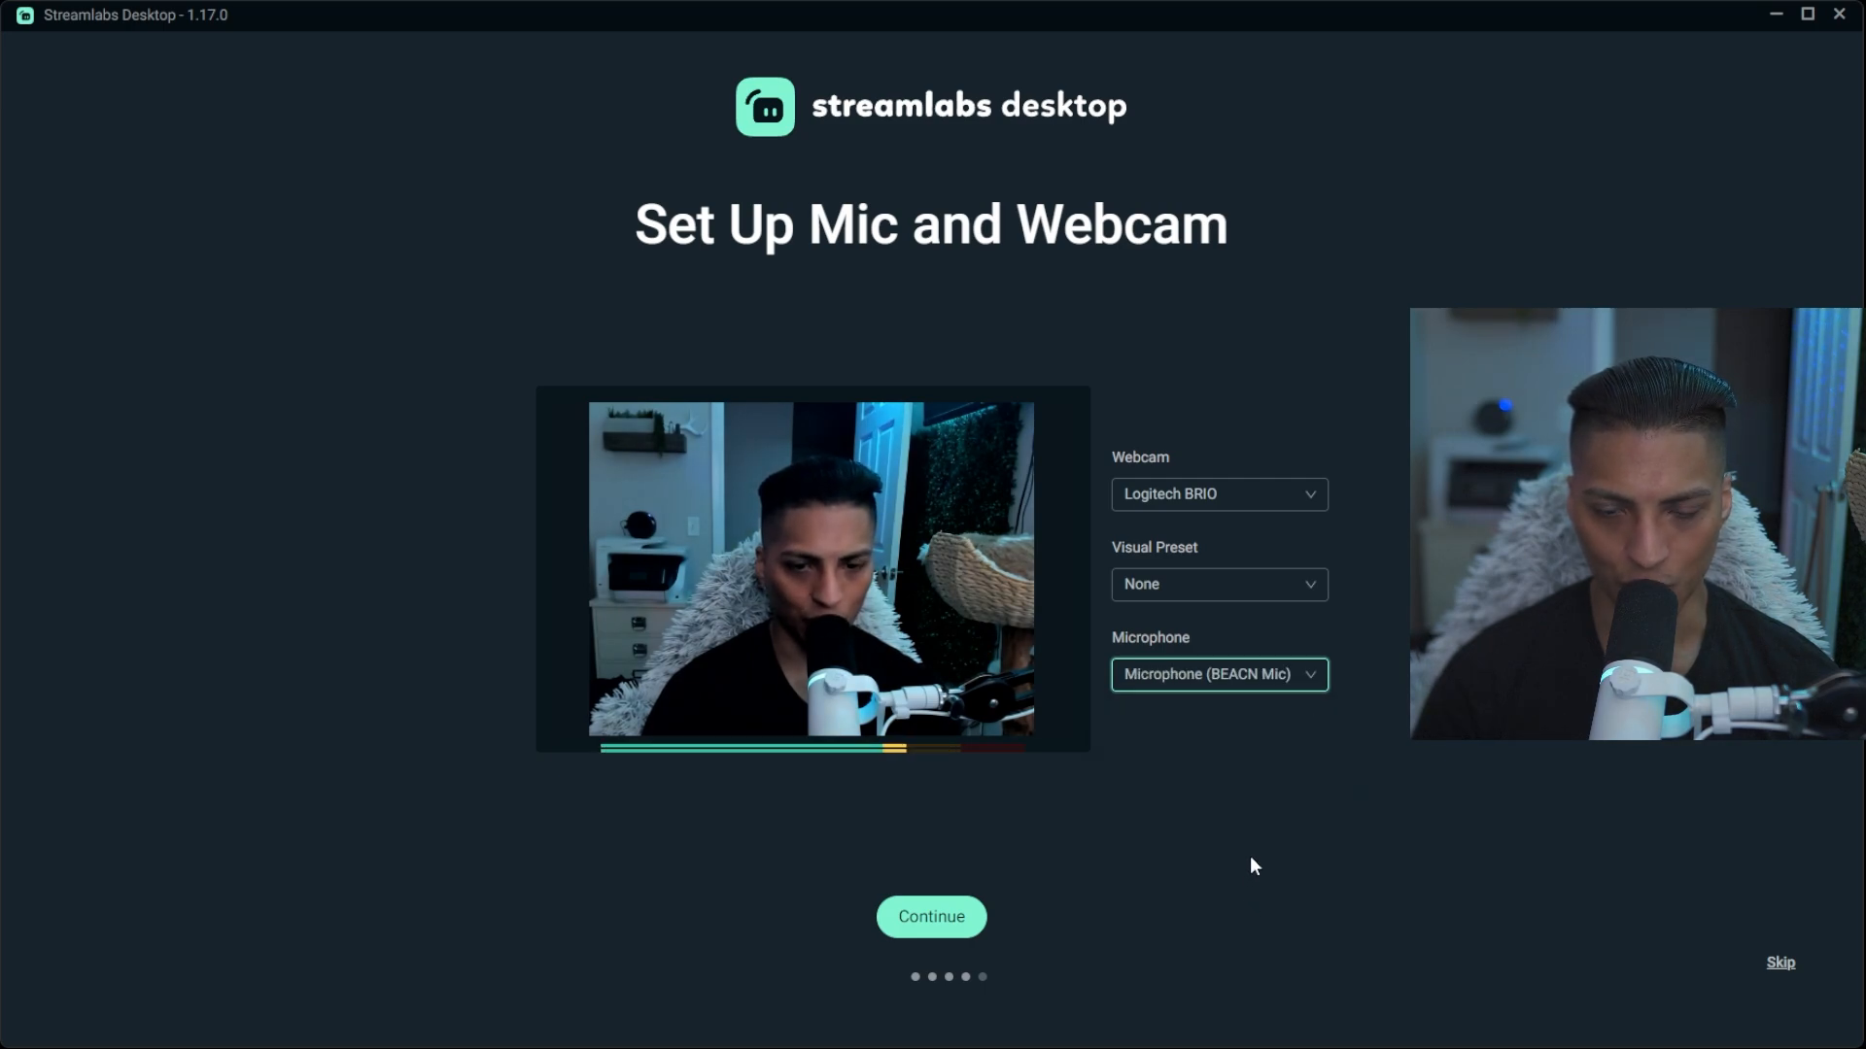
pyautogui.click(925, 917)
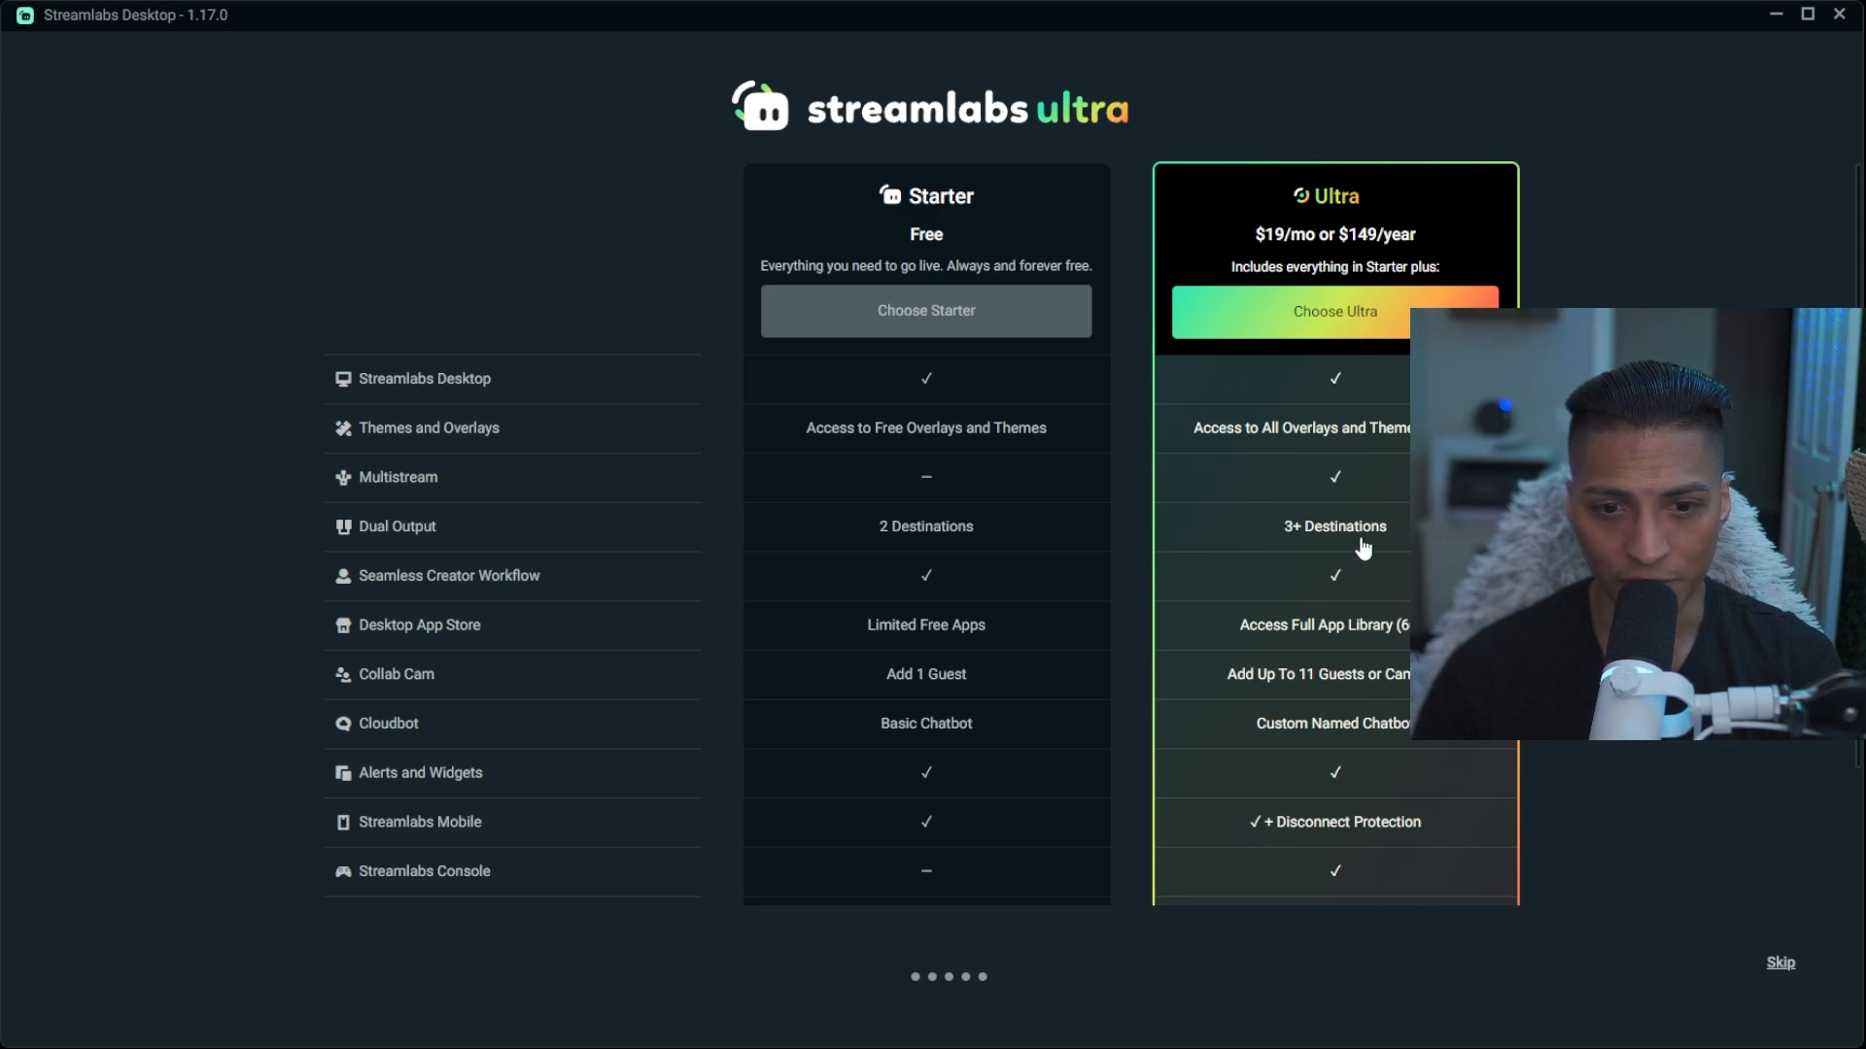
# Compare the Starter and Ultra plan features and choose the free Starter plan.
pyautogui.scroll(-2, 1363, 547)
pyautogui.scroll(2, 1363, 562)
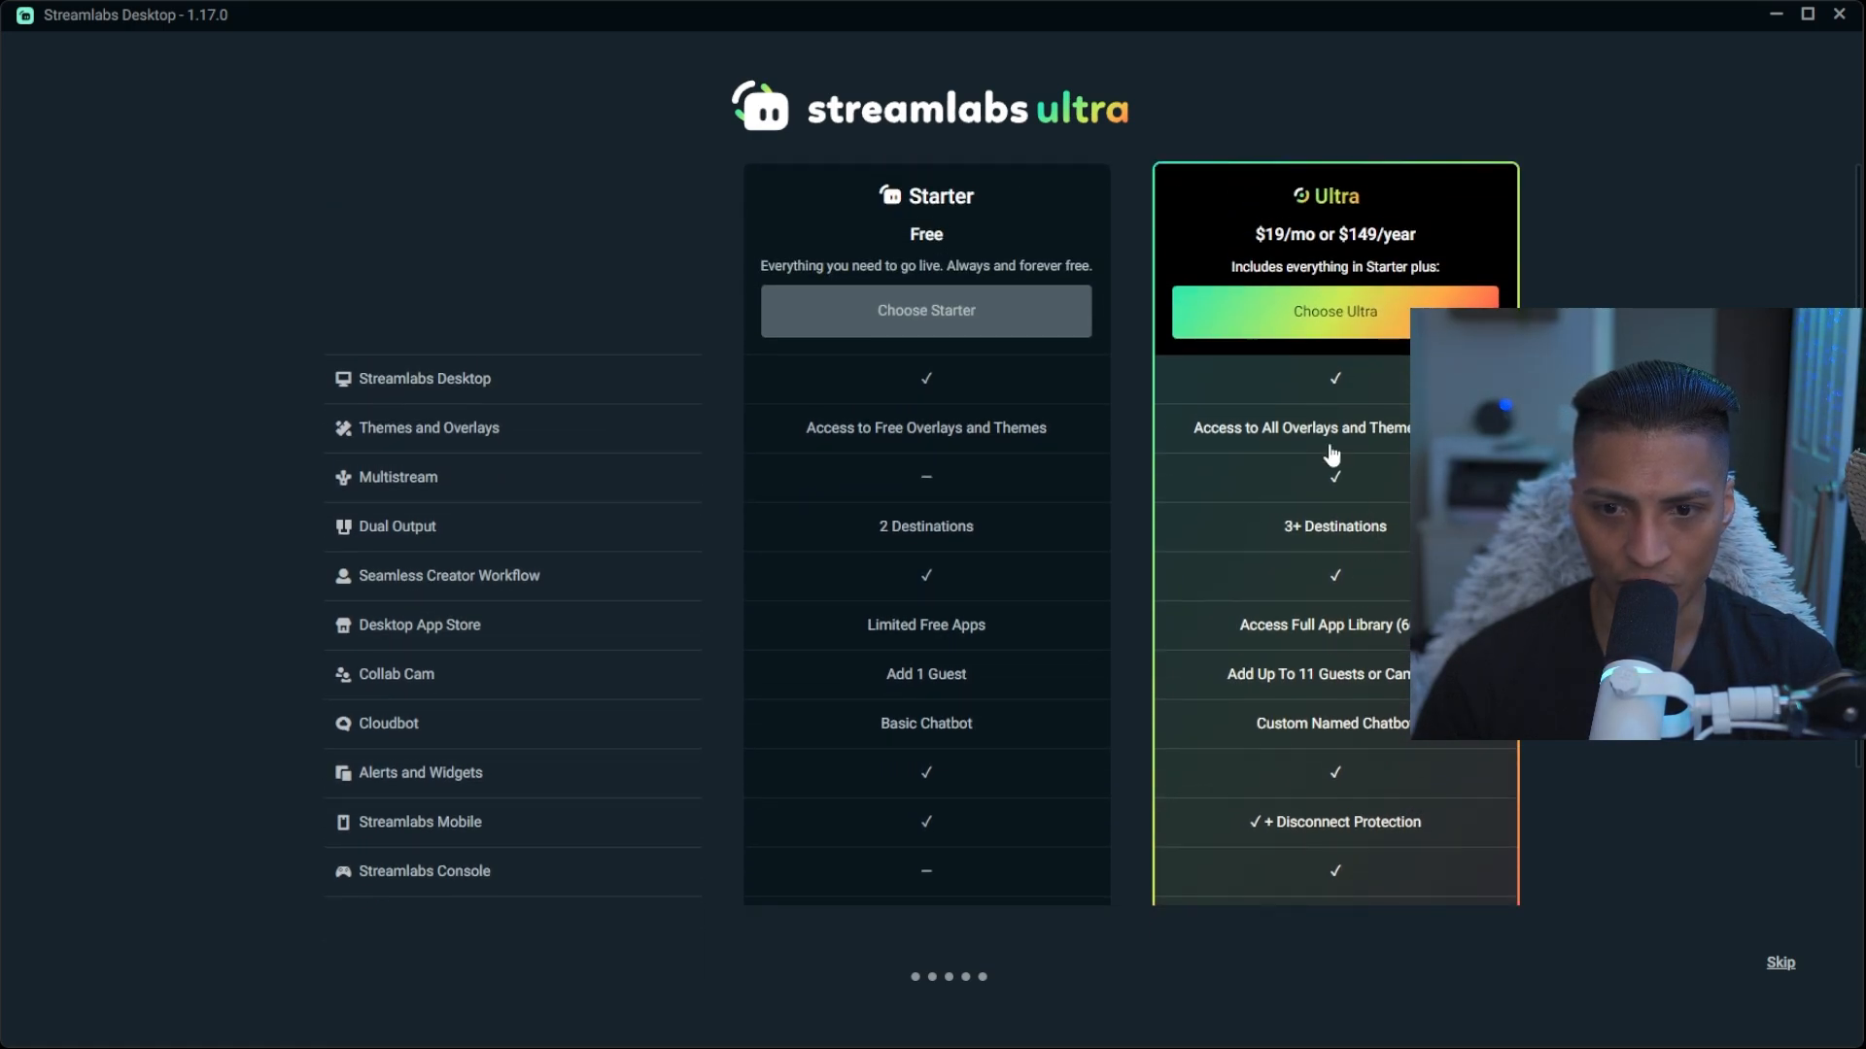
pyautogui.scroll(-2, 1201, 445)
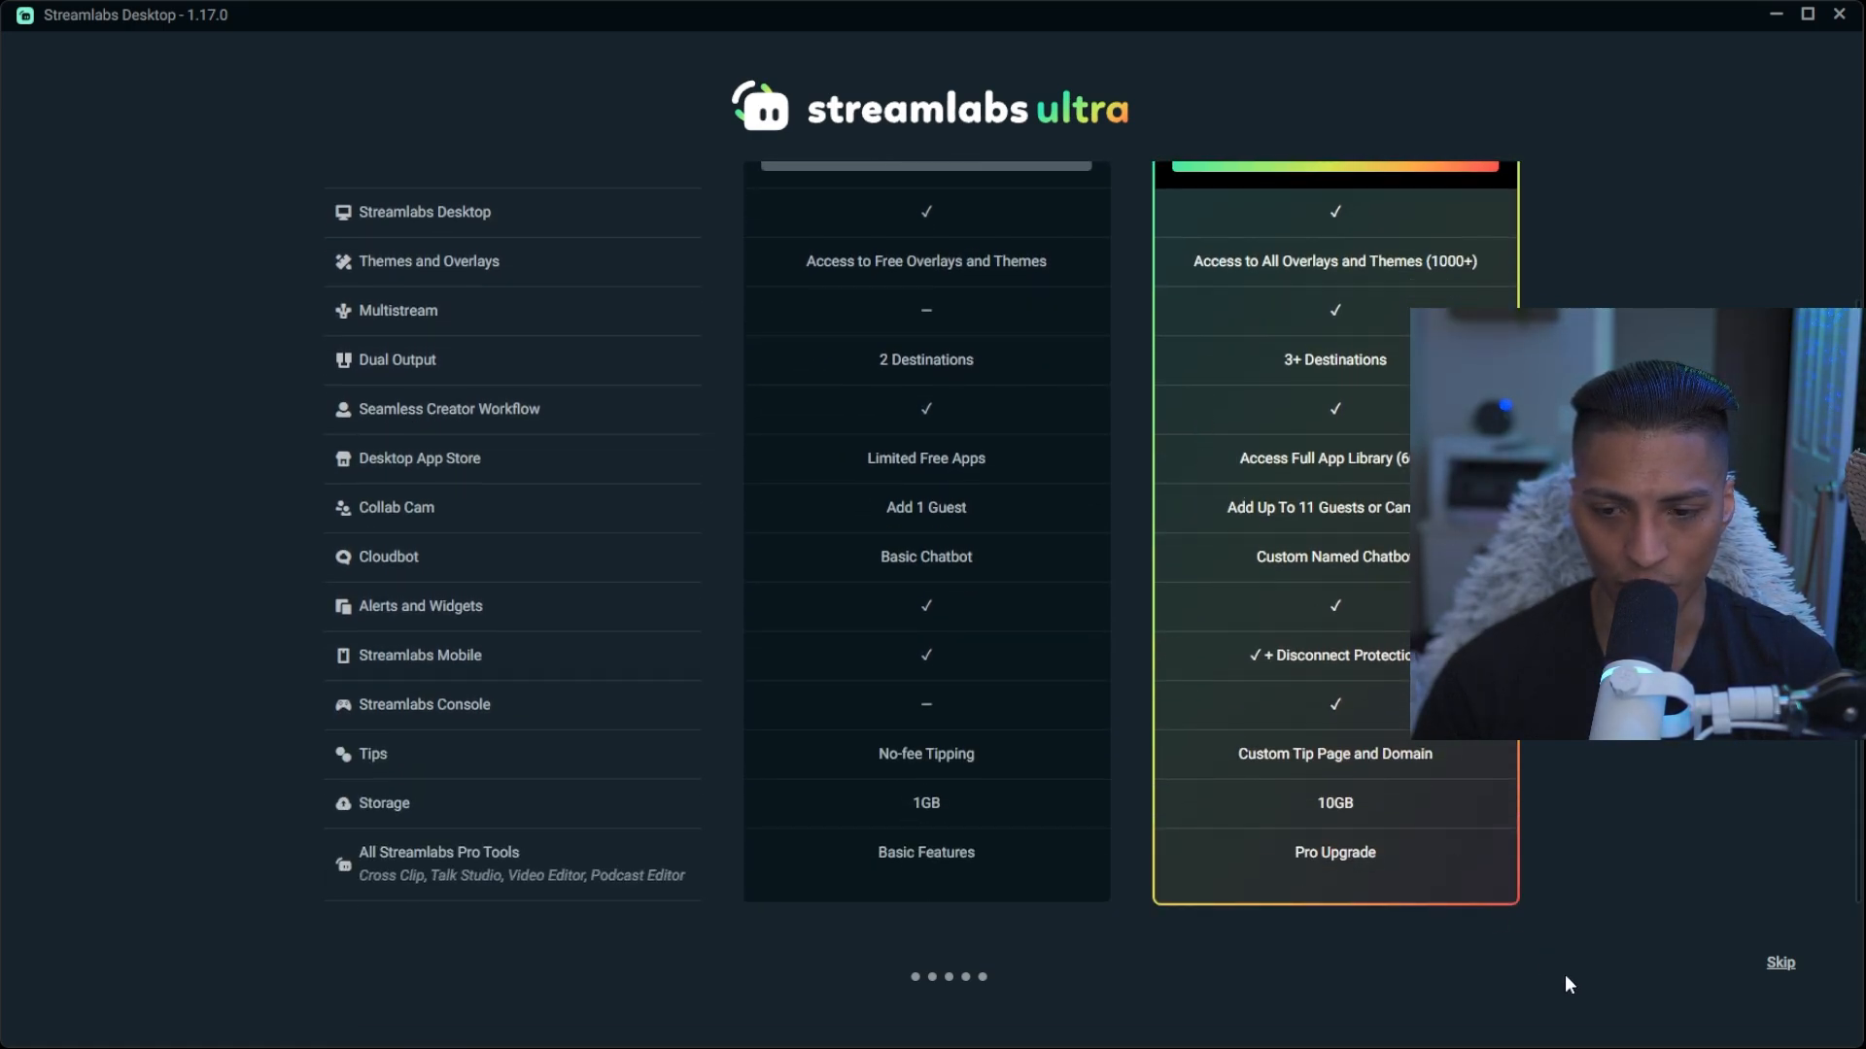
pyautogui.scroll(2, 918, 583)
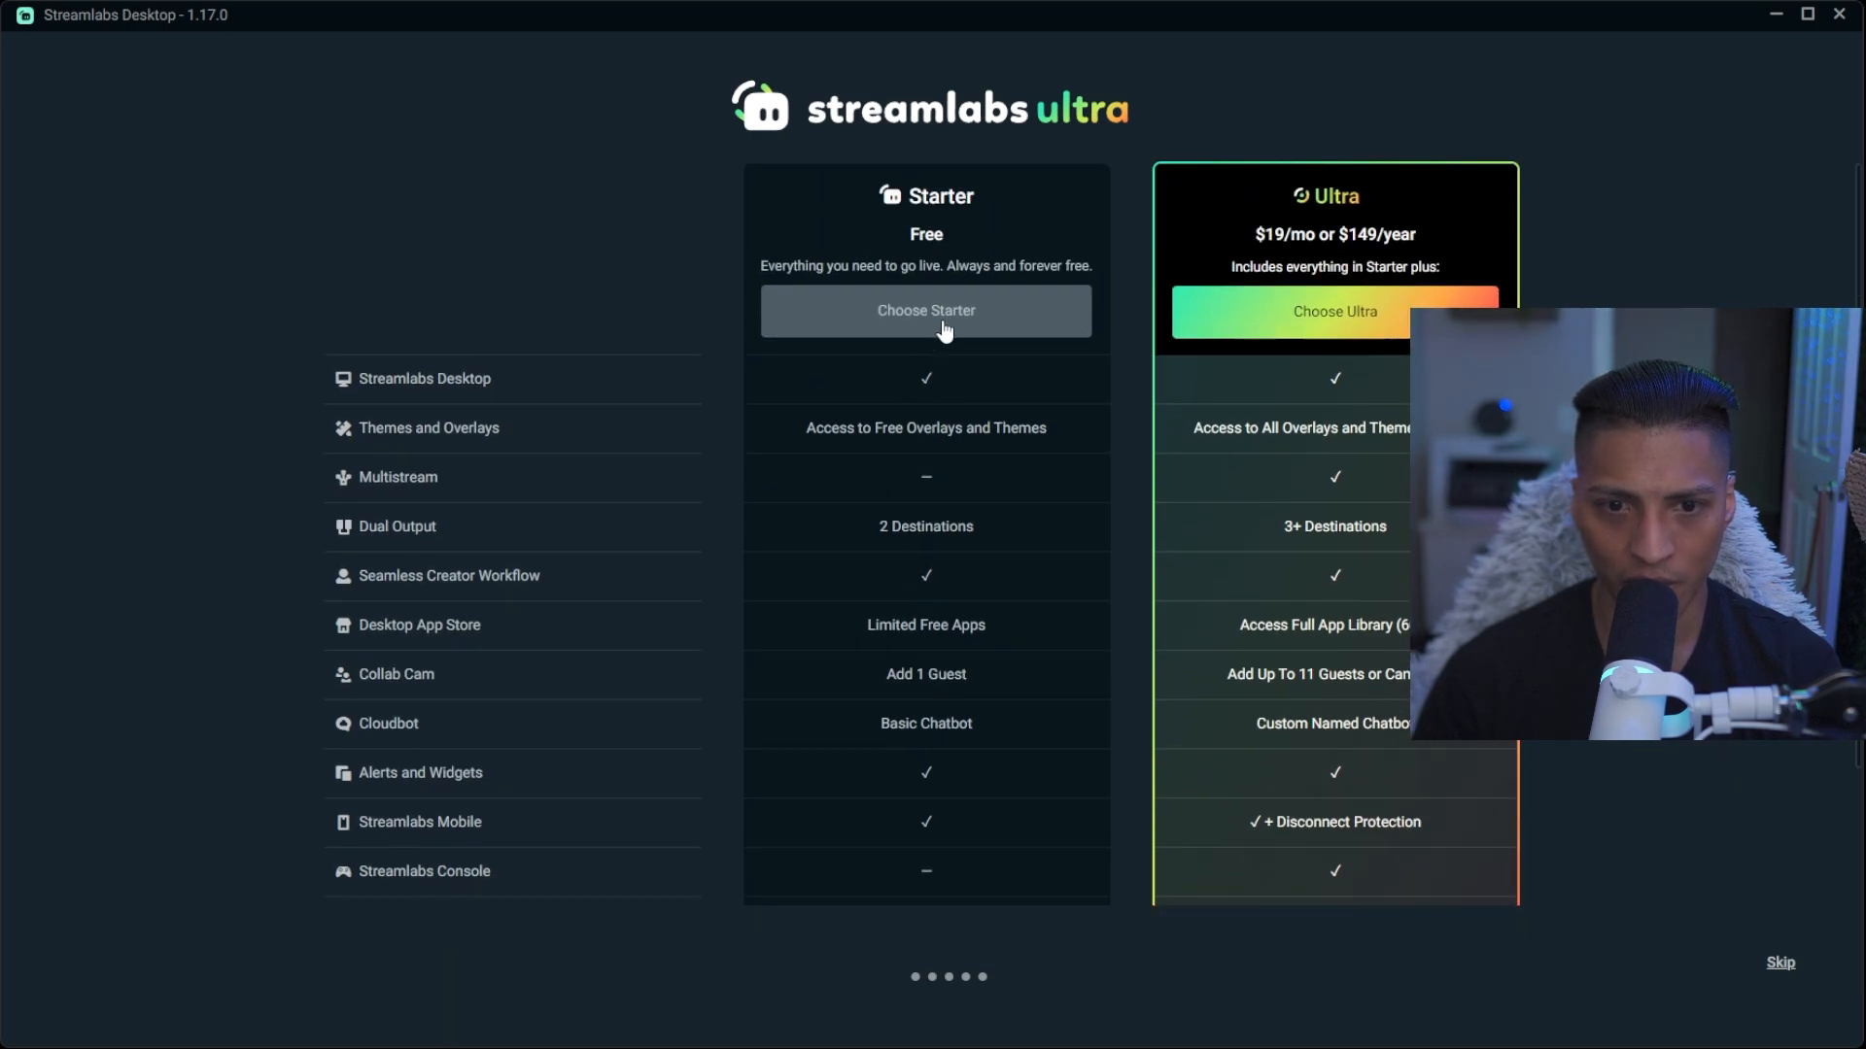
pyautogui.click(989, 320)
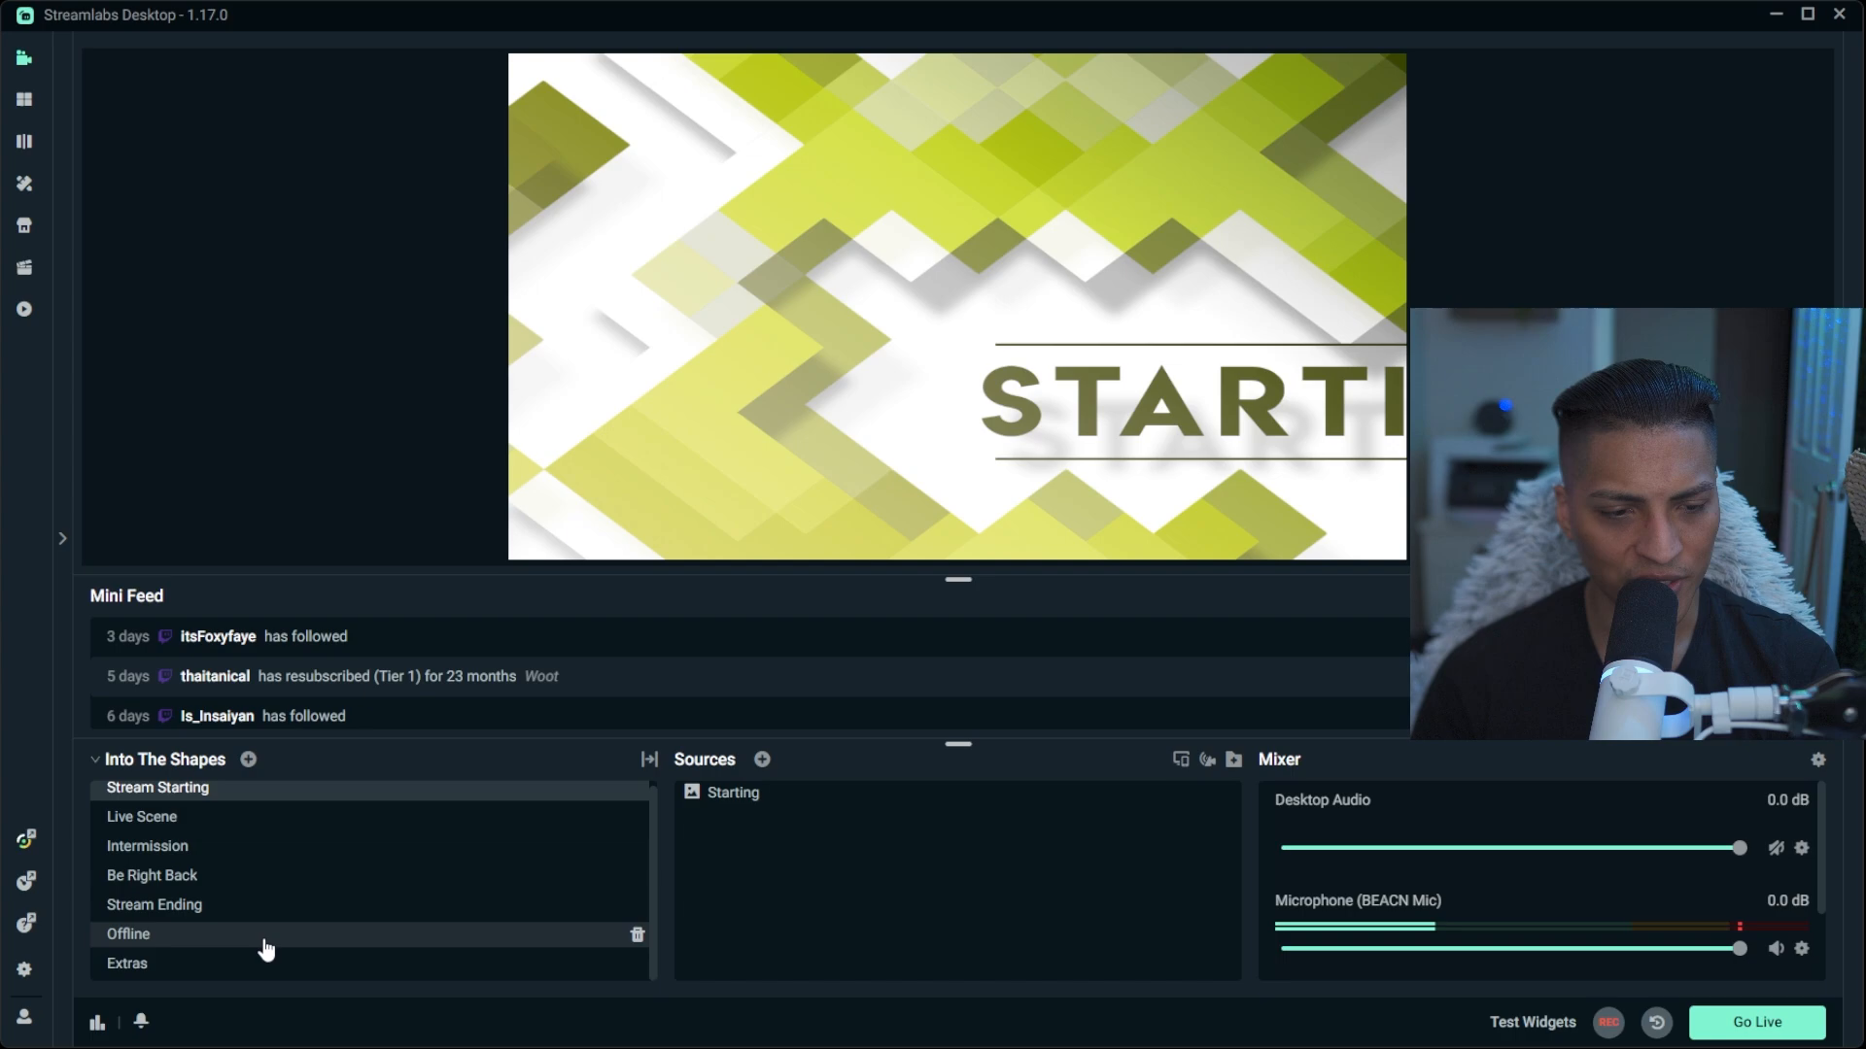
# Preview the Live Scene and Intermission scenes, and return to the Stream Starting scene.
pyautogui.click(254, 822)
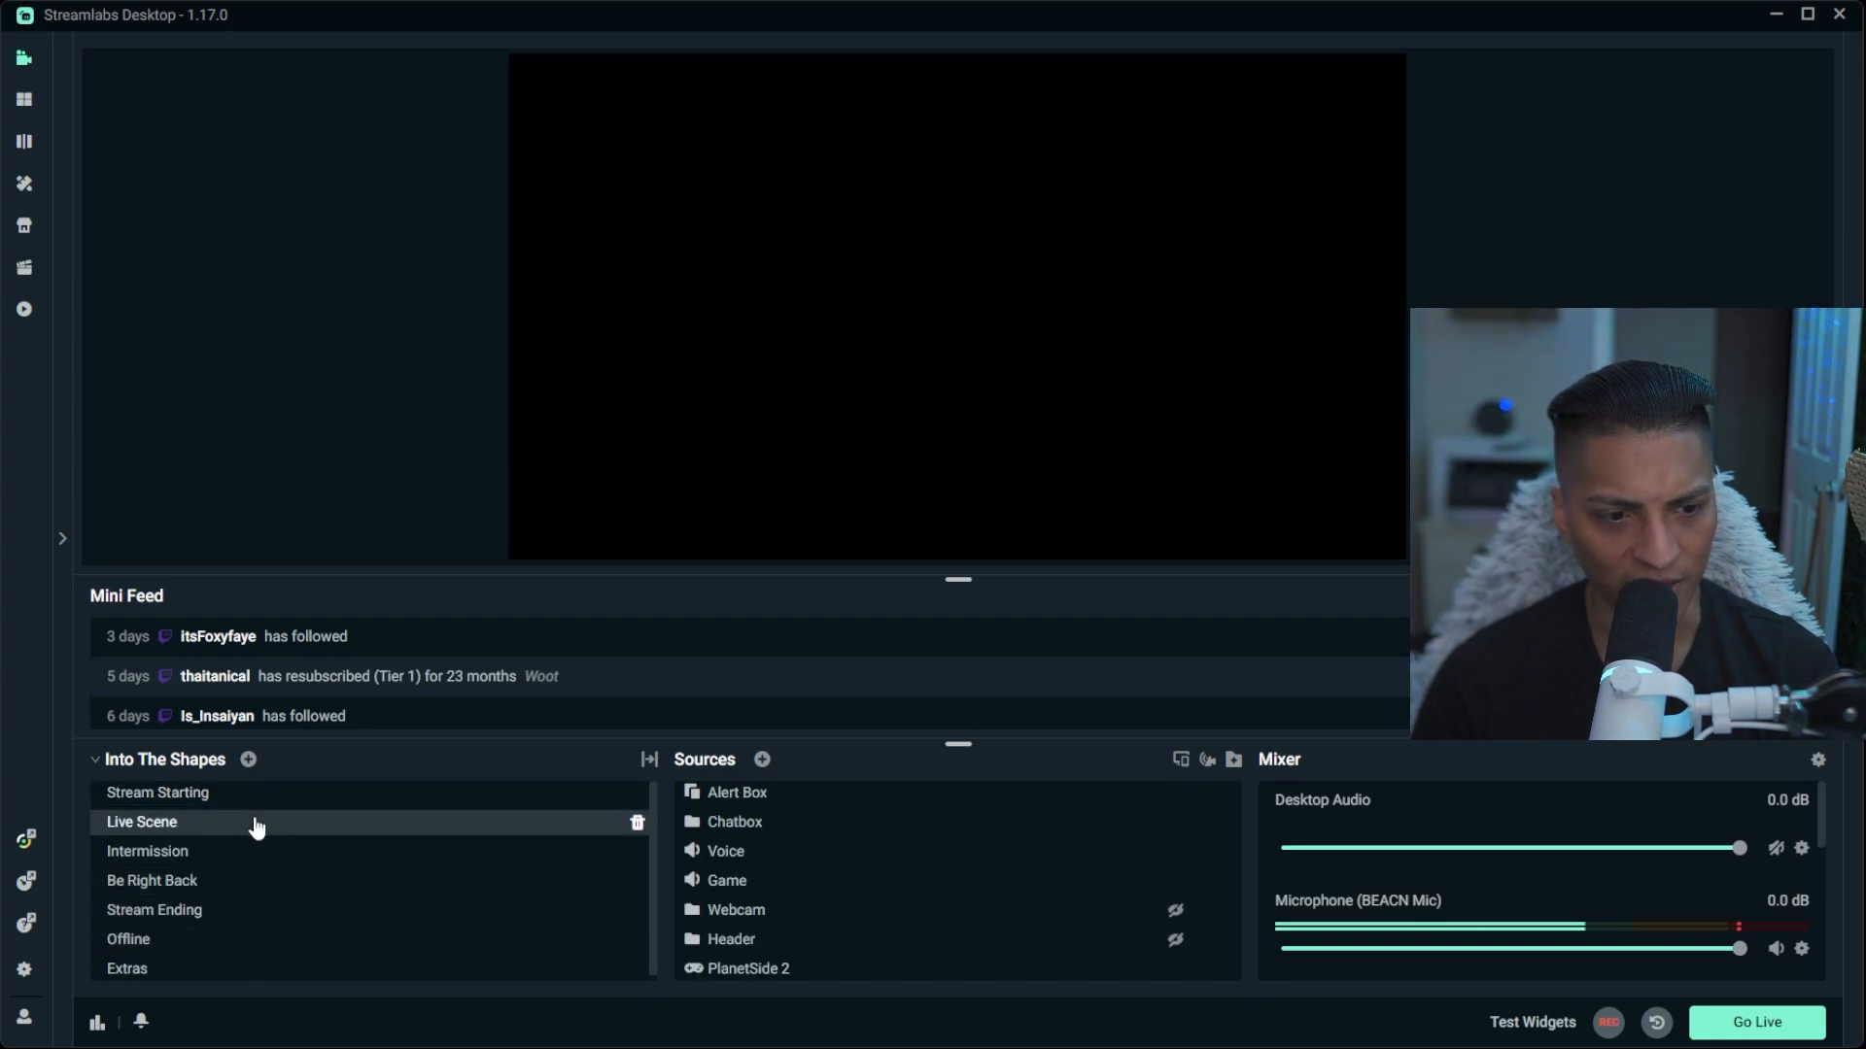
pyautogui.click(254, 852)
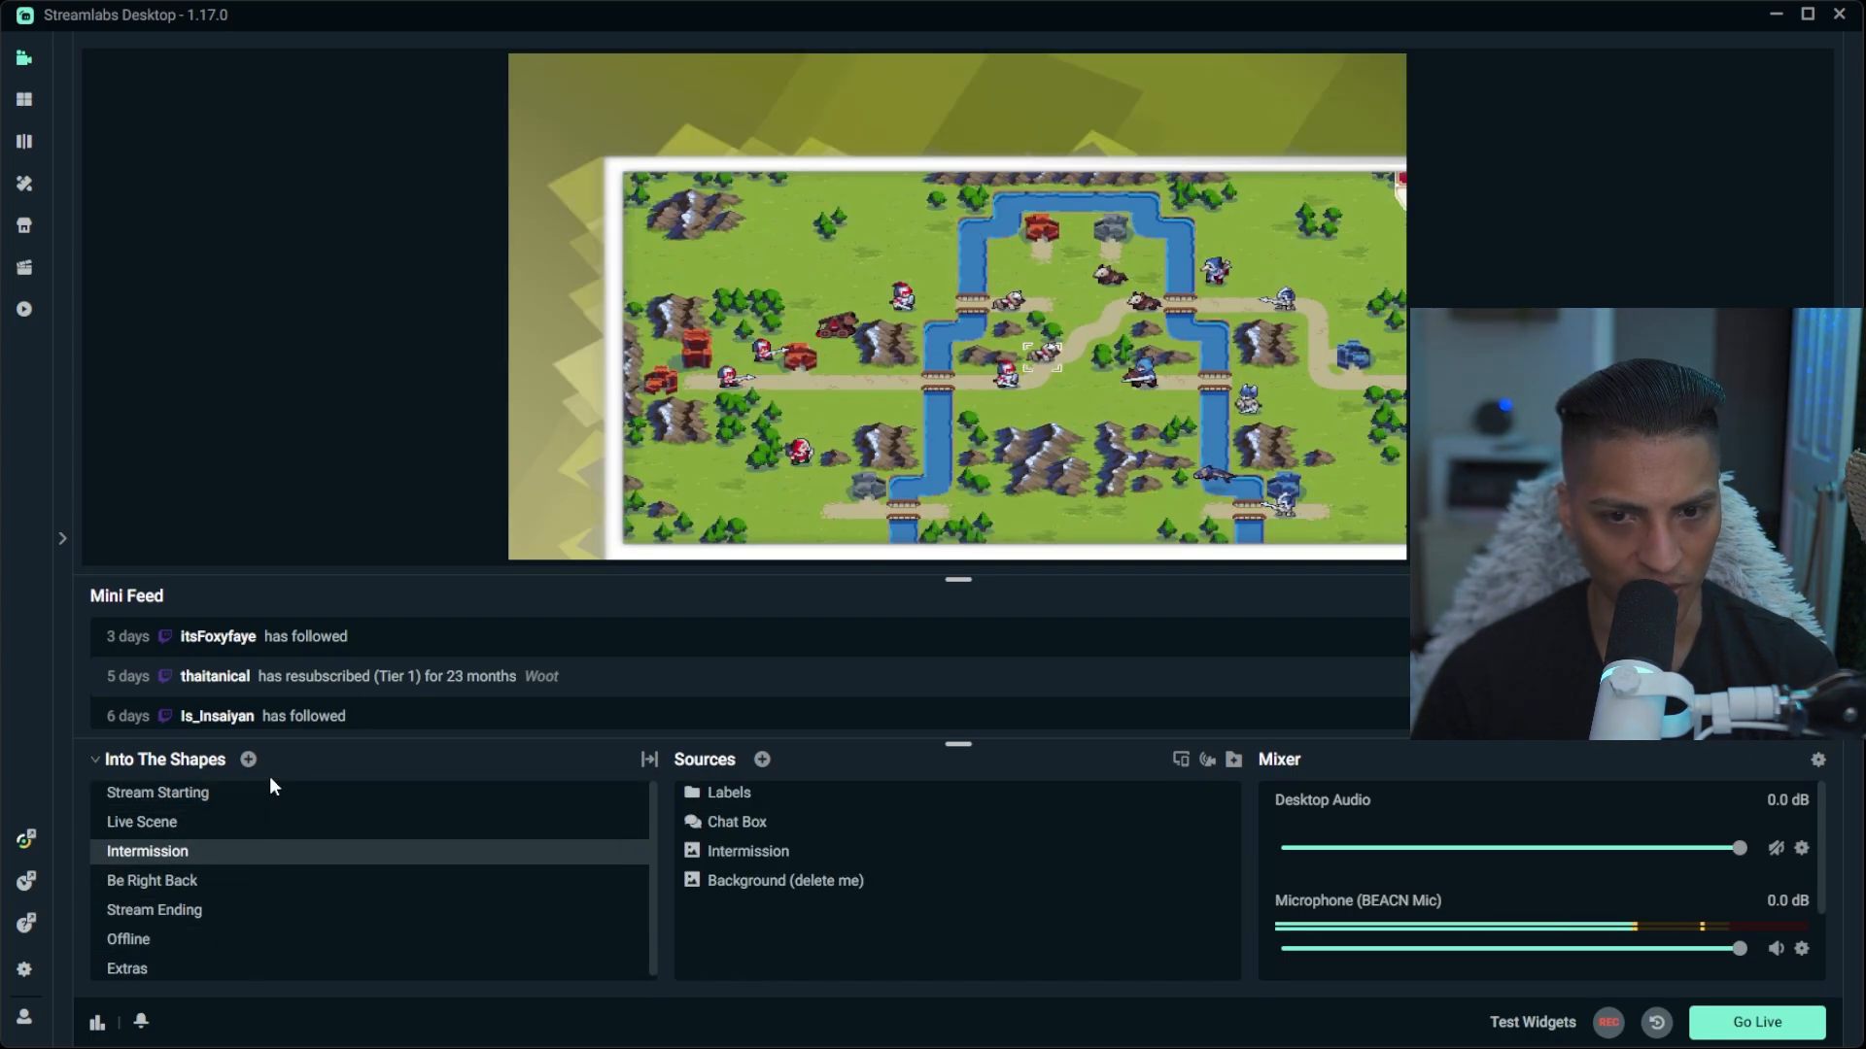
pyautogui.click(270, 787)
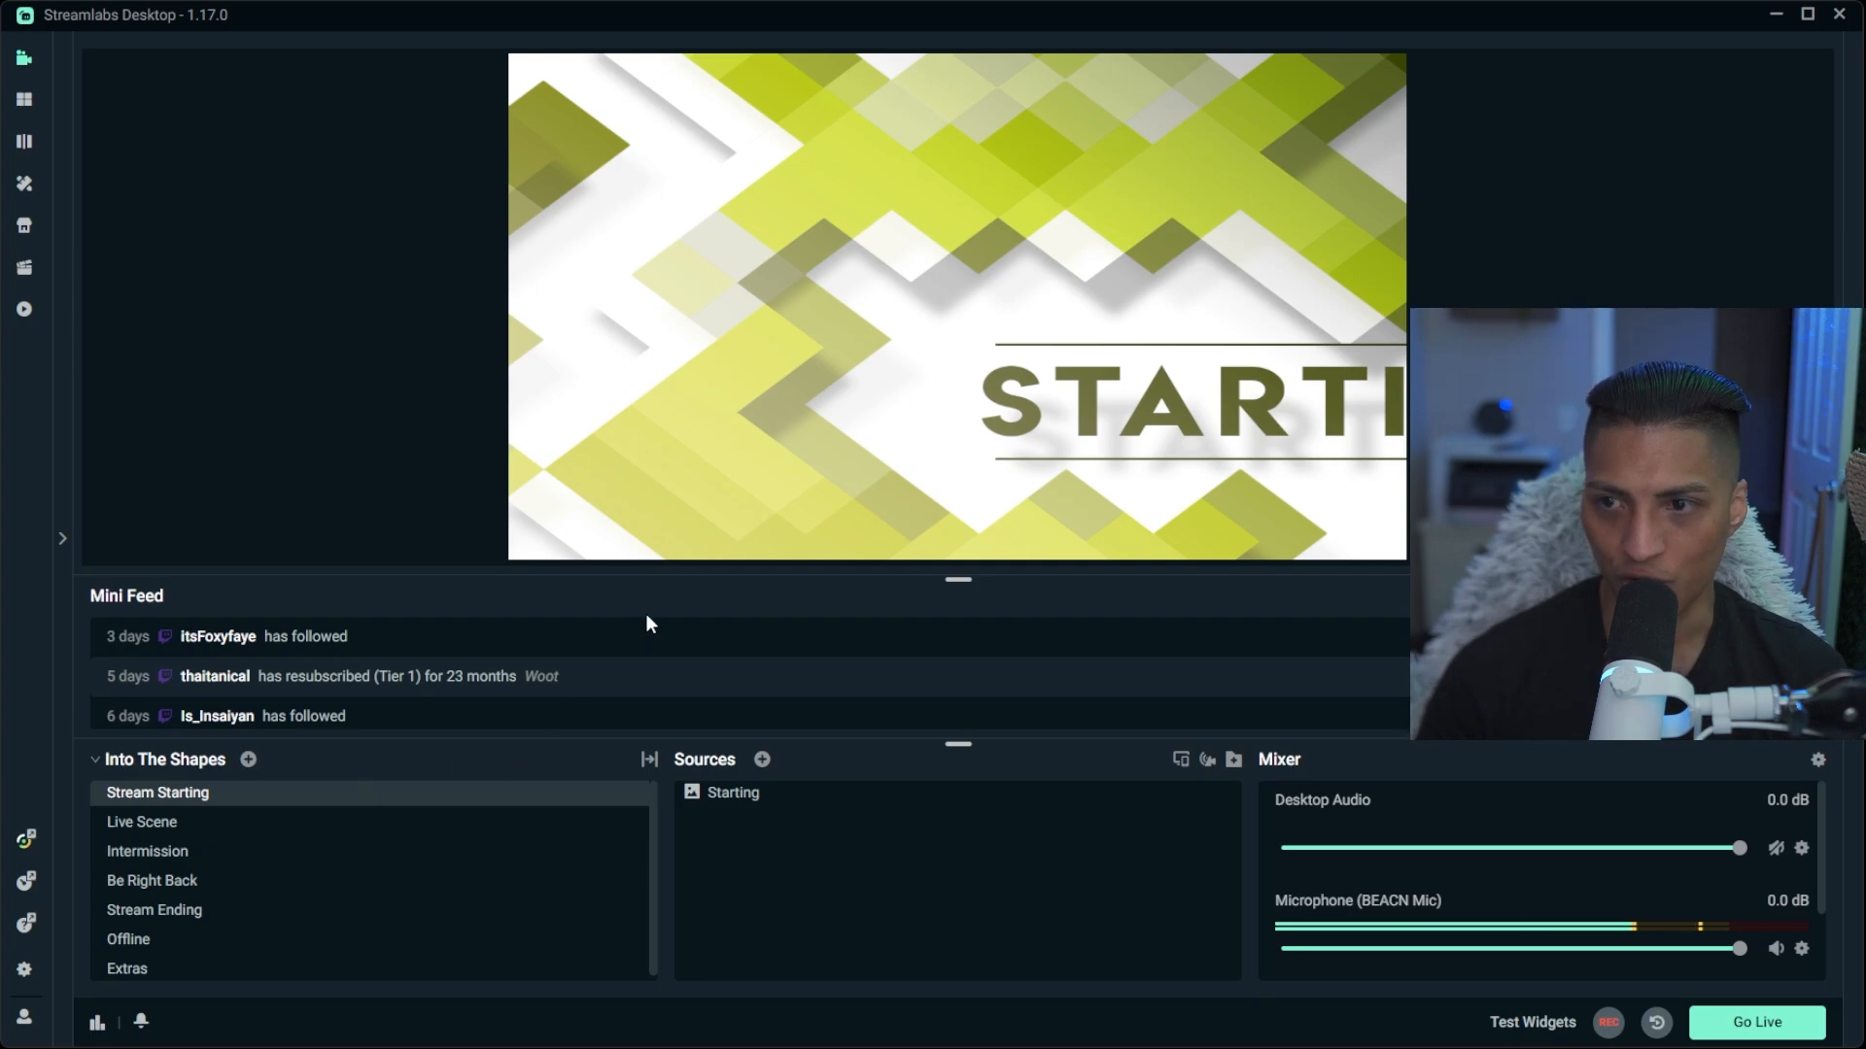
# Open the Stream settings and switch from the linked platform accounts to streaming to a custom ingest.
pyautogui.click(24, 971)
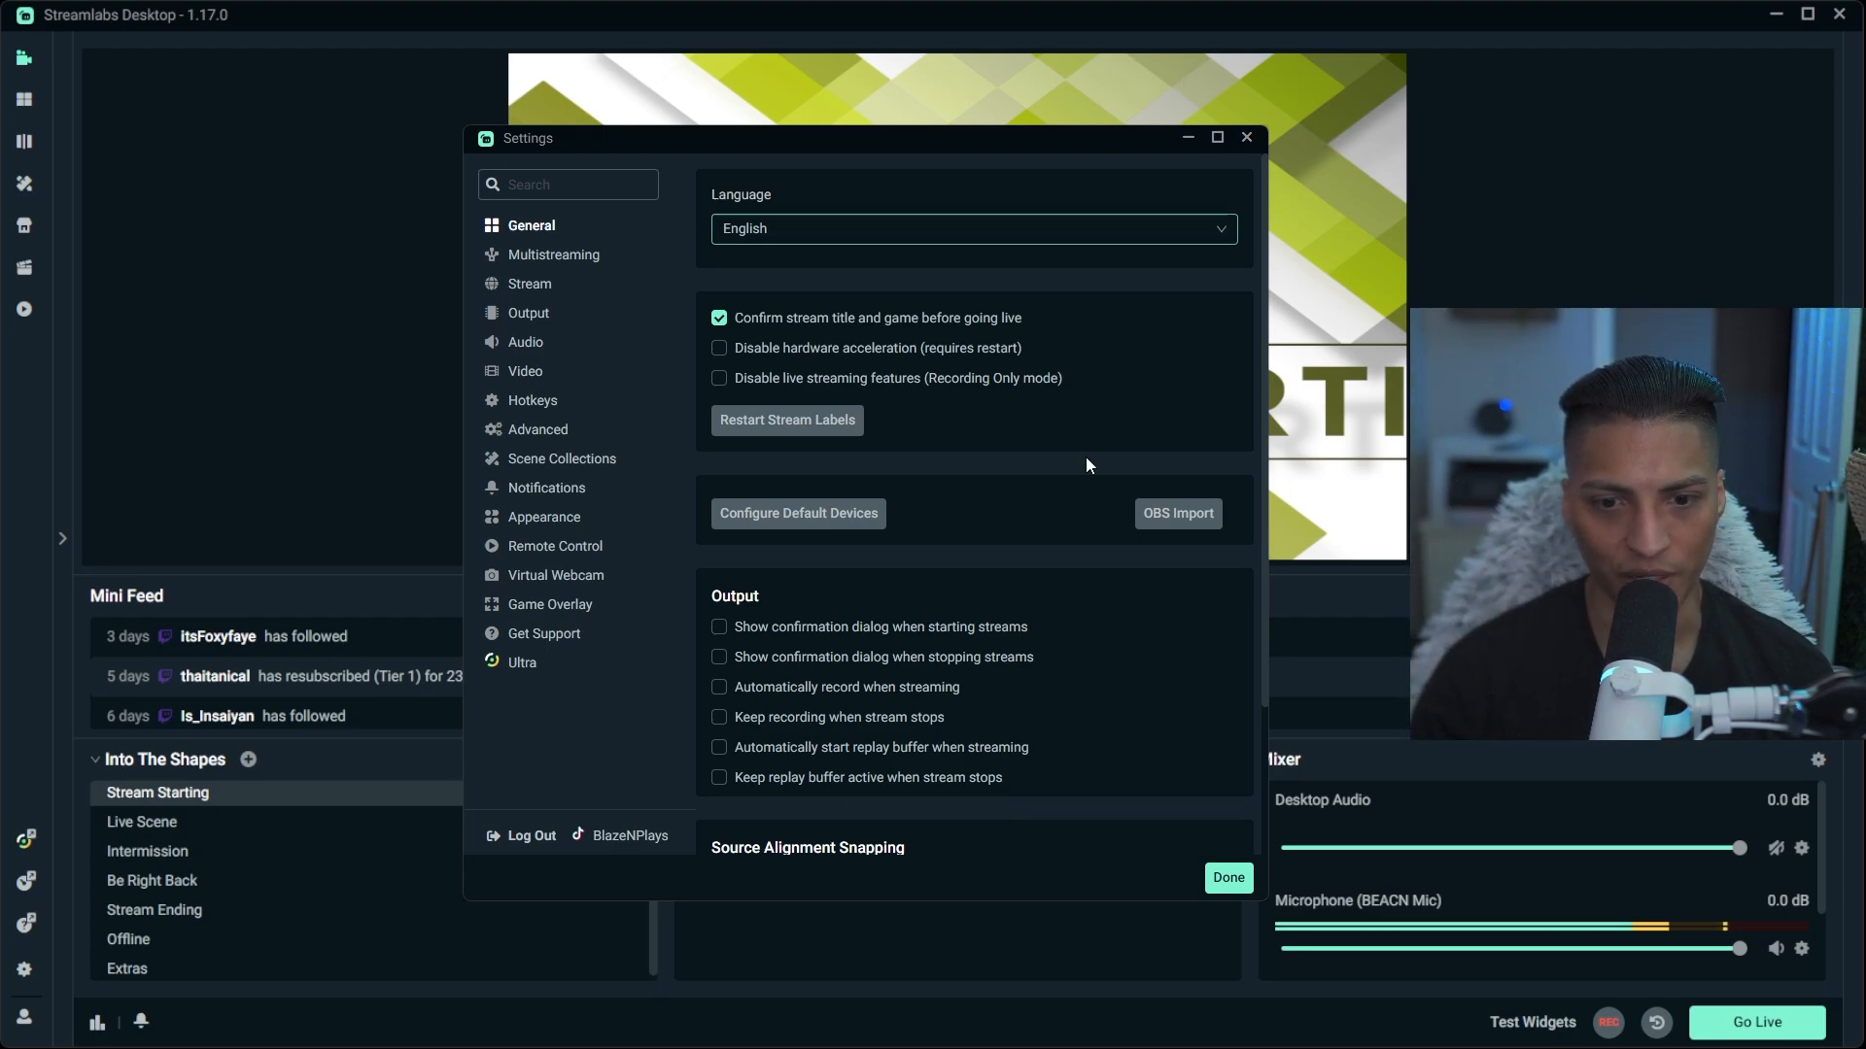
pyautogui.scroll(-2, 1086, 456)
pyautogui.click(549, 290)
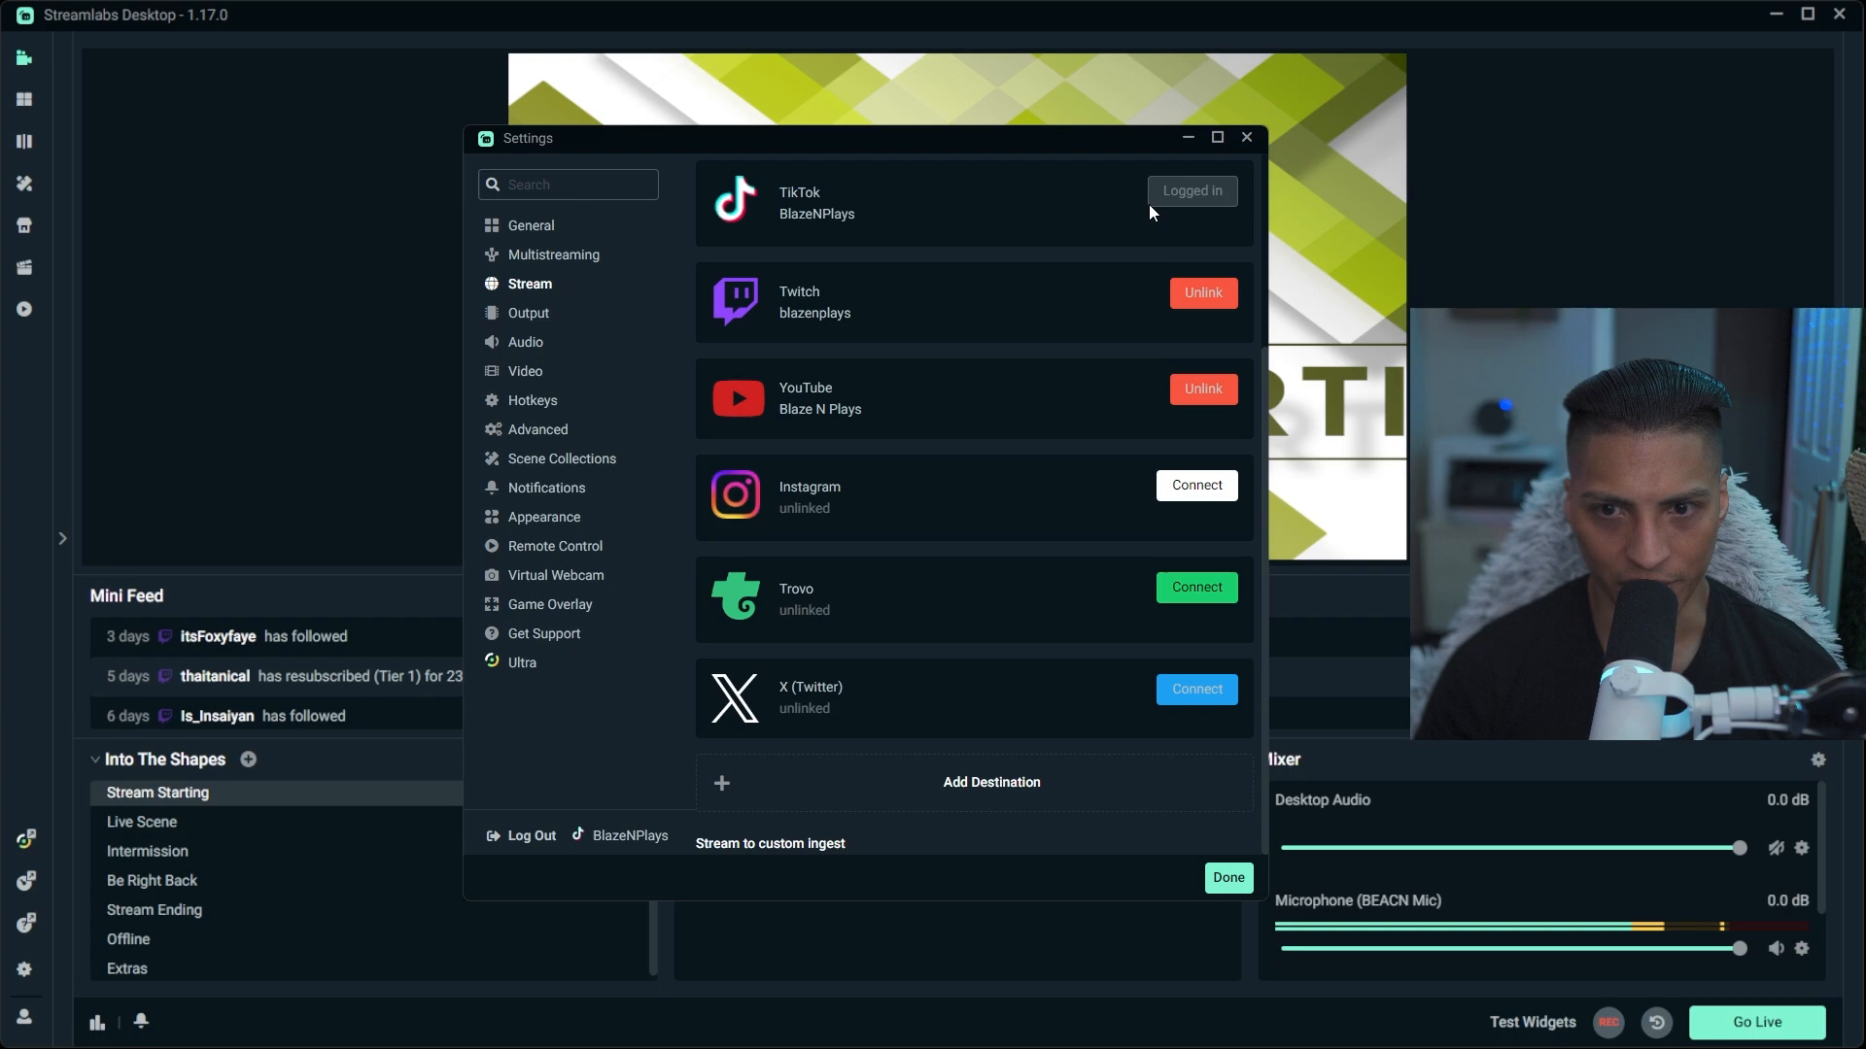
pyautogui.moveTo(1181, 200)
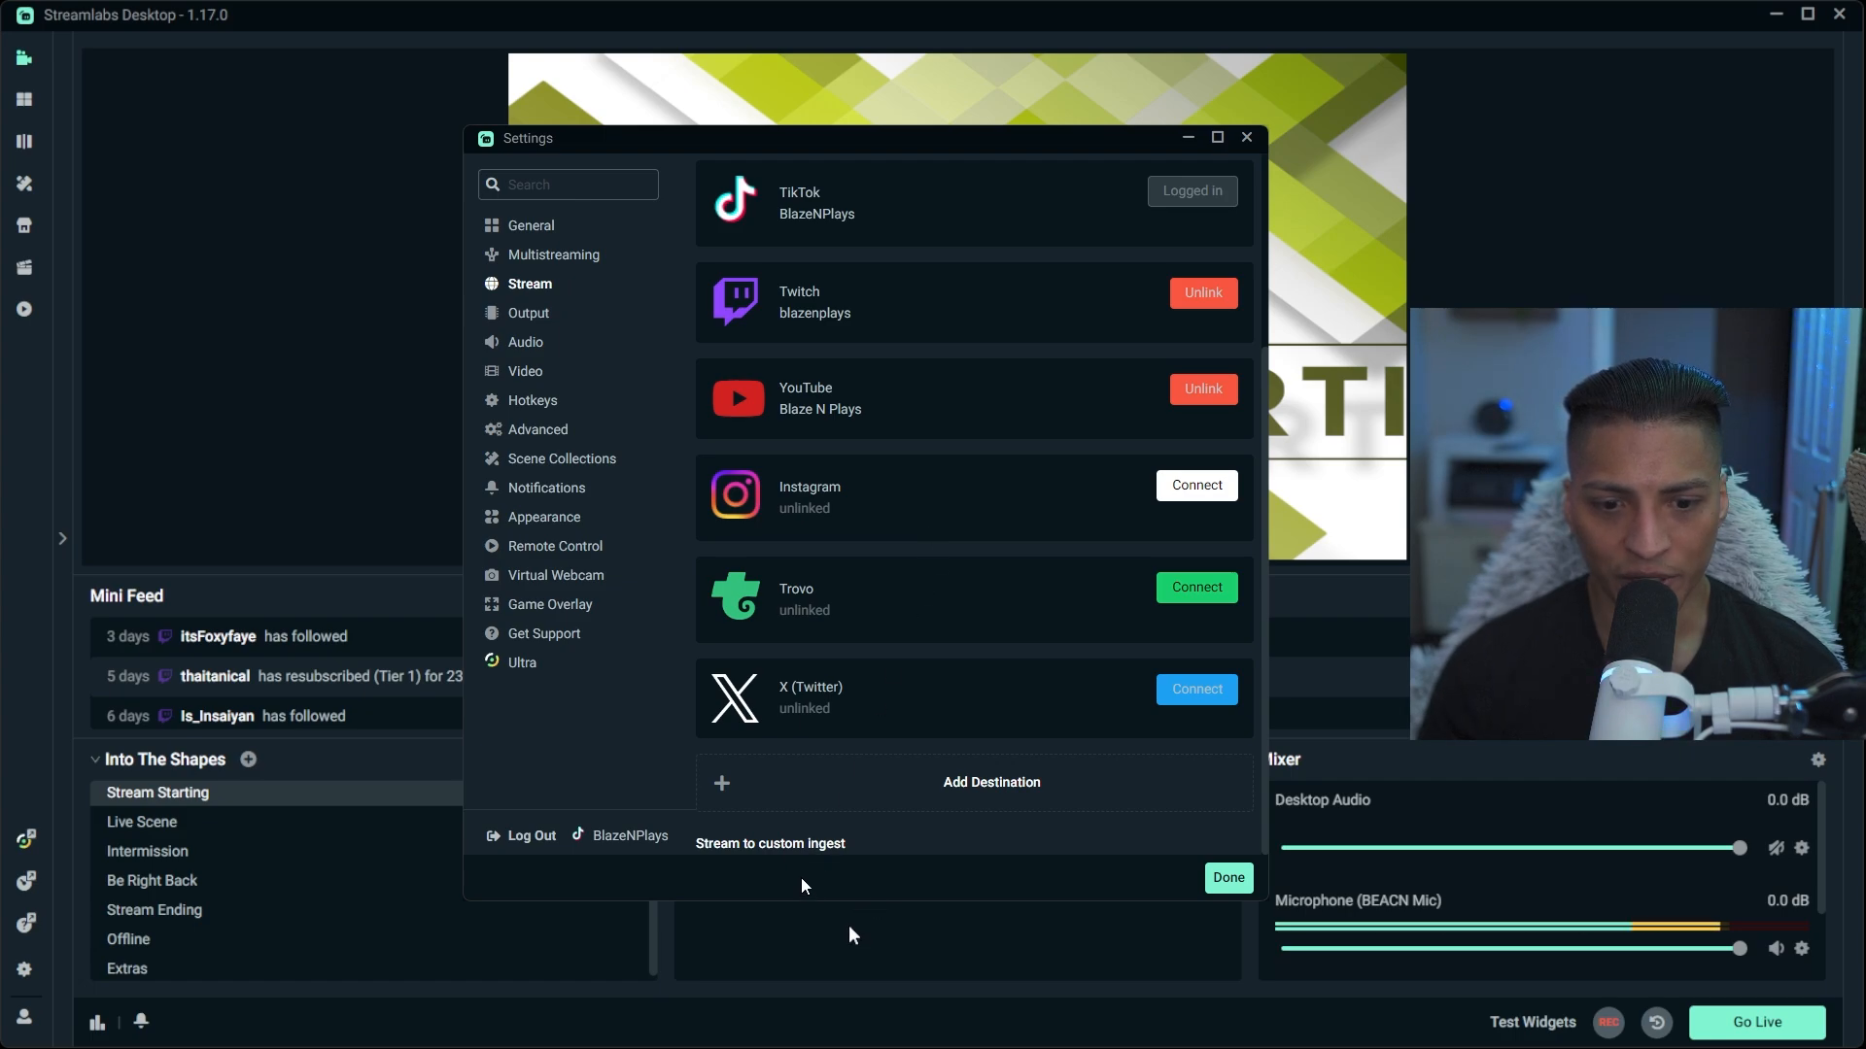
pyautogui.click(798, 845)
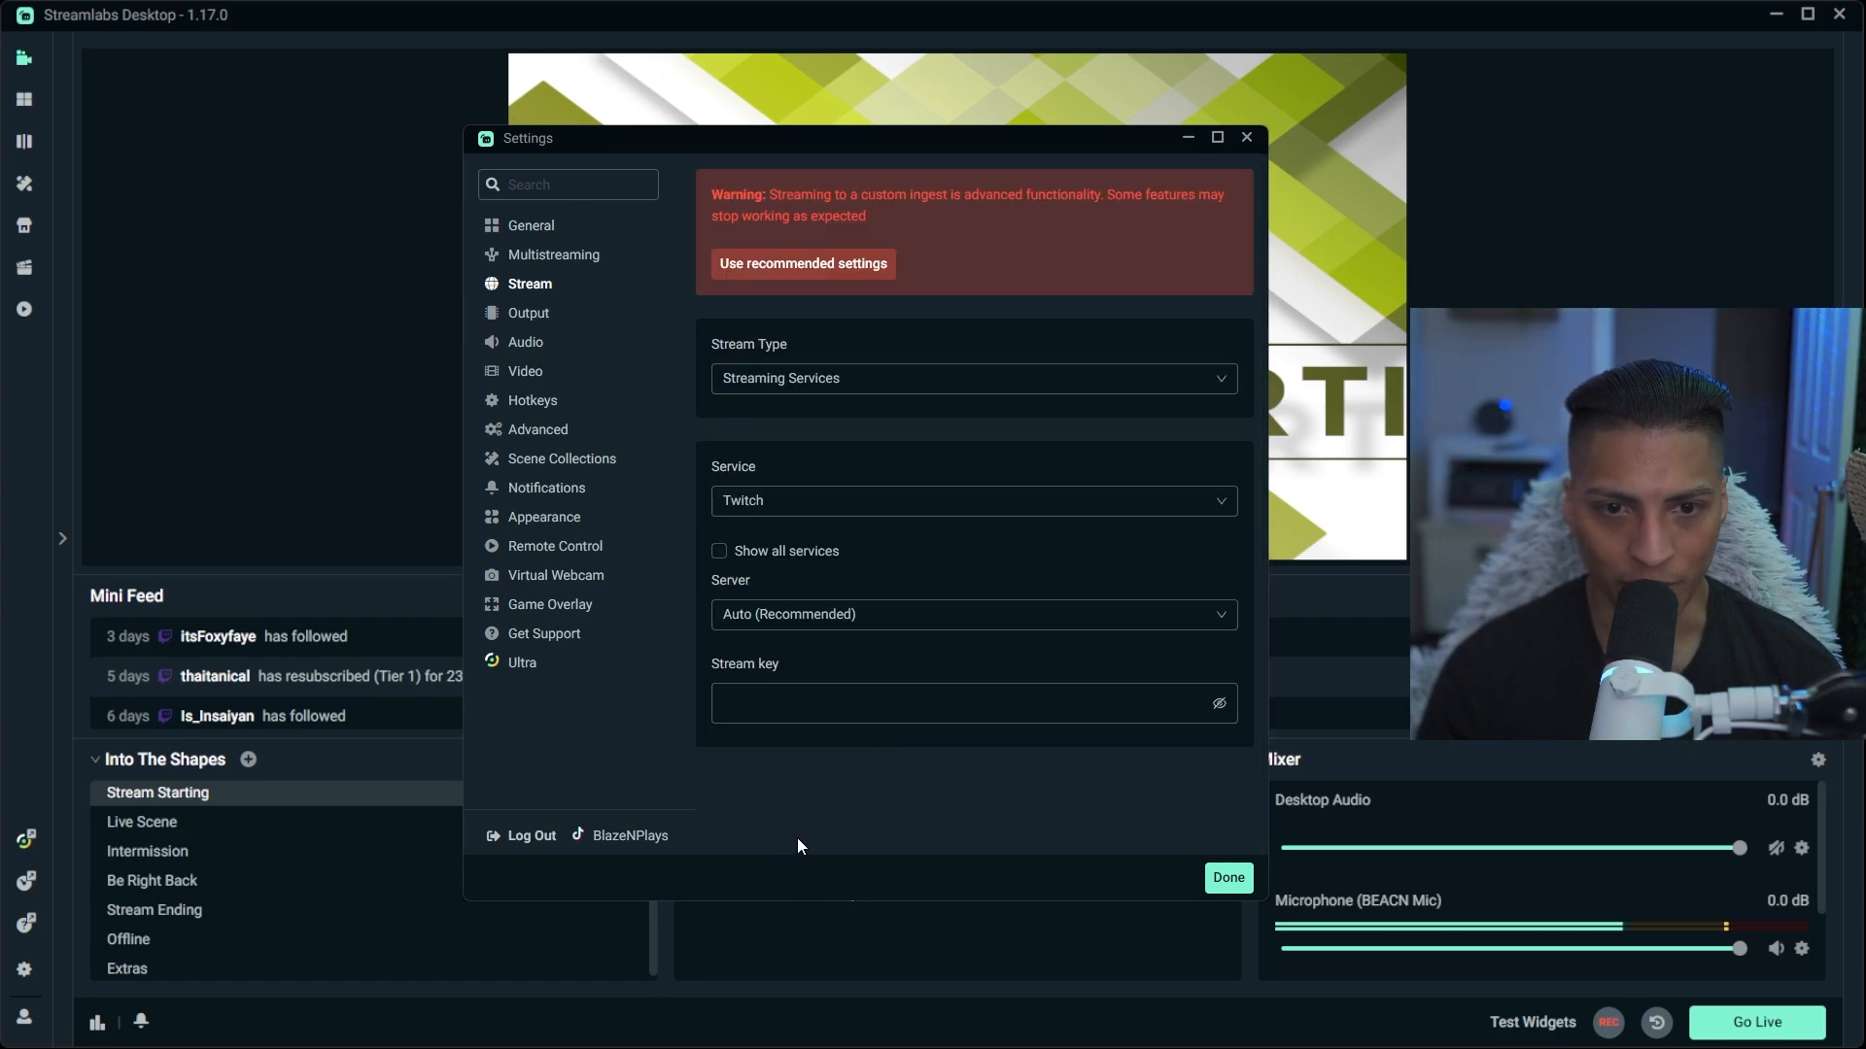
# Select Restream.io as the service and try the Custom Streaming Server stream type, checking its URL and stream key fields.
pyautogui.click(913, 509)
pyautogui.click(914, 637)
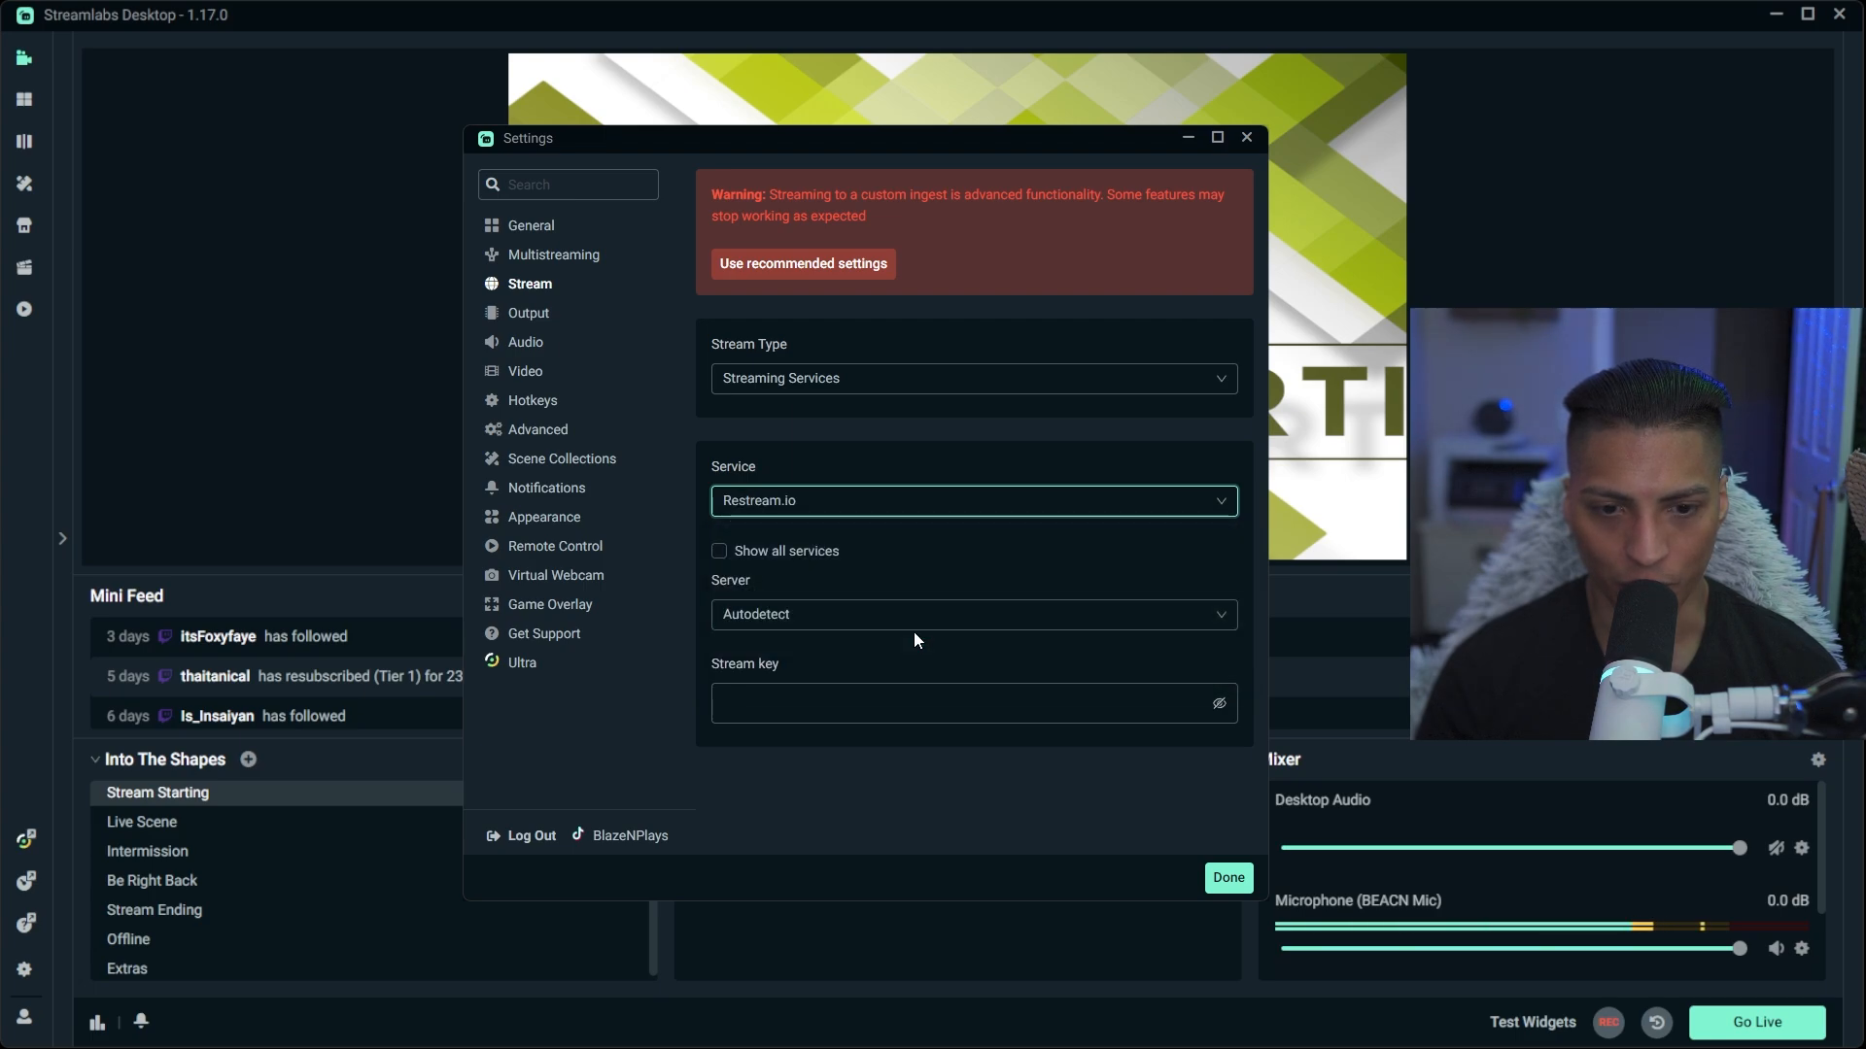
pyautogui.click(818, 387)
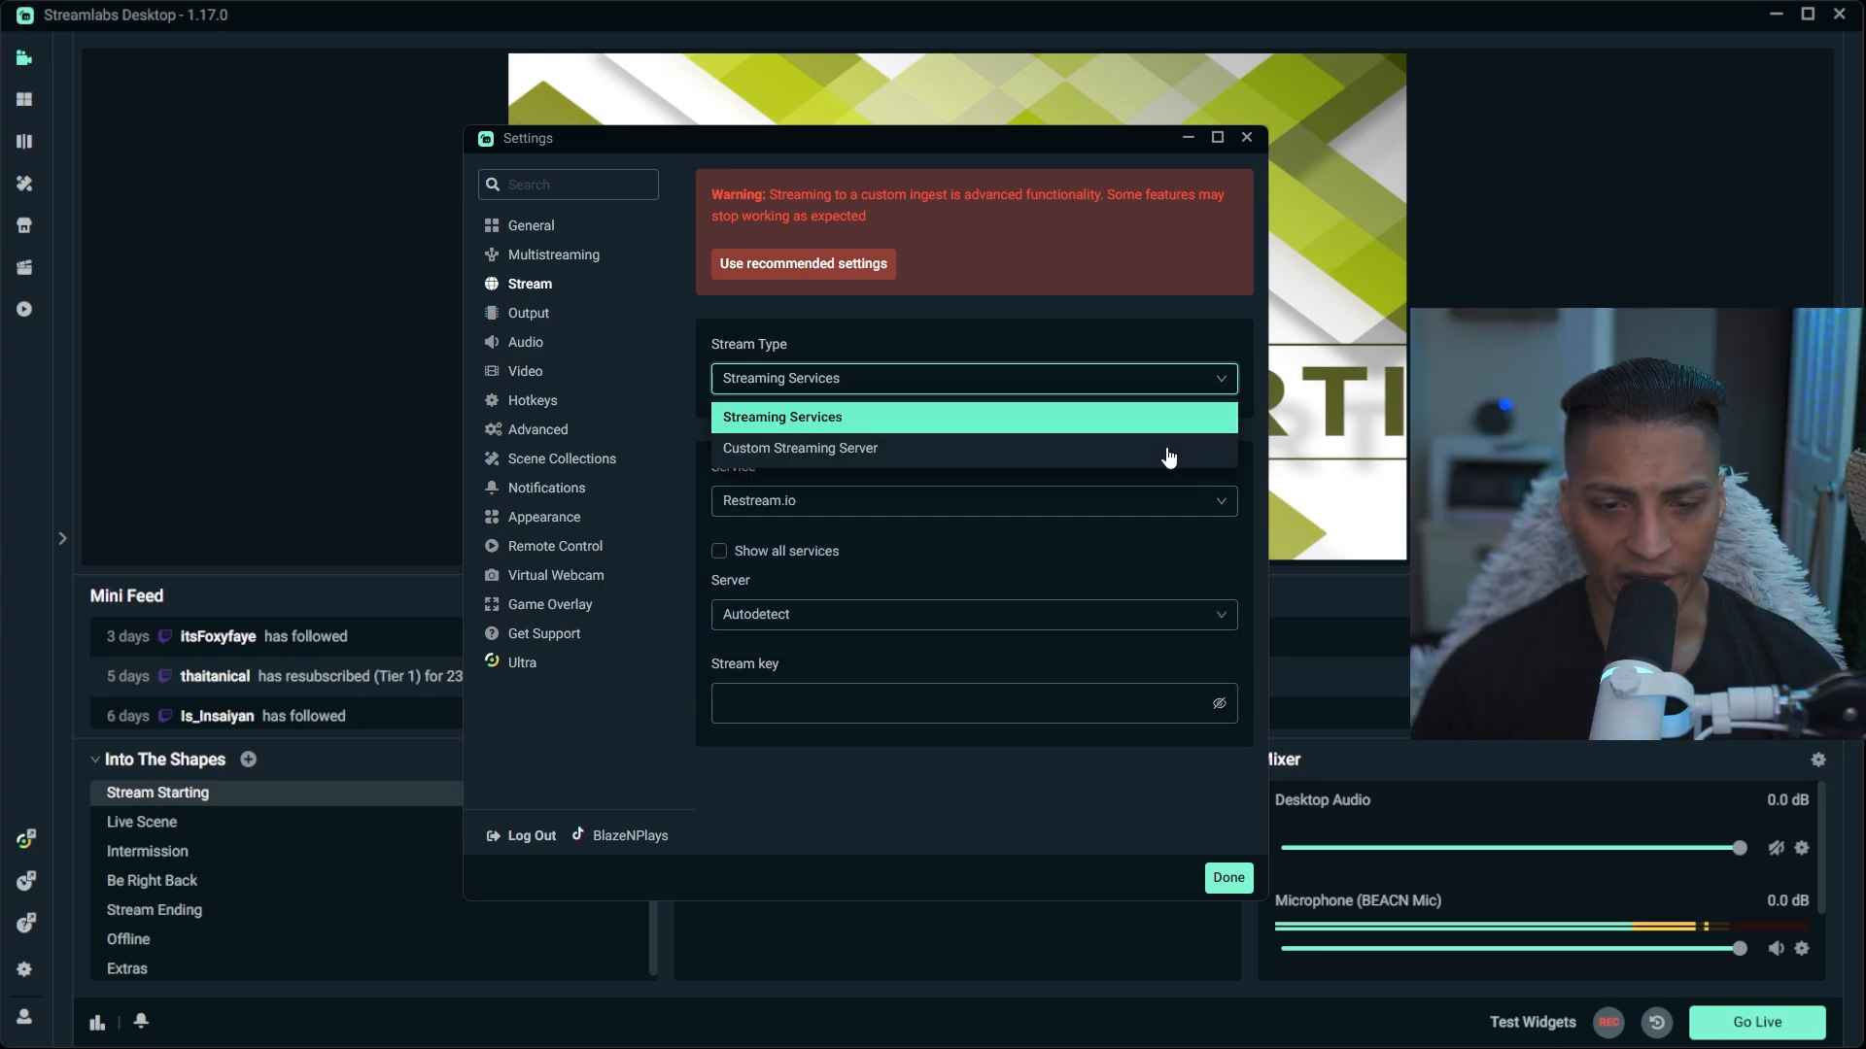
pyautogui.click(913, 449)
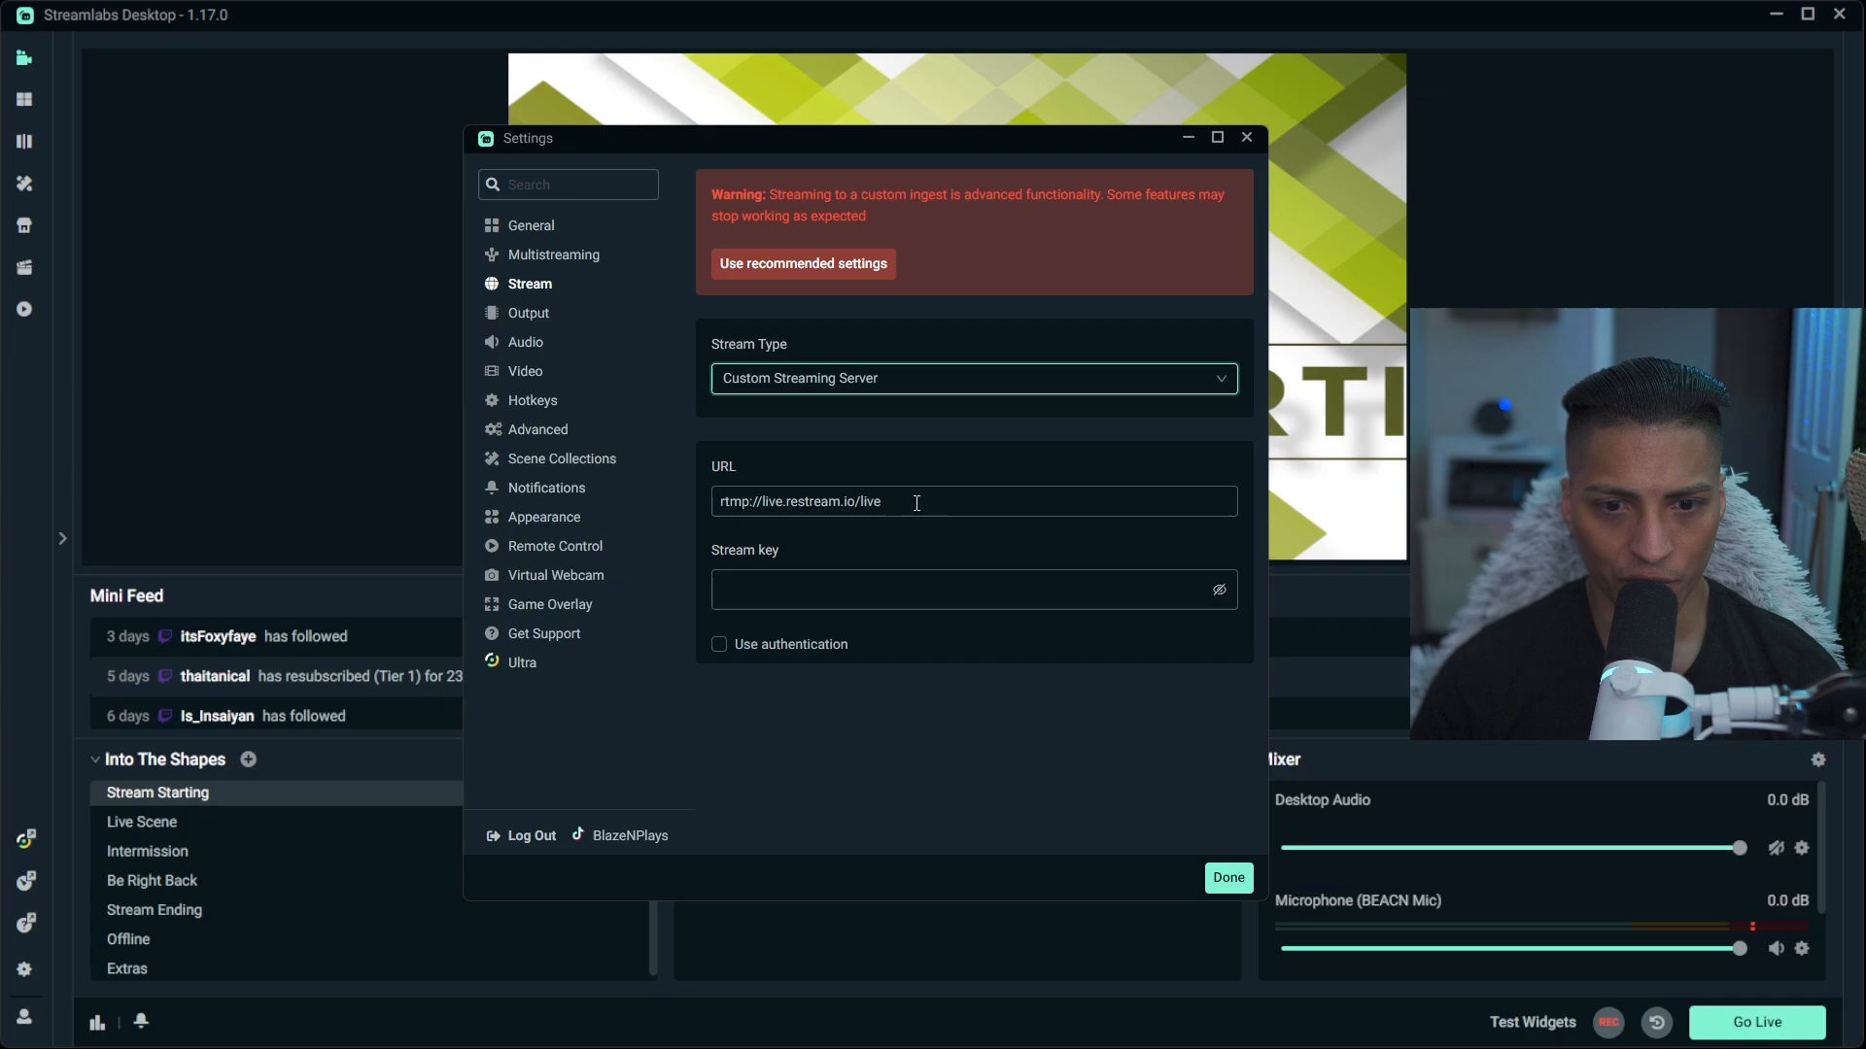
pyautogui.moveTo(931, 504); pyautogui.dragTo(701, 500)
pyautogui.click(949, 514)
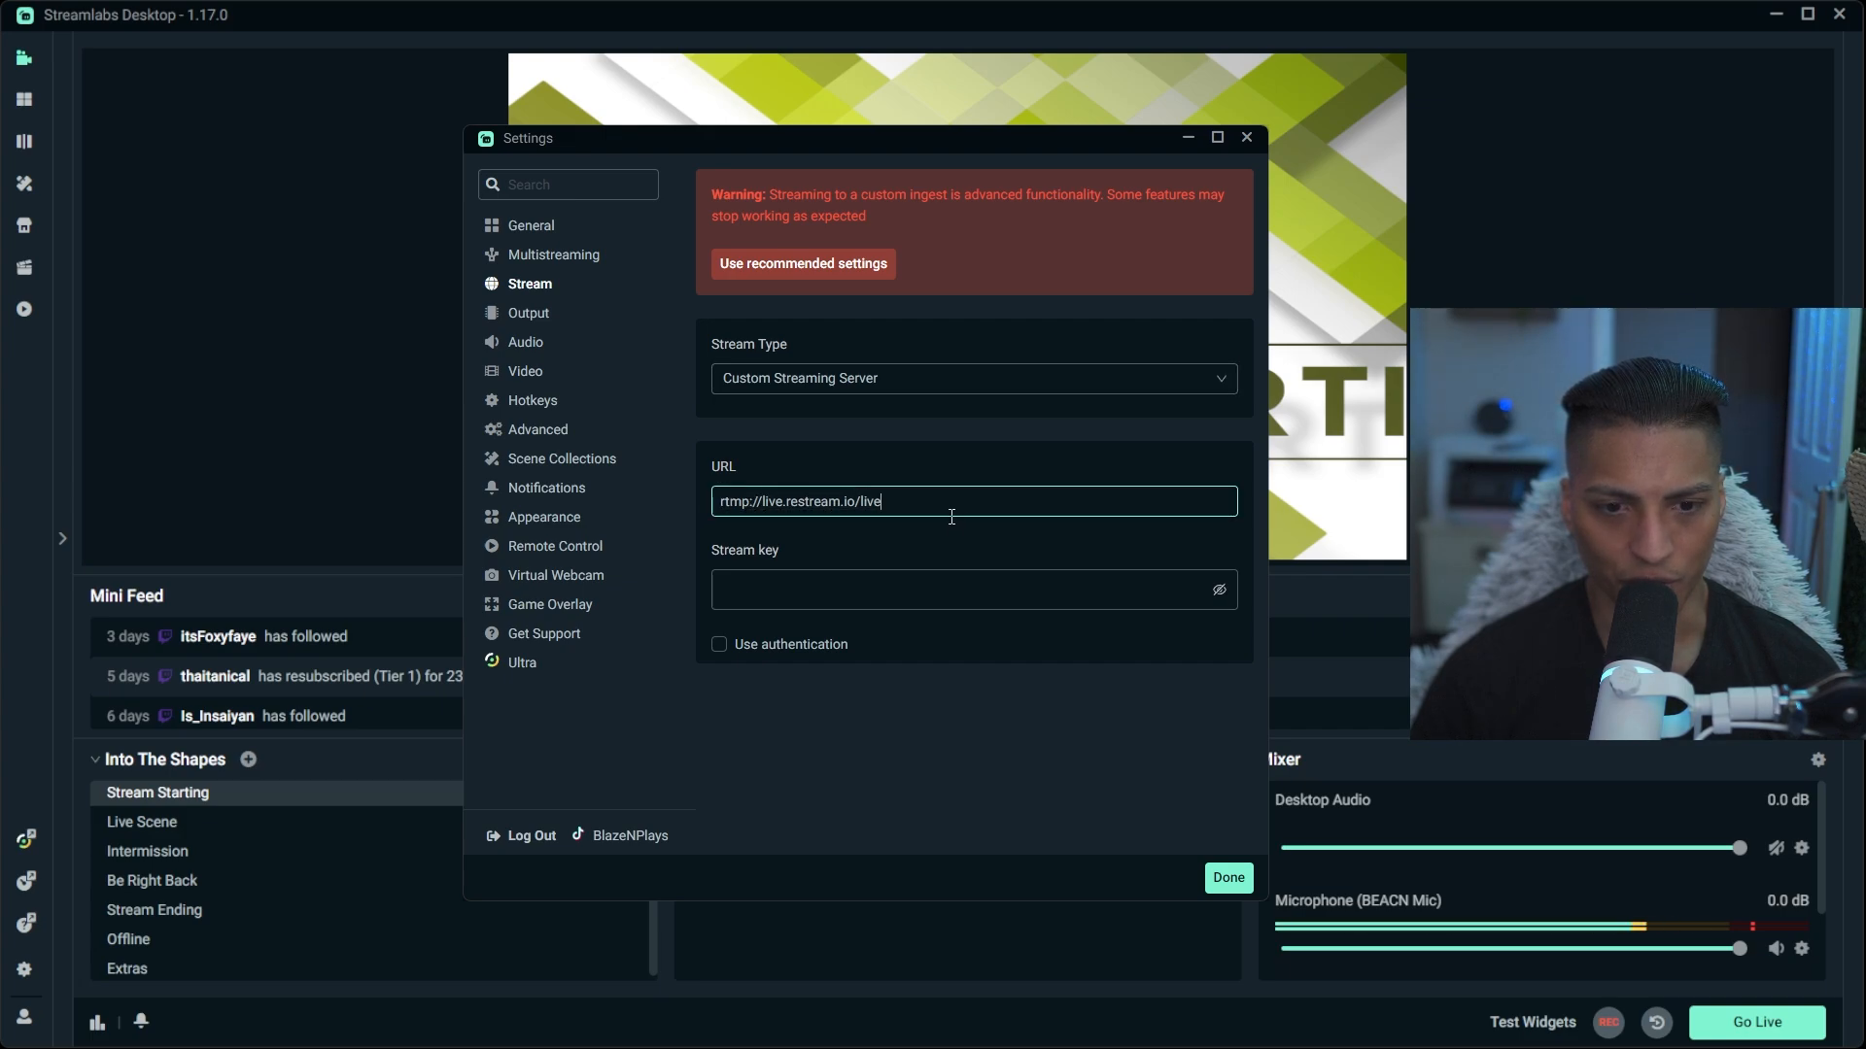
pyautogui.click(974, 589)
pyautogui.click(997, 429)
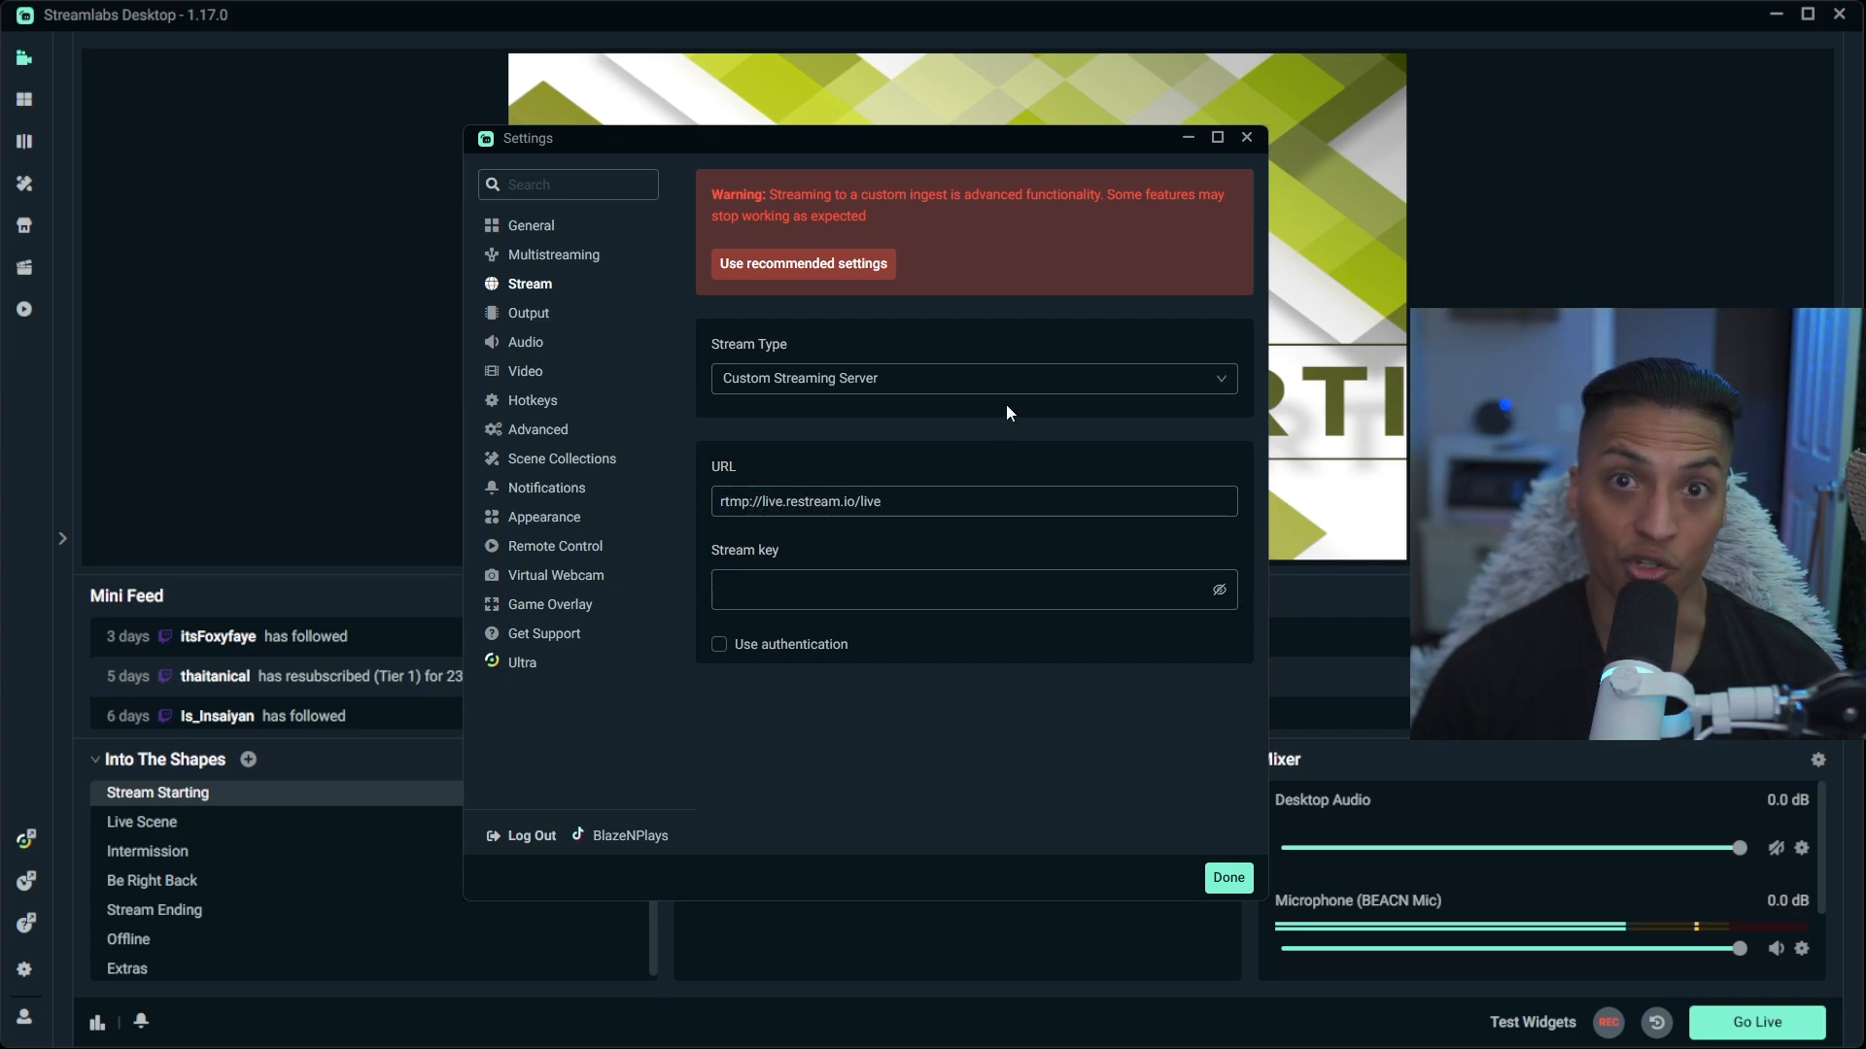
# Set the stream type to Streaming Services with Restream.io as the service, and paste the stream key.
pyautogui.click(1010, 381)
pyautogui.click(1003, 412)
pyautogui.click(967, 501)
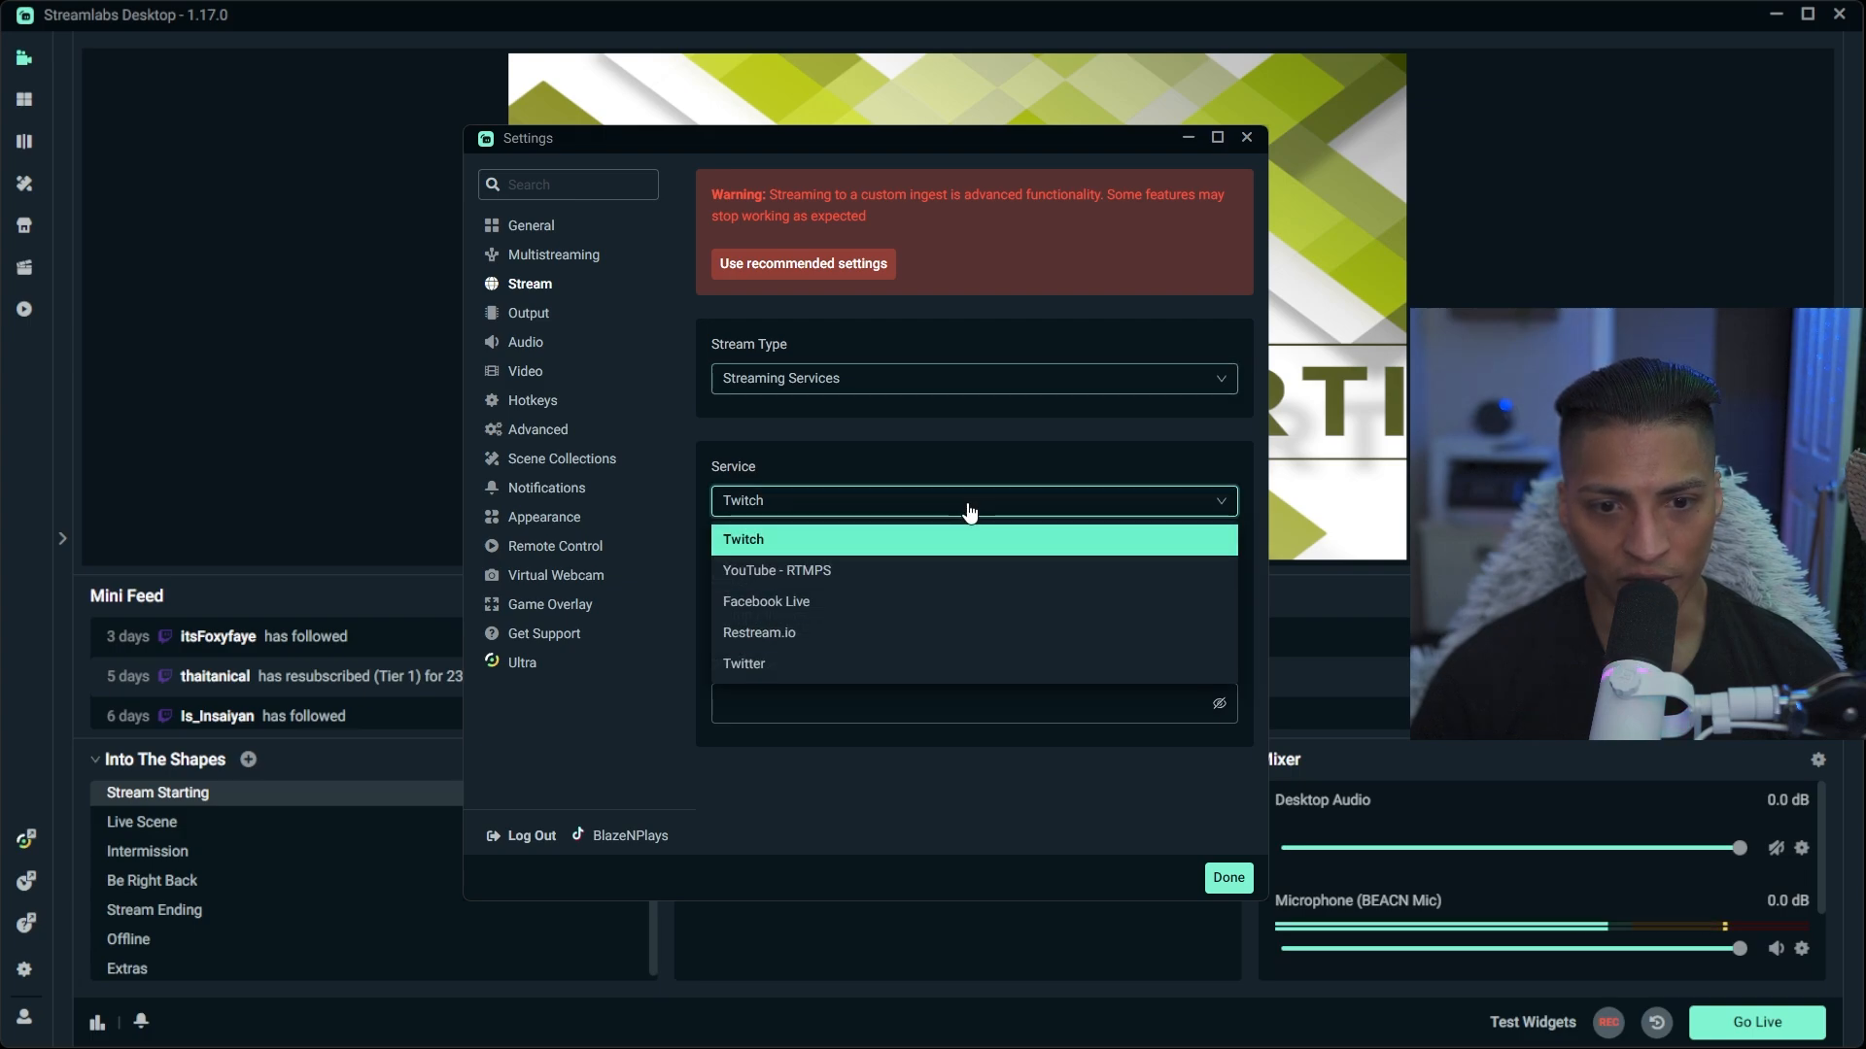
pyautogui.click(842, 634)
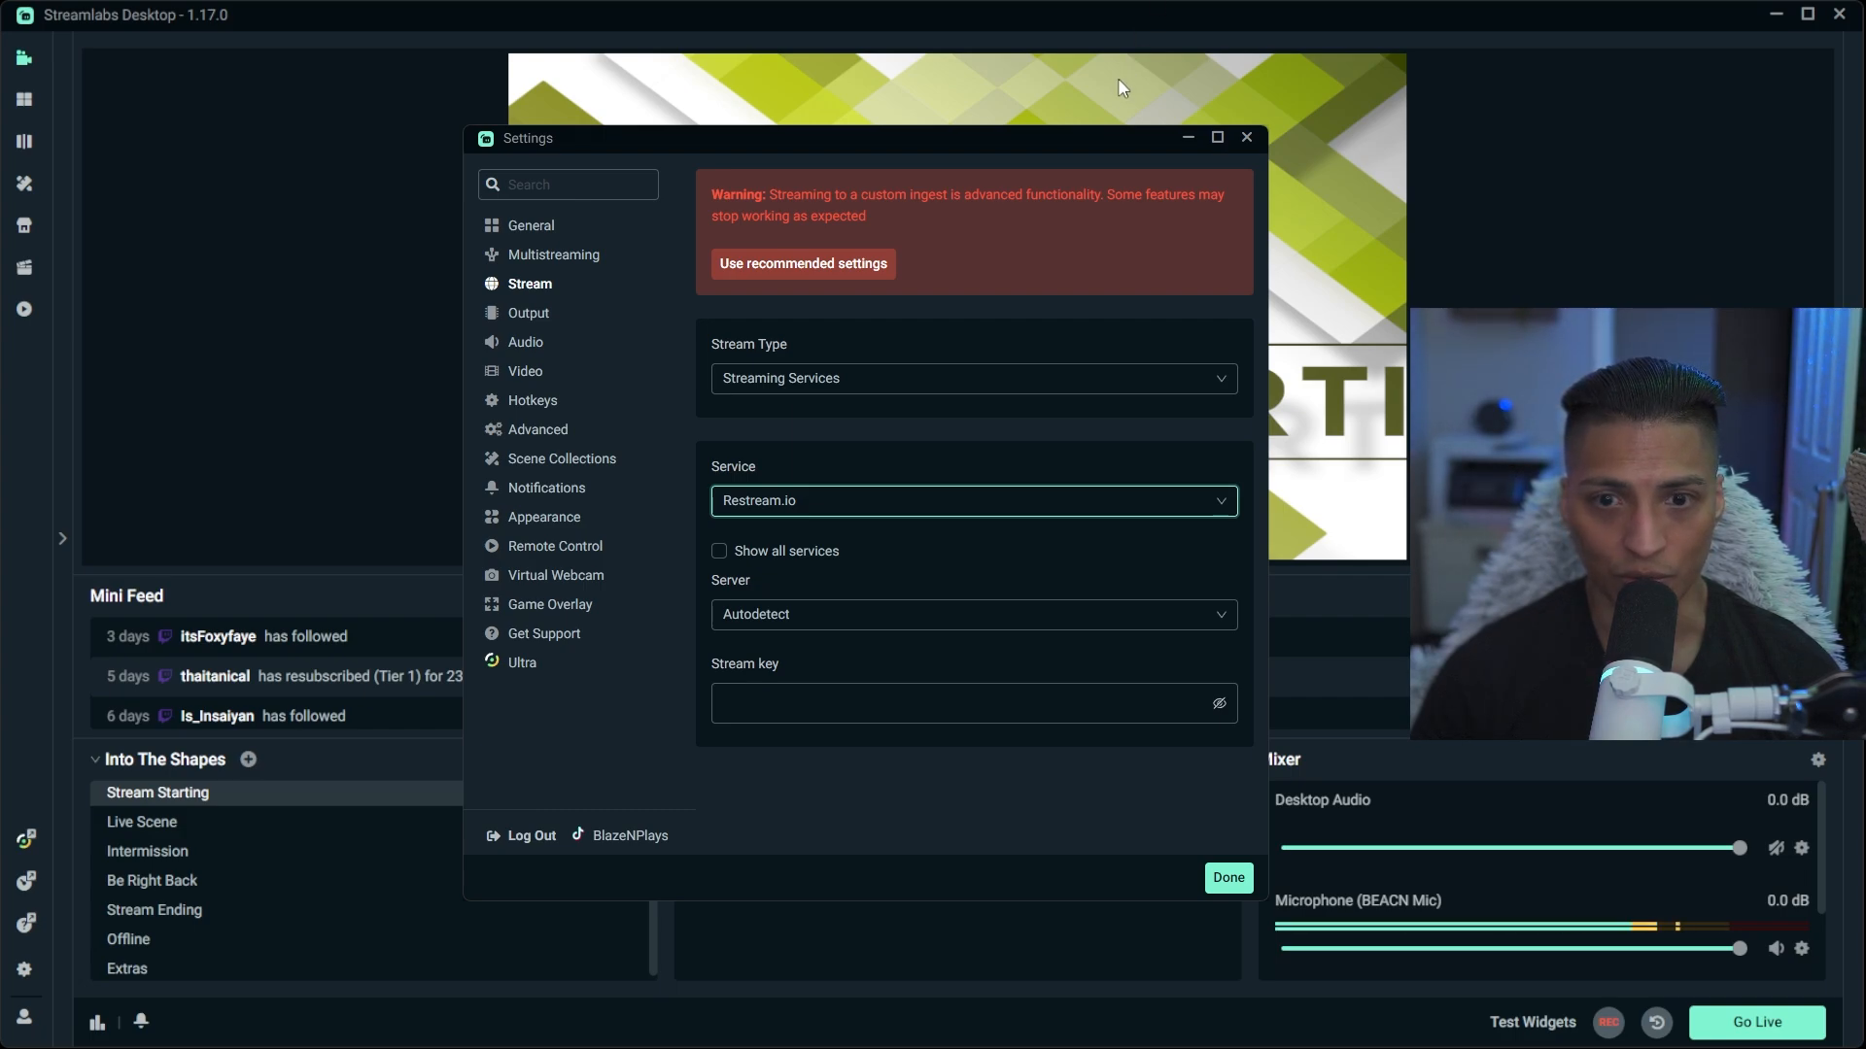
pyautogui.click(915, 703)
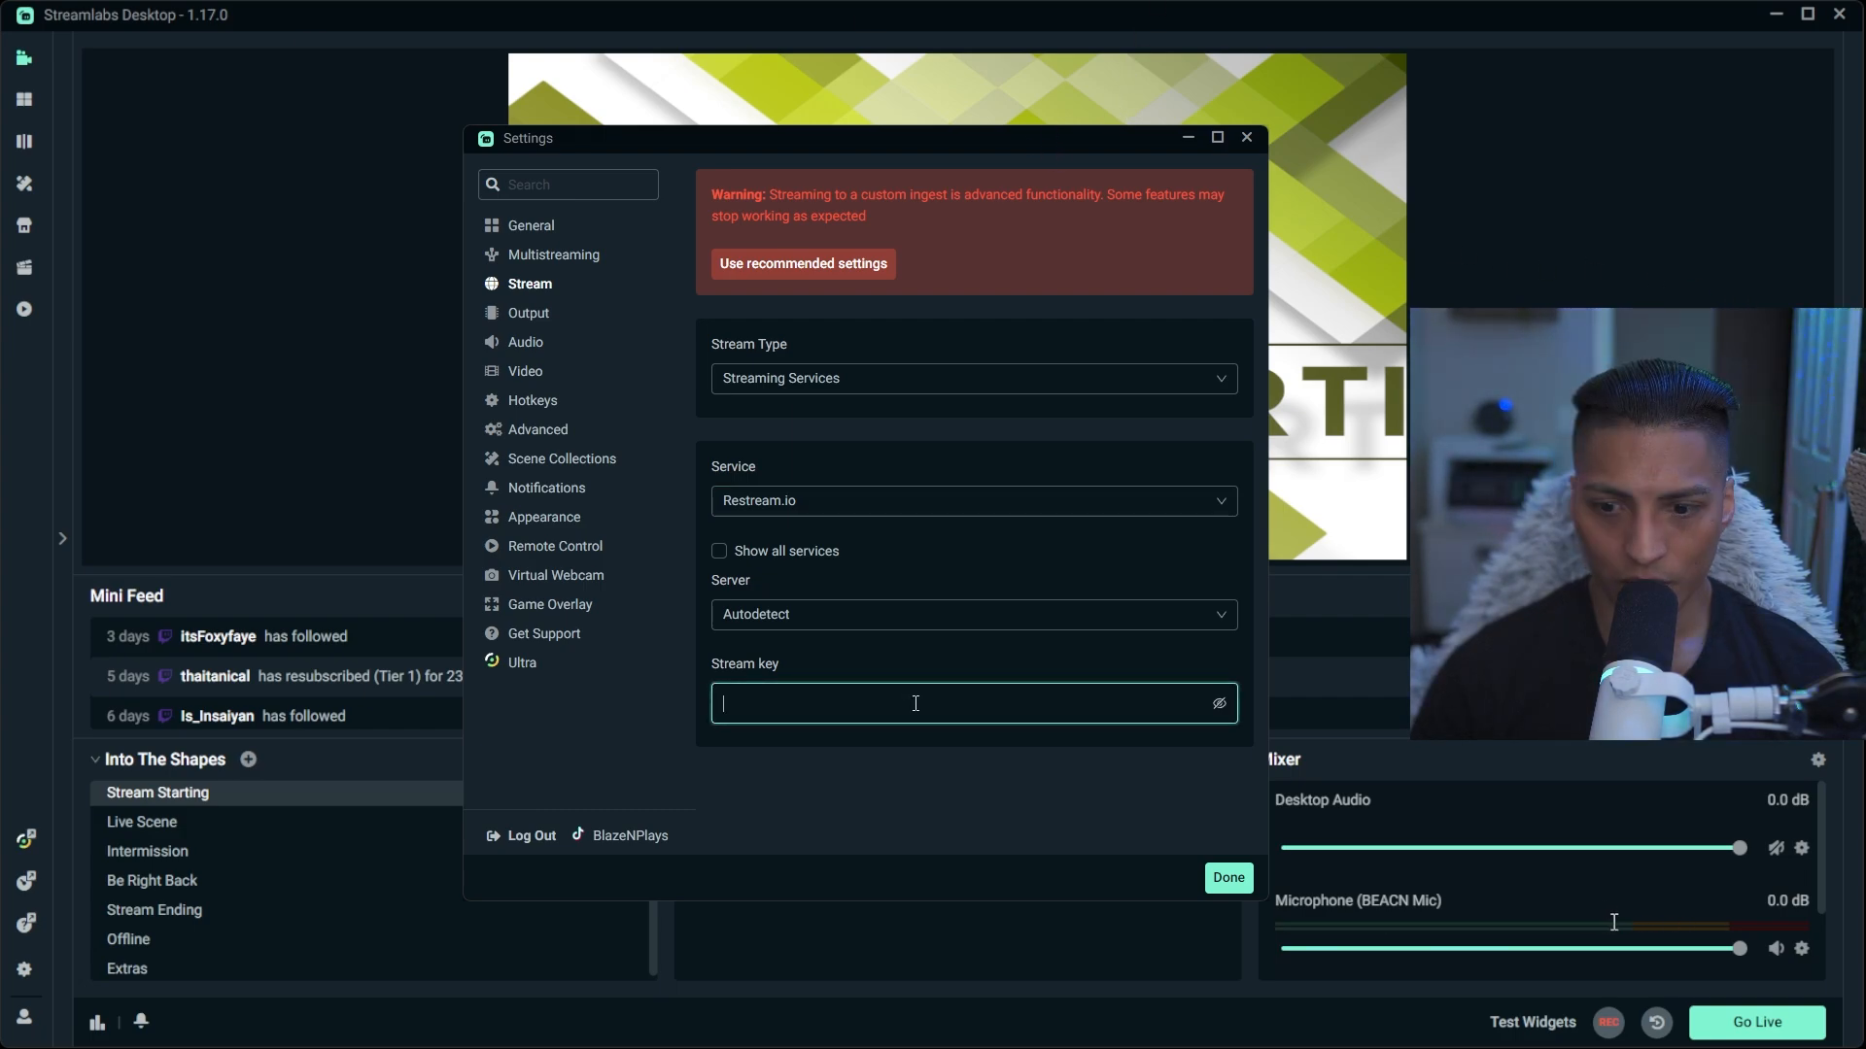
pyautogui.hotkey('ctrl', 'v')
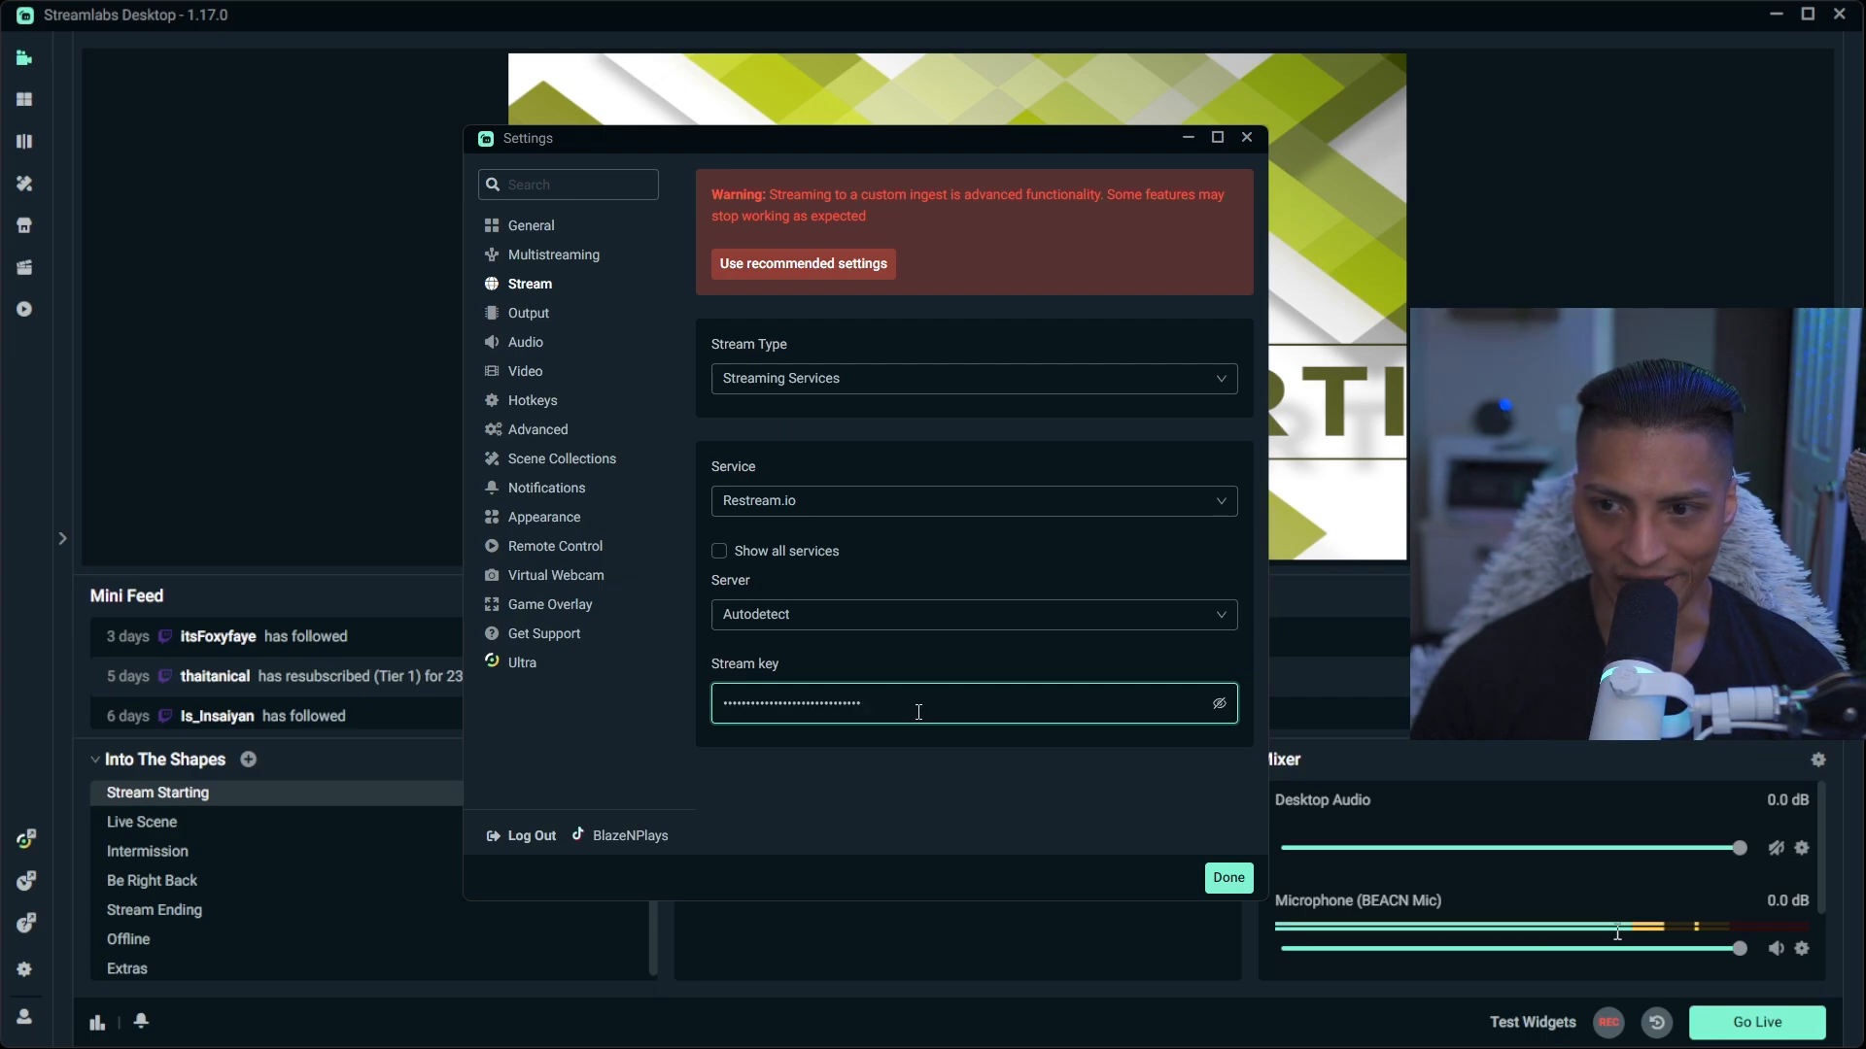
# Review the NVIDIA NVENC OBS Guide's encoder settings alongside the recording and streaming output settings in Streamlabs Desktop.
pyautogui.click(530, 312)
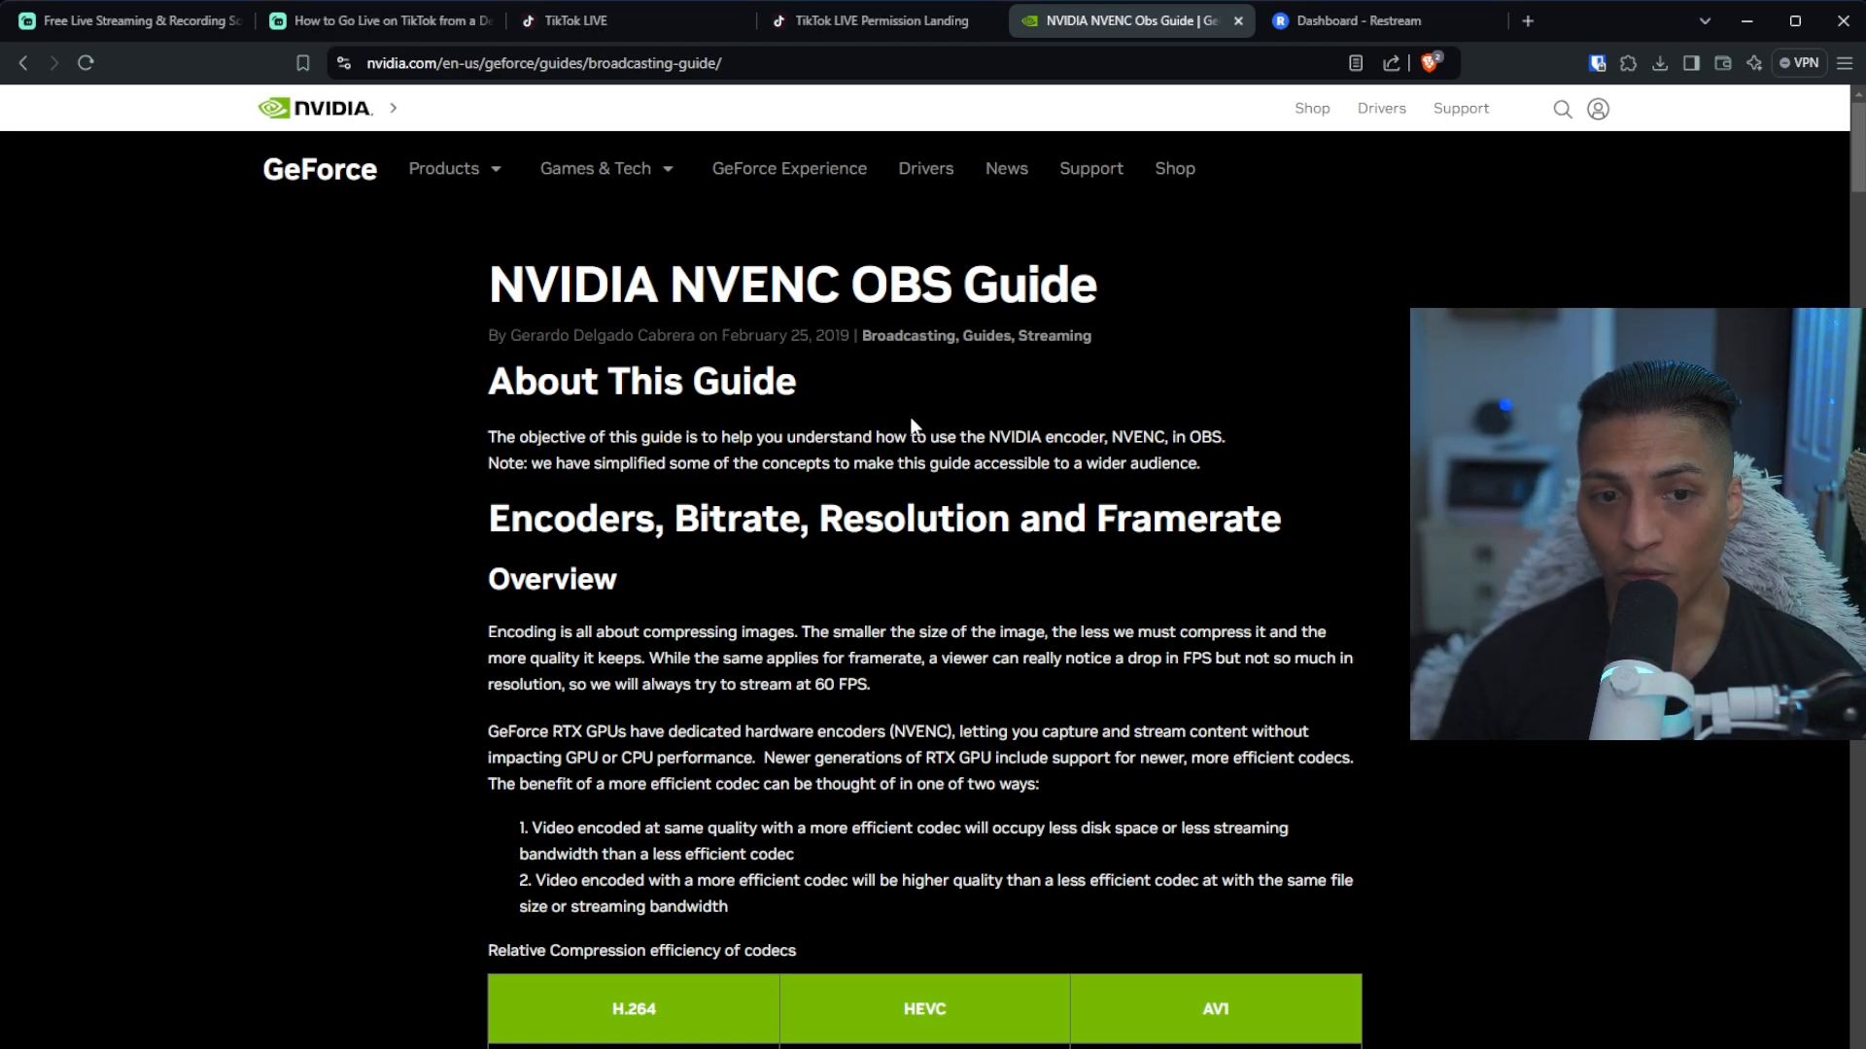
pyautogui.moveTo(1858, 153); pyautogui.dragTo(1858, 270)
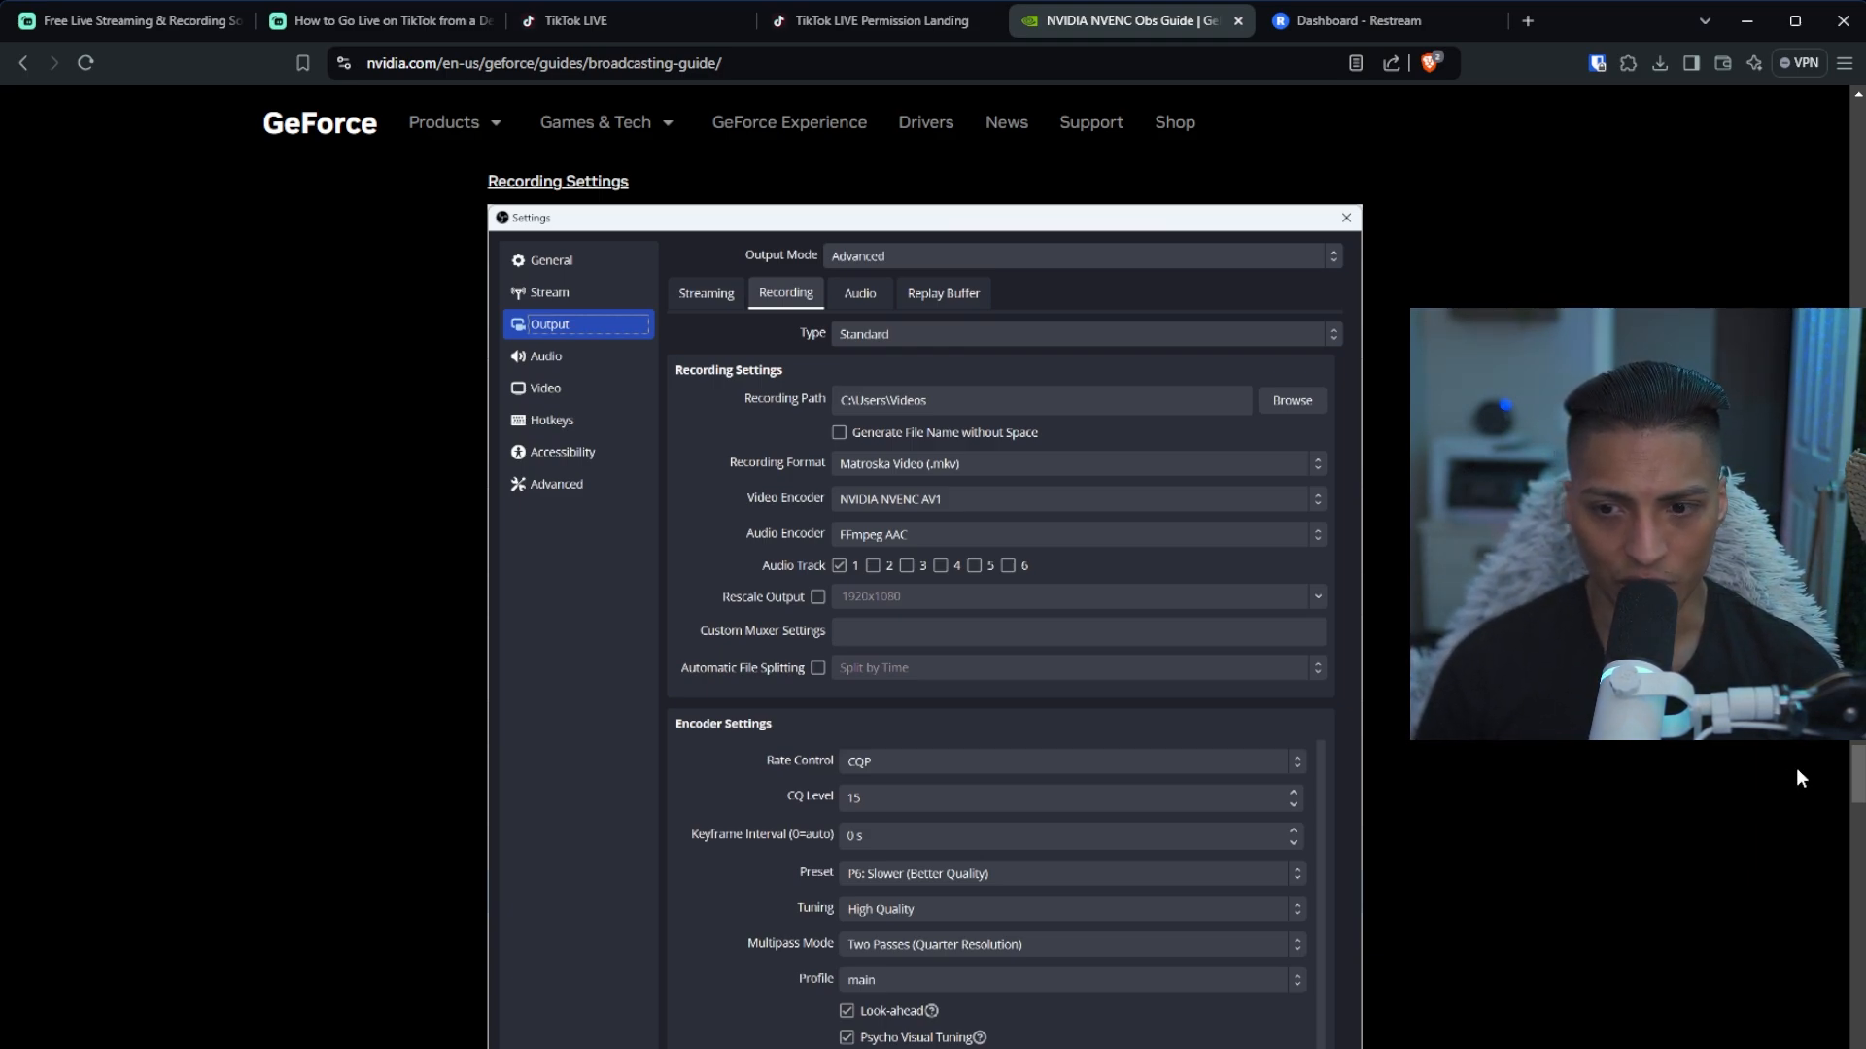
pyautogui.moveTo(1858, 774); pyautogui.dragTo(1858, 811)
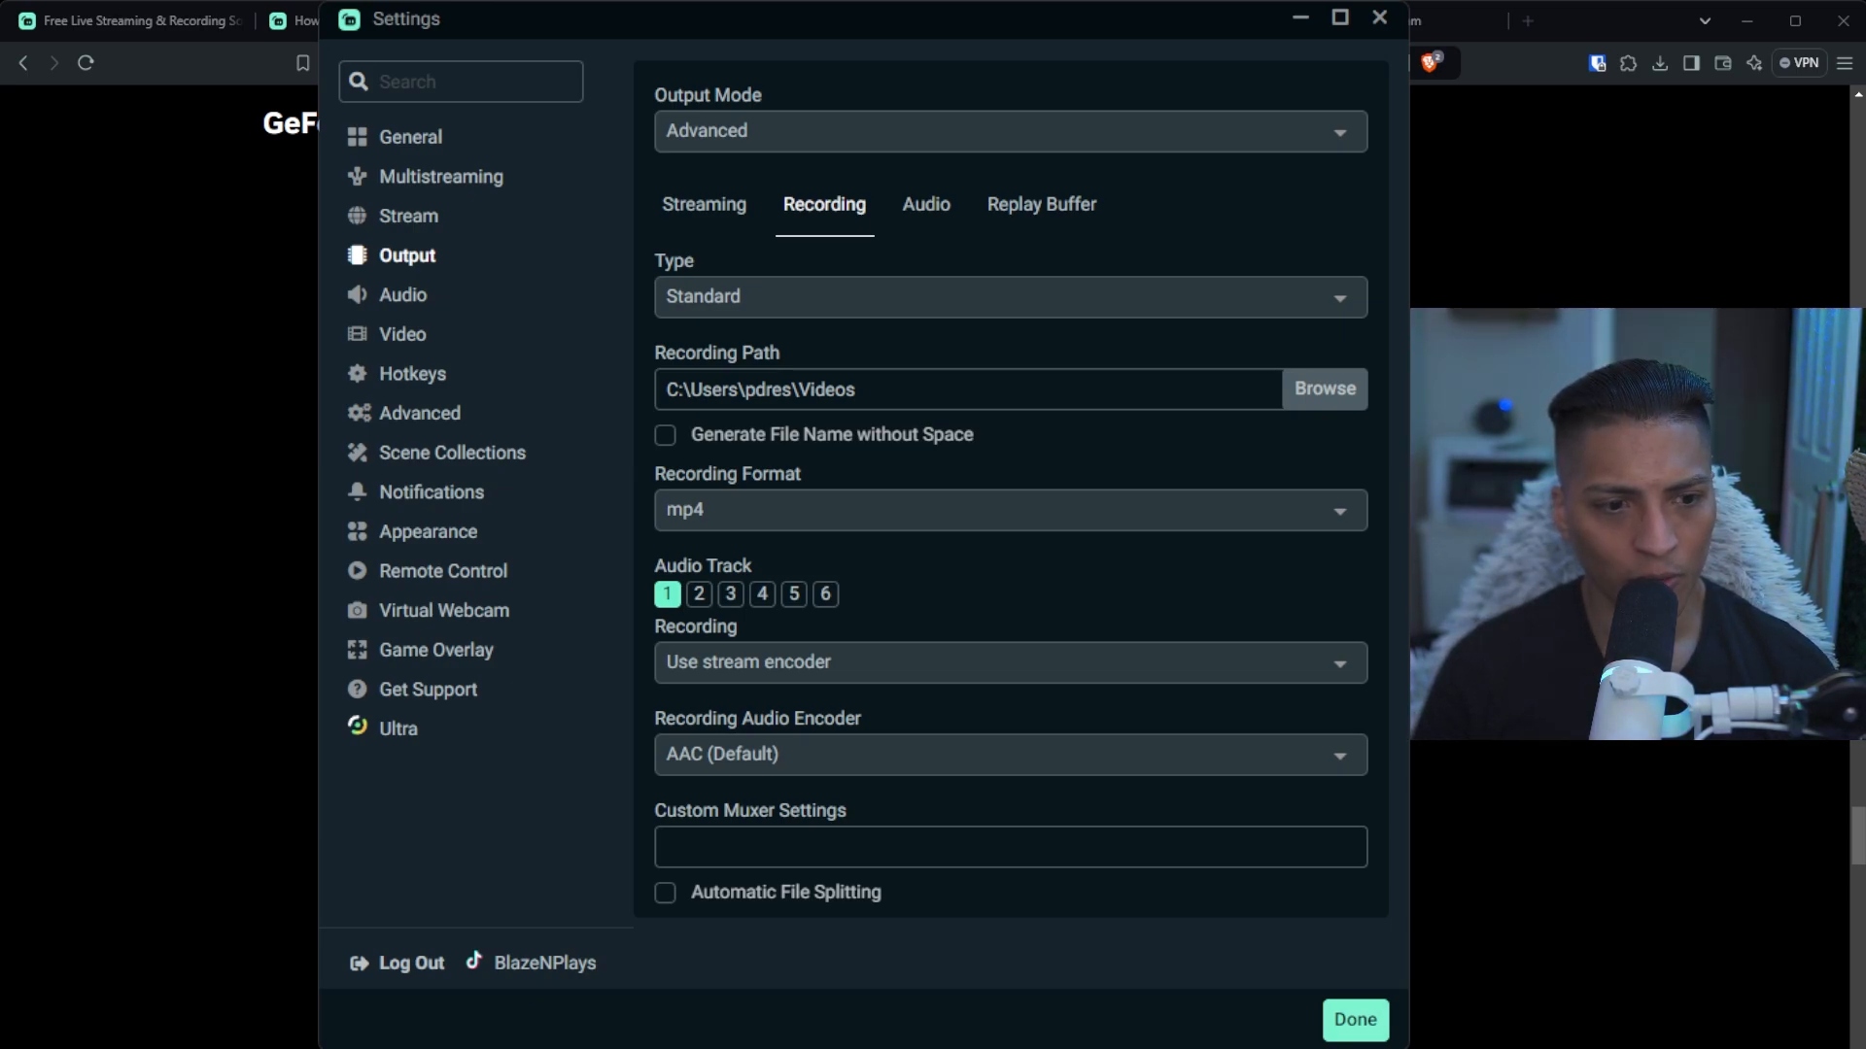
pyautogui.click(692, 222)
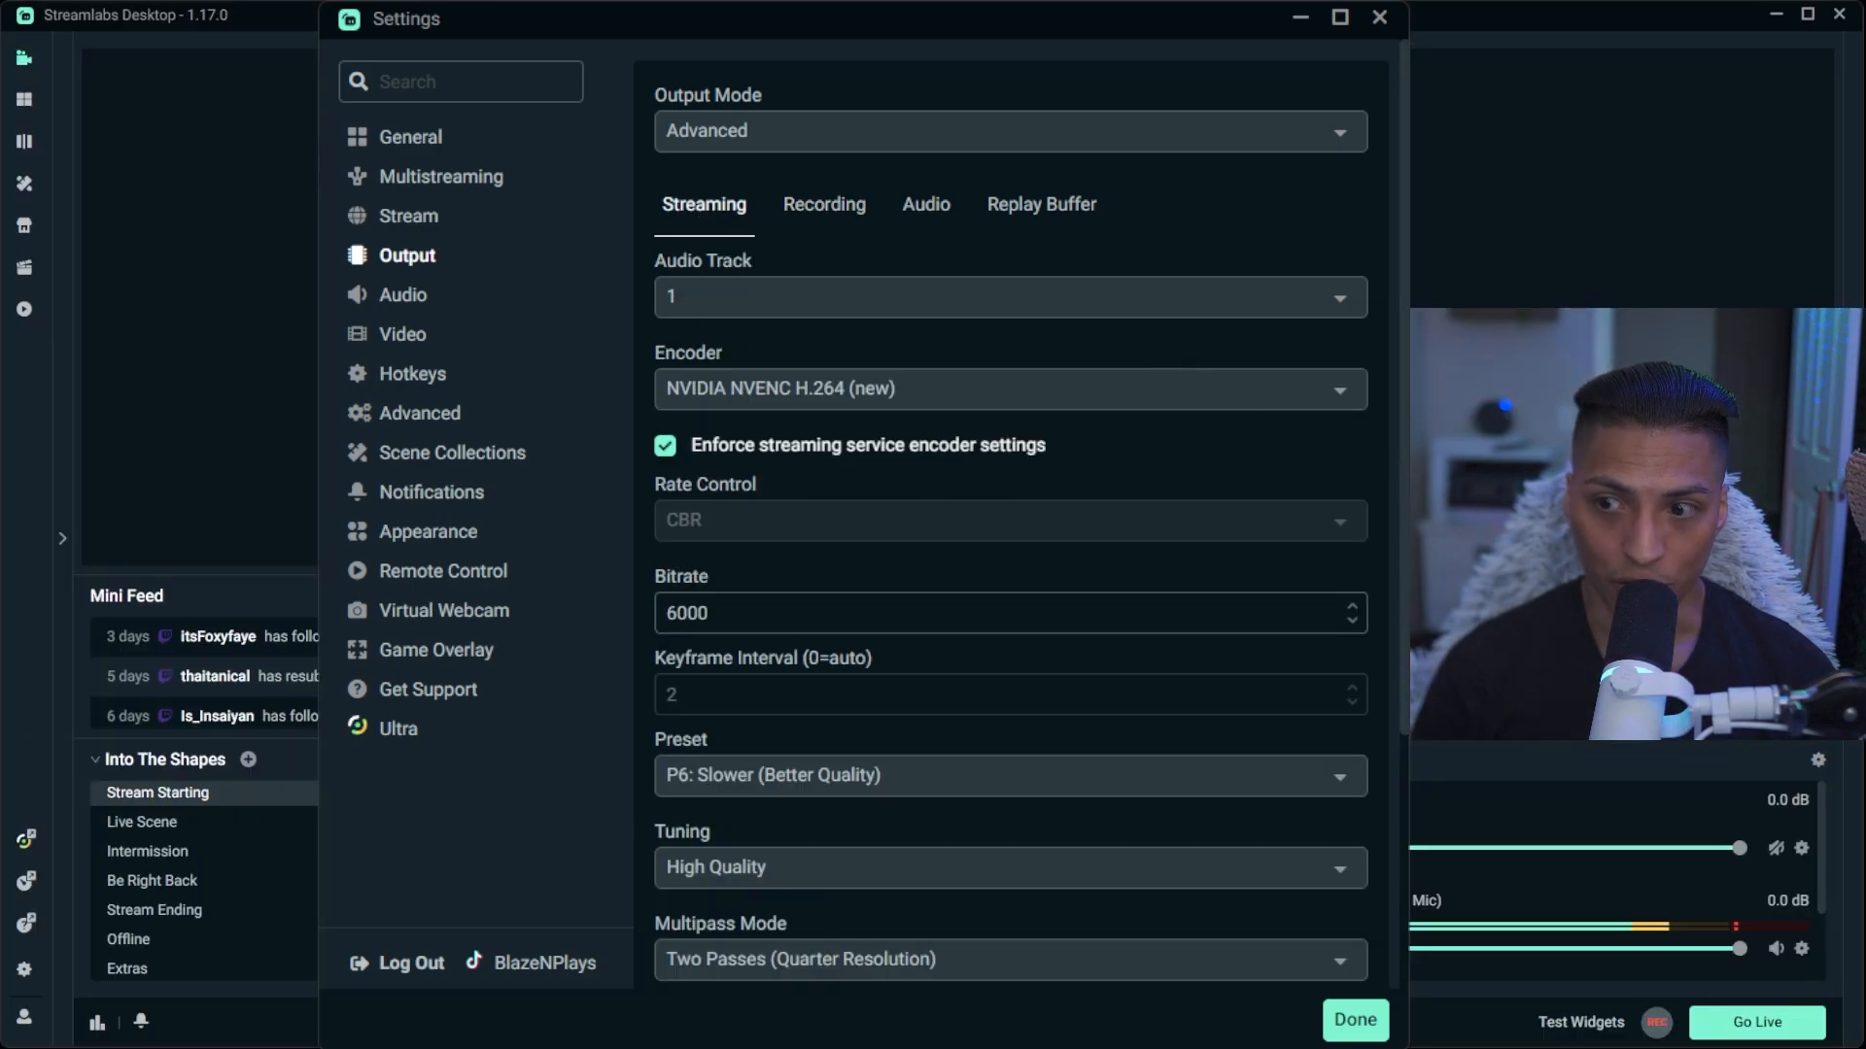
# Review the audio settings, checking the available sample rates and the channel setup.
pyautogui.click(404, 304)
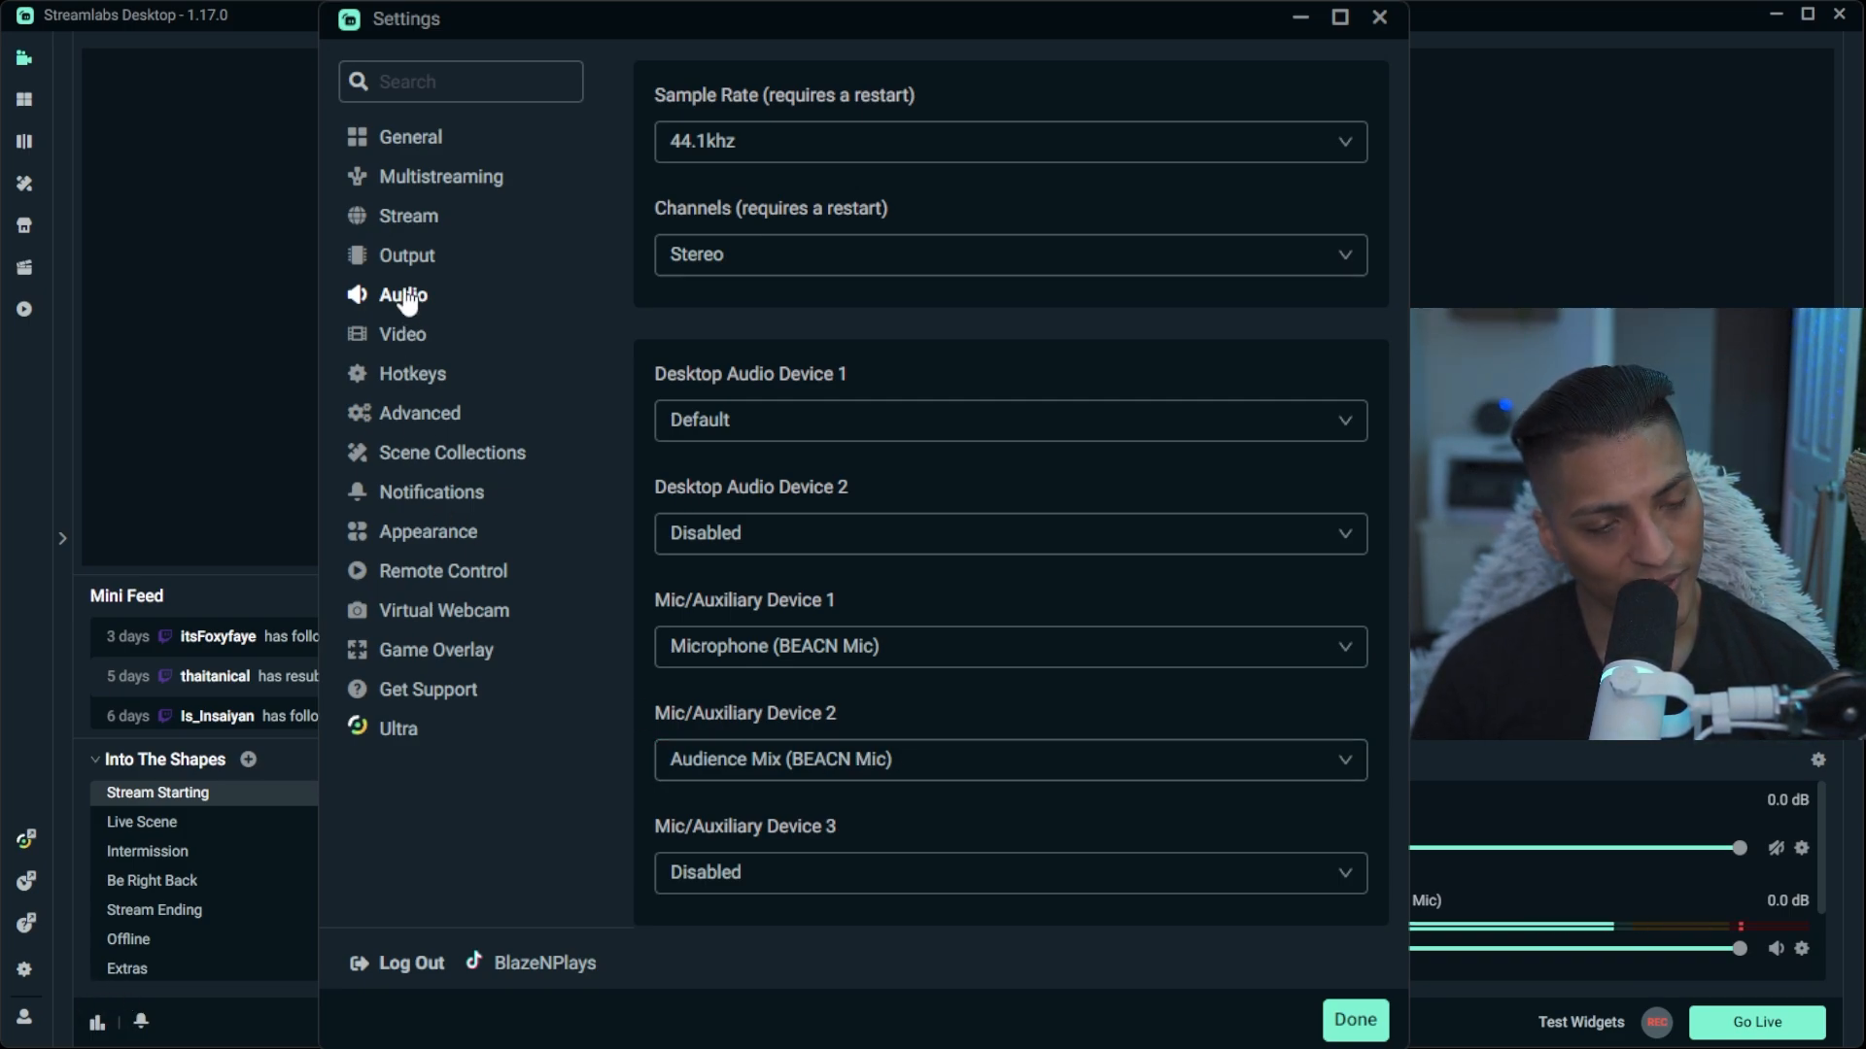
pyautogui.click(874, 142)
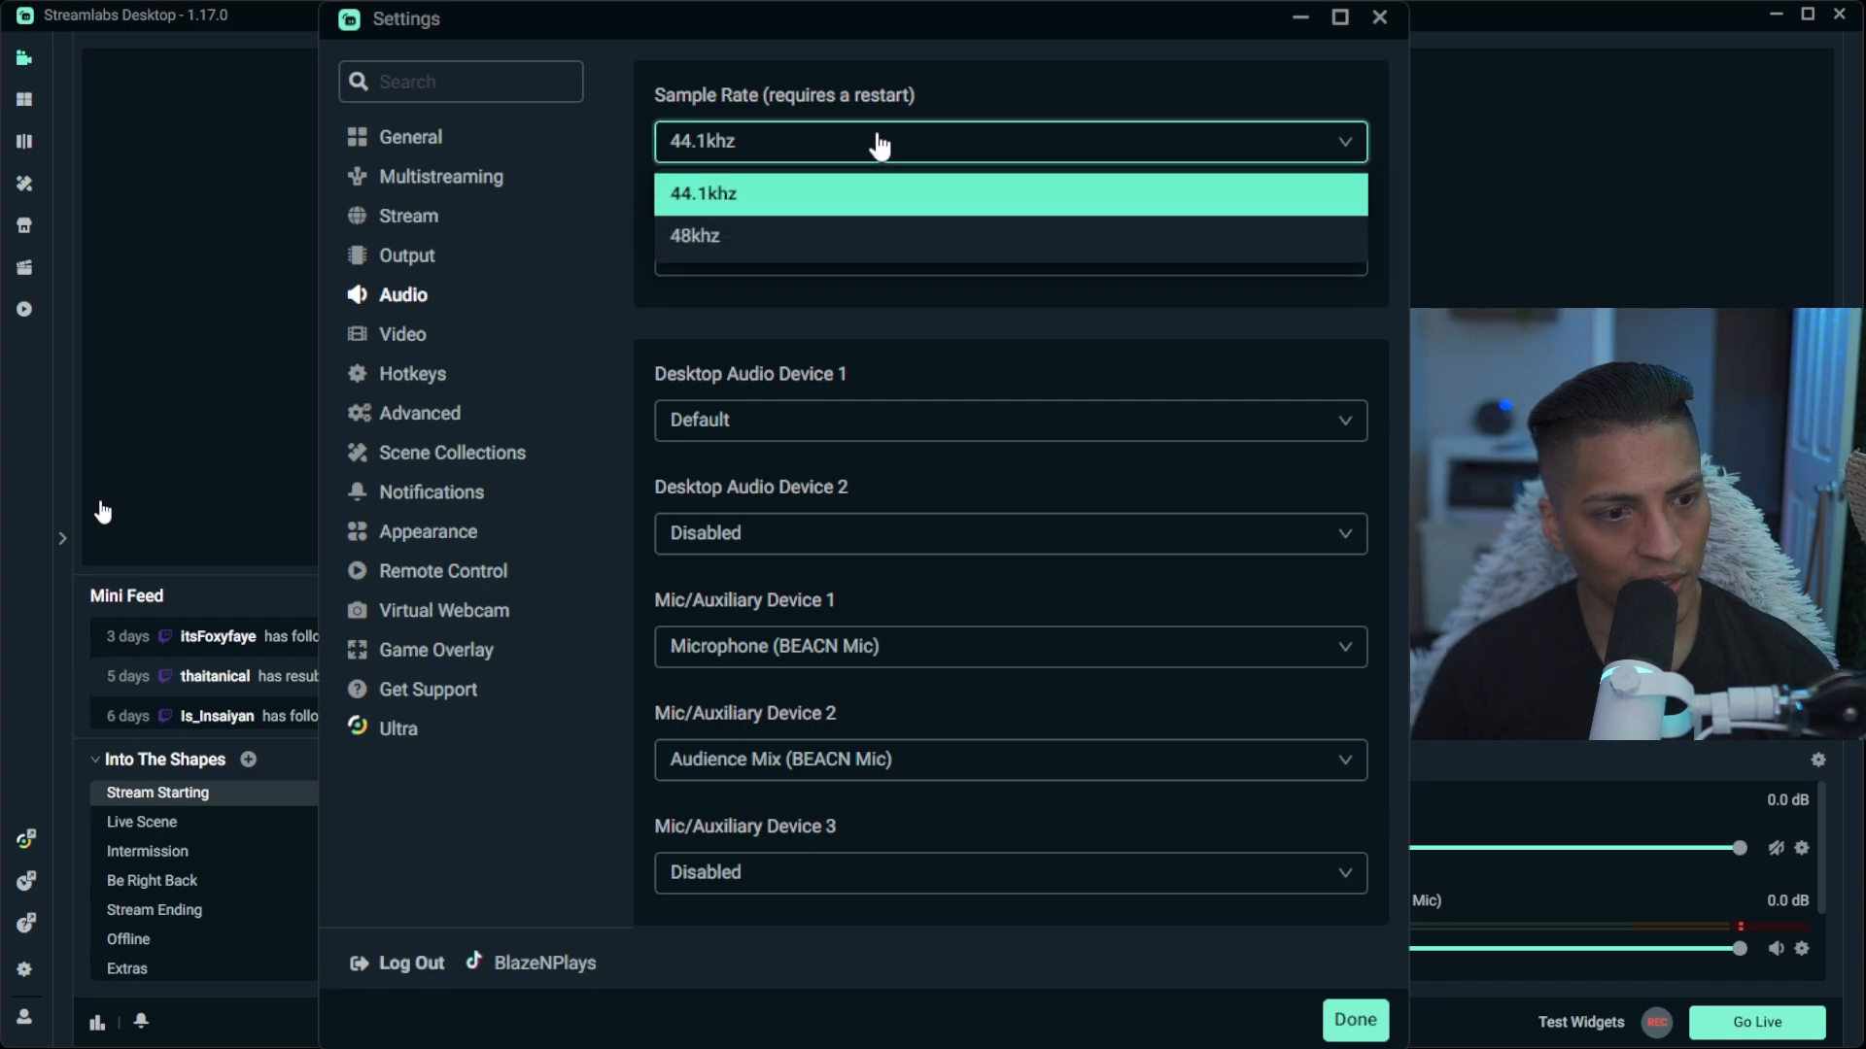
pyautogui.click(875, 142)
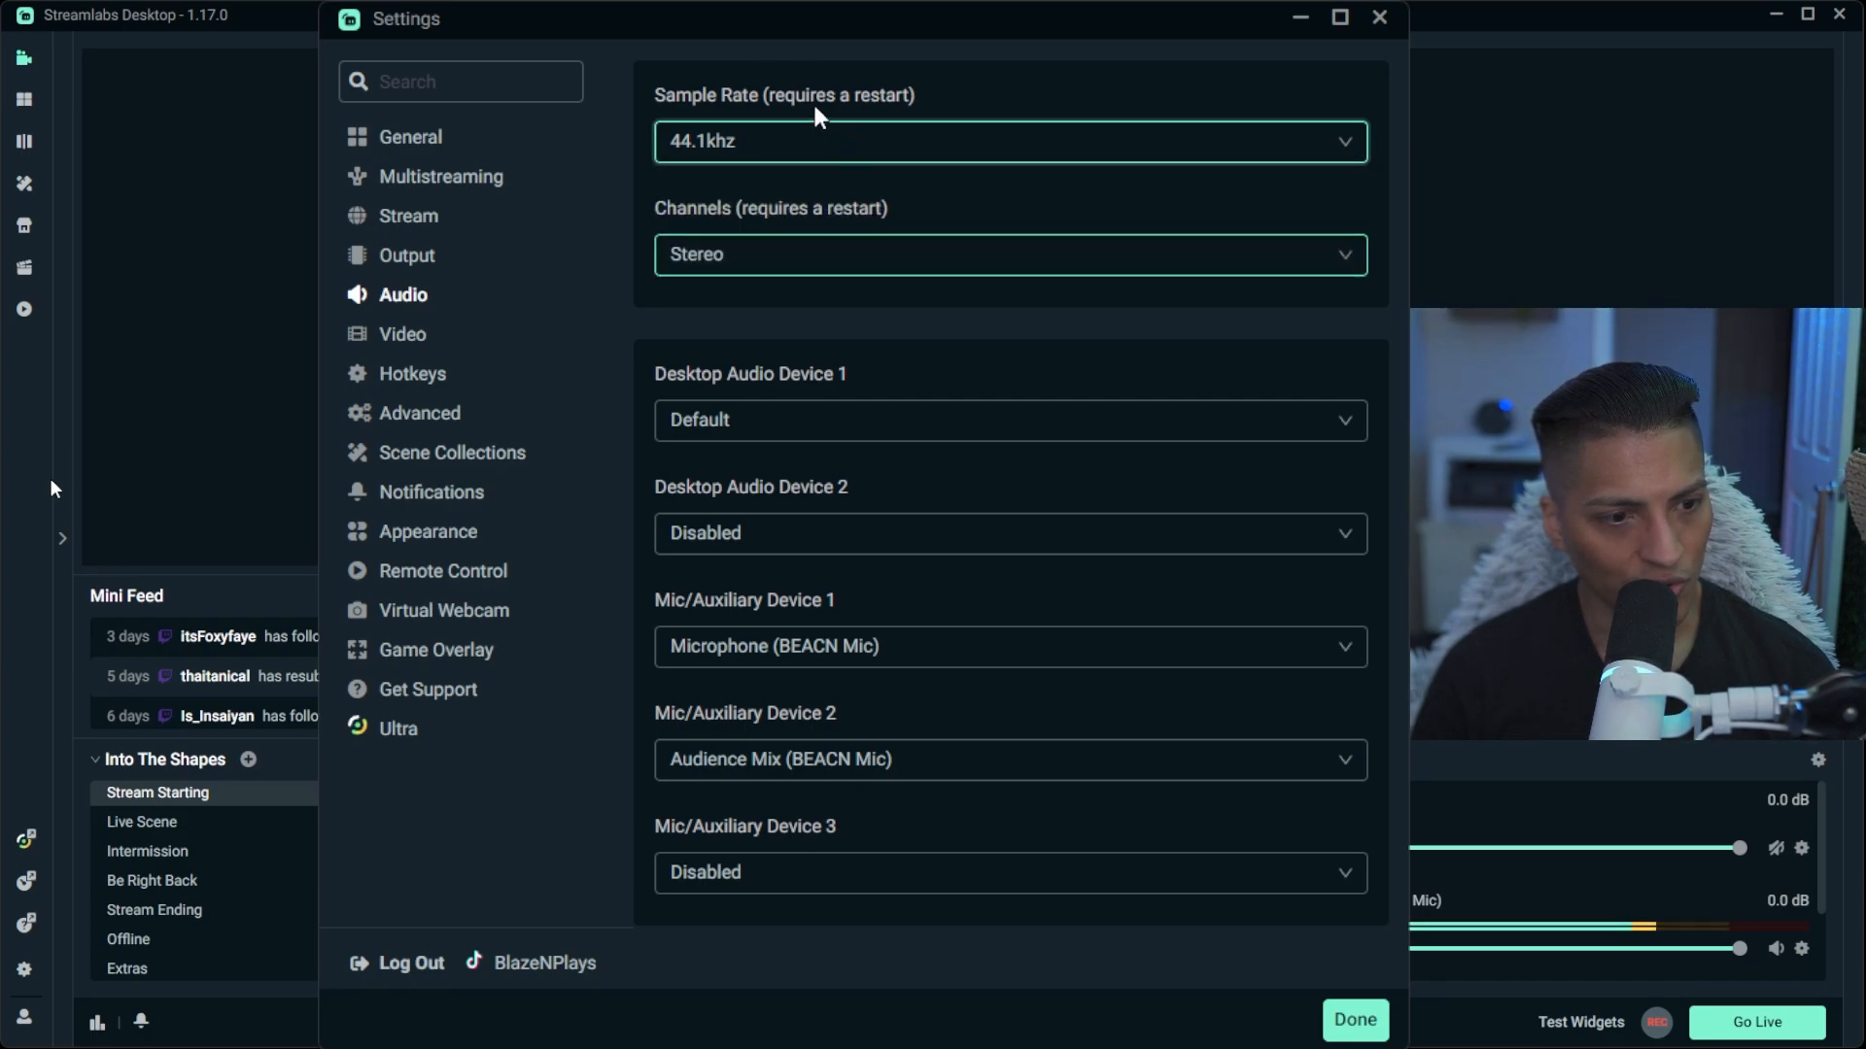
pyautogui.click(793, 210)
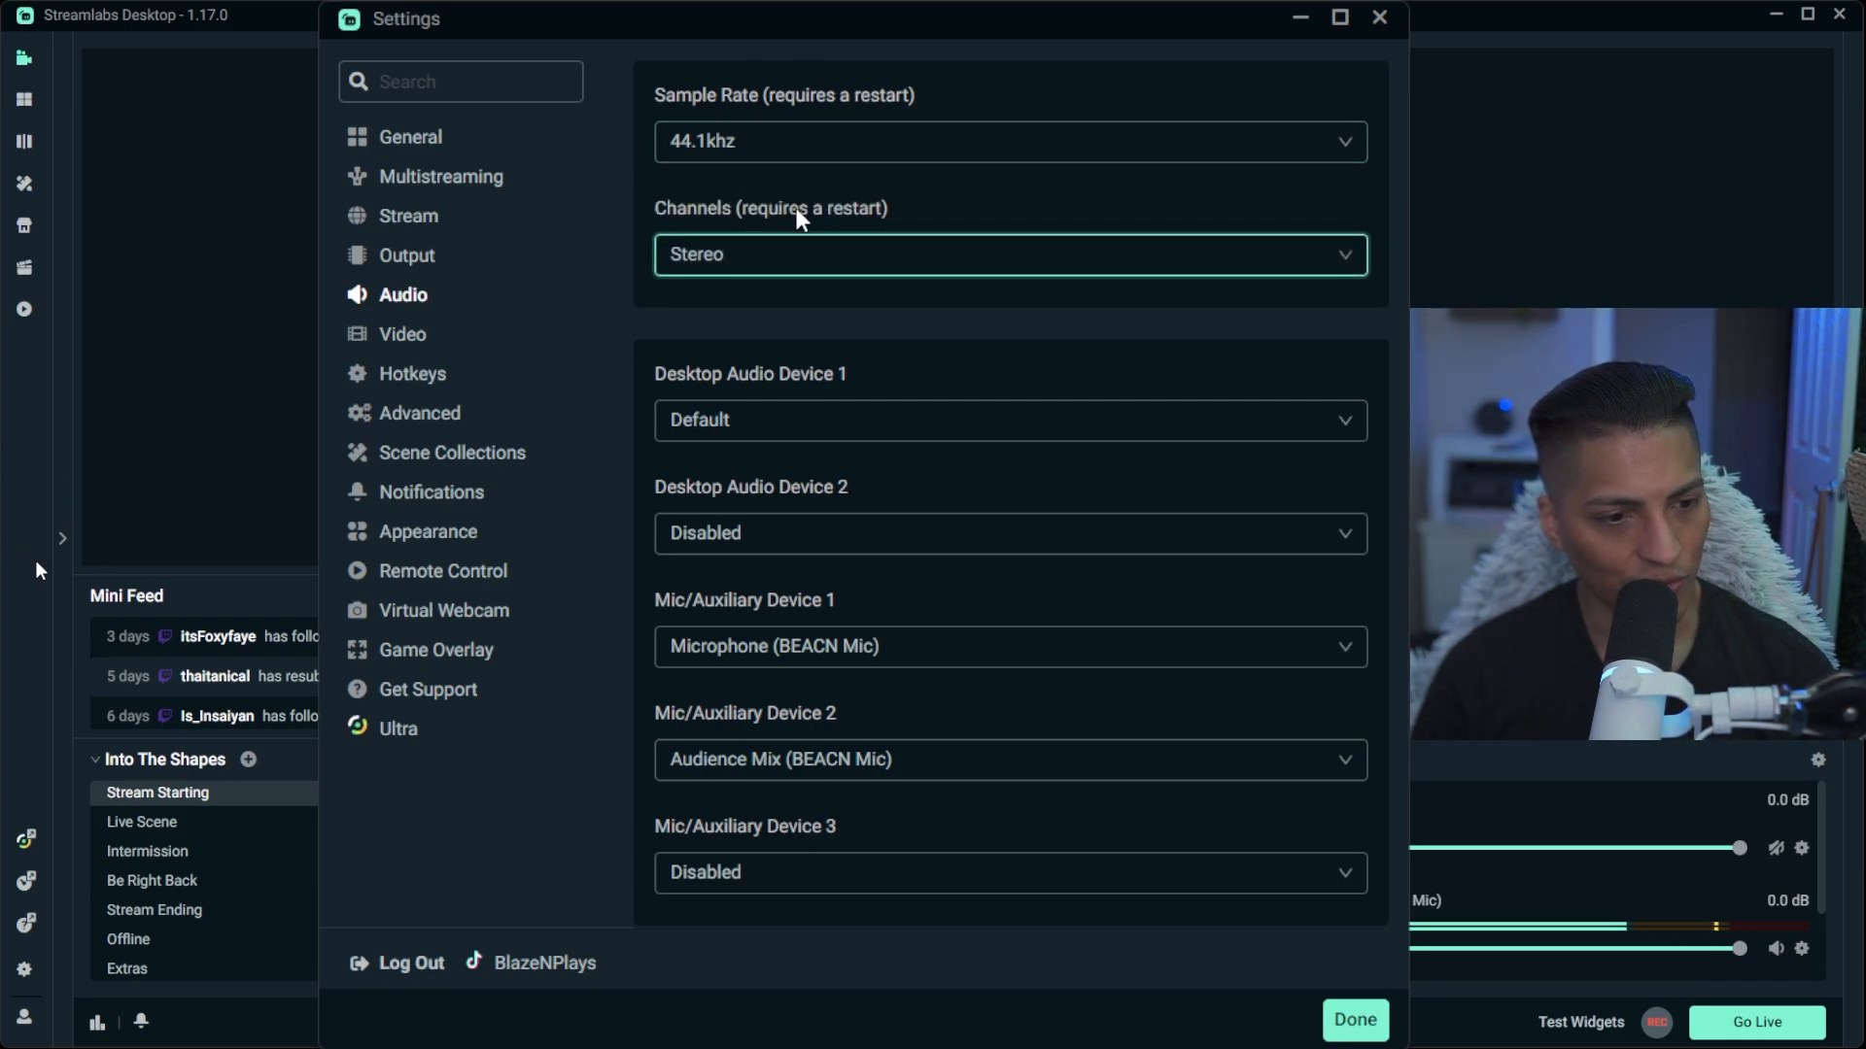
pyautogui.click(415, 220)
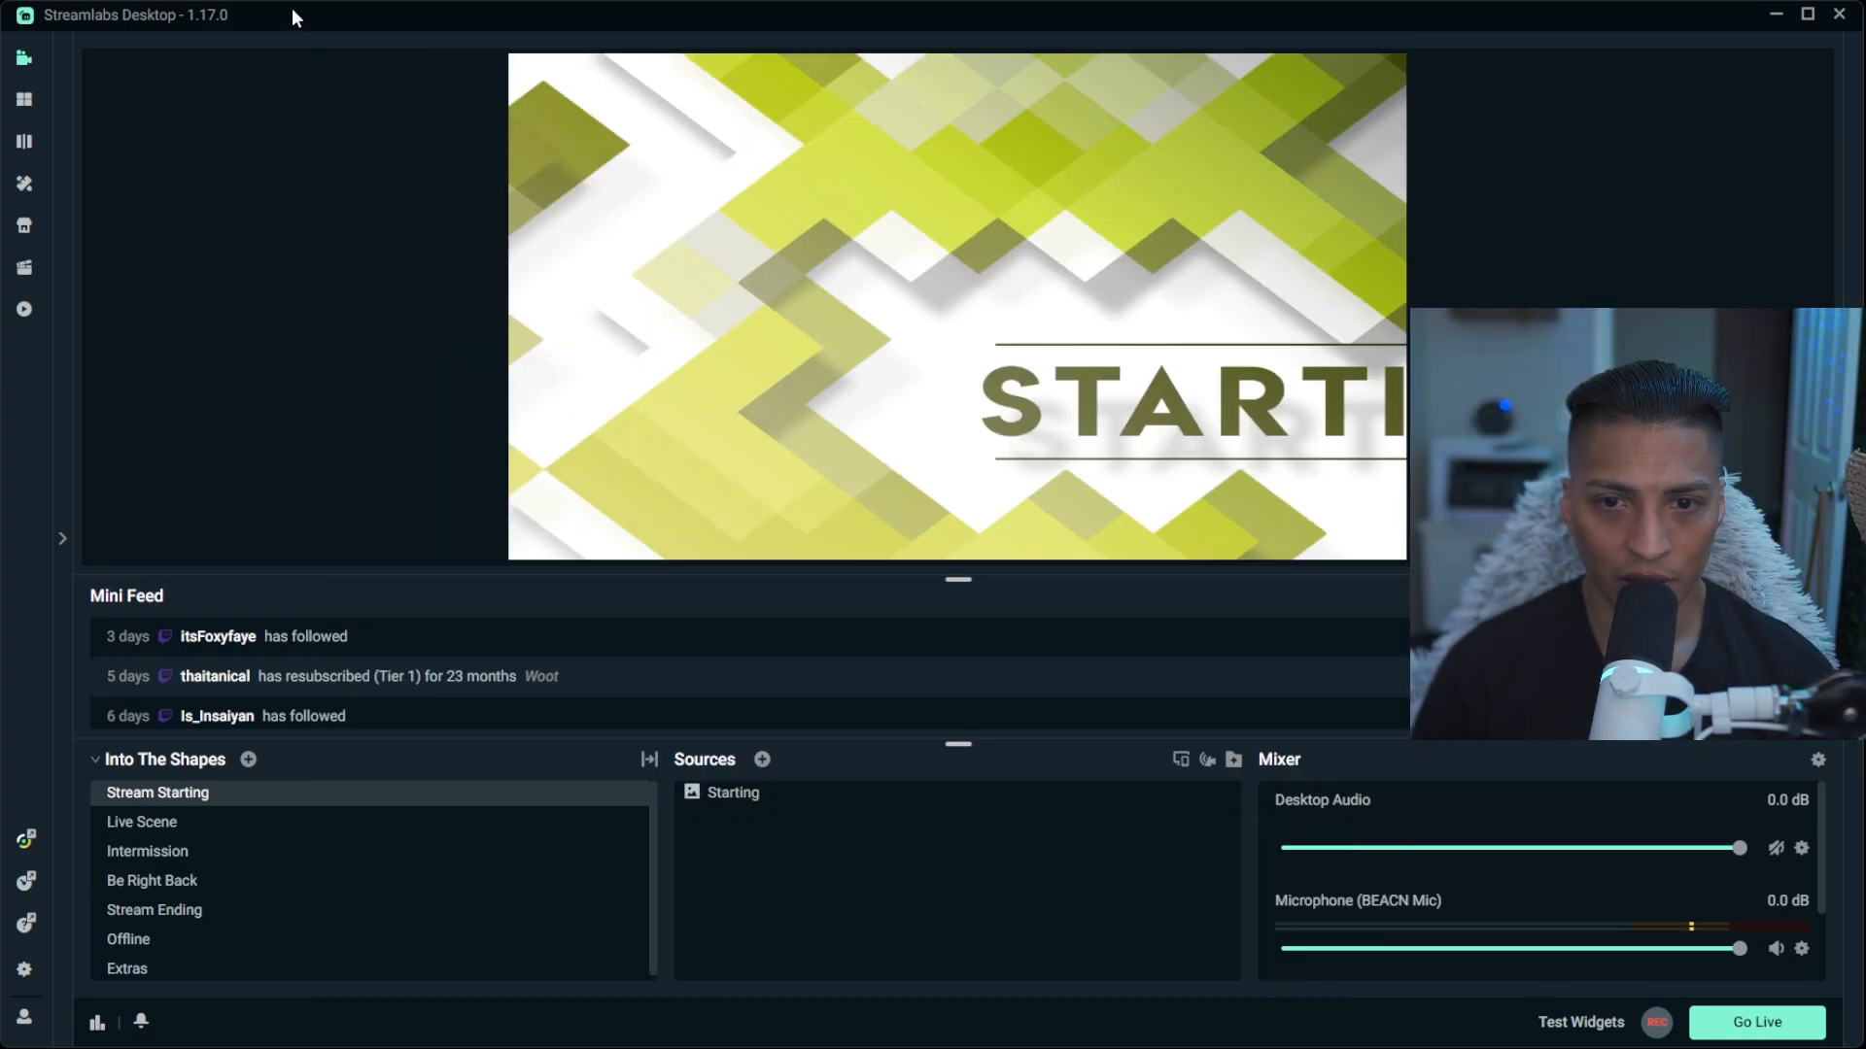
# Enable Dual Output and set the horizontal video output to a scaled resolution of 1920x1080 at 60 FPS.
pyautogui.click(1181, 768)
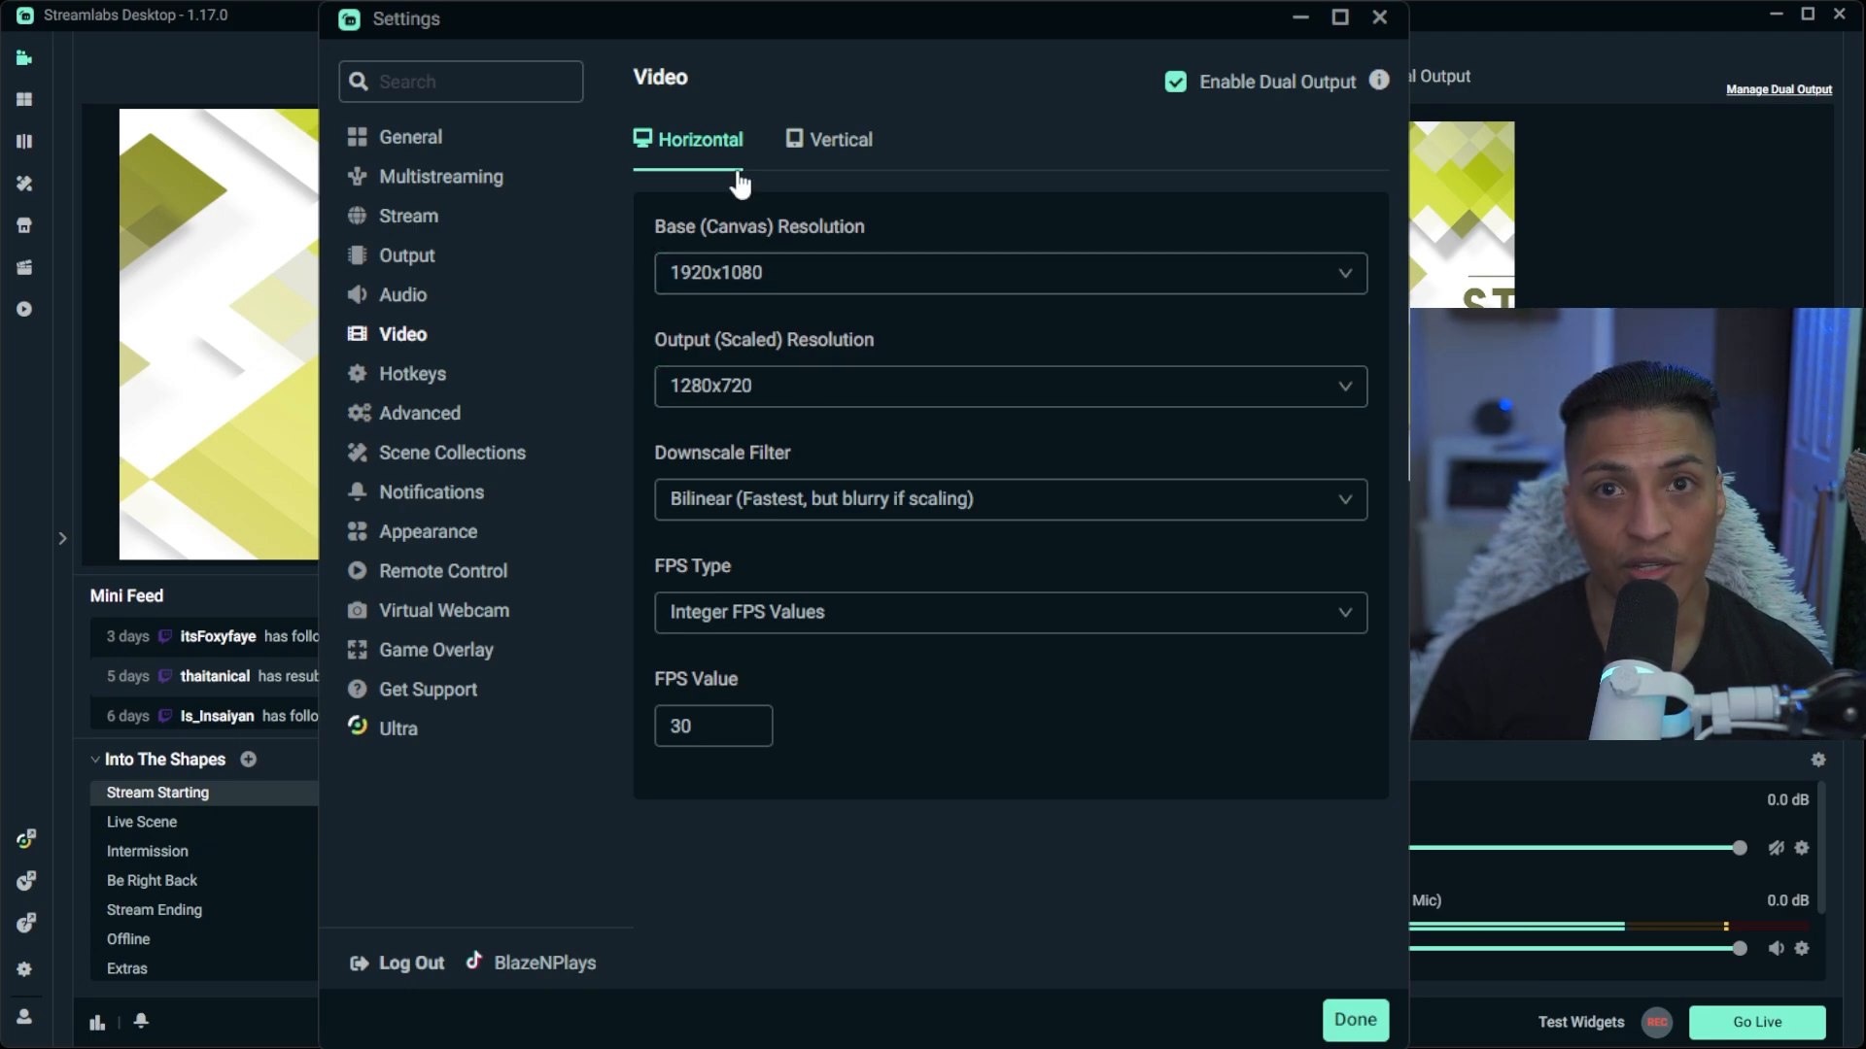
pyautogui.click(850, 389)
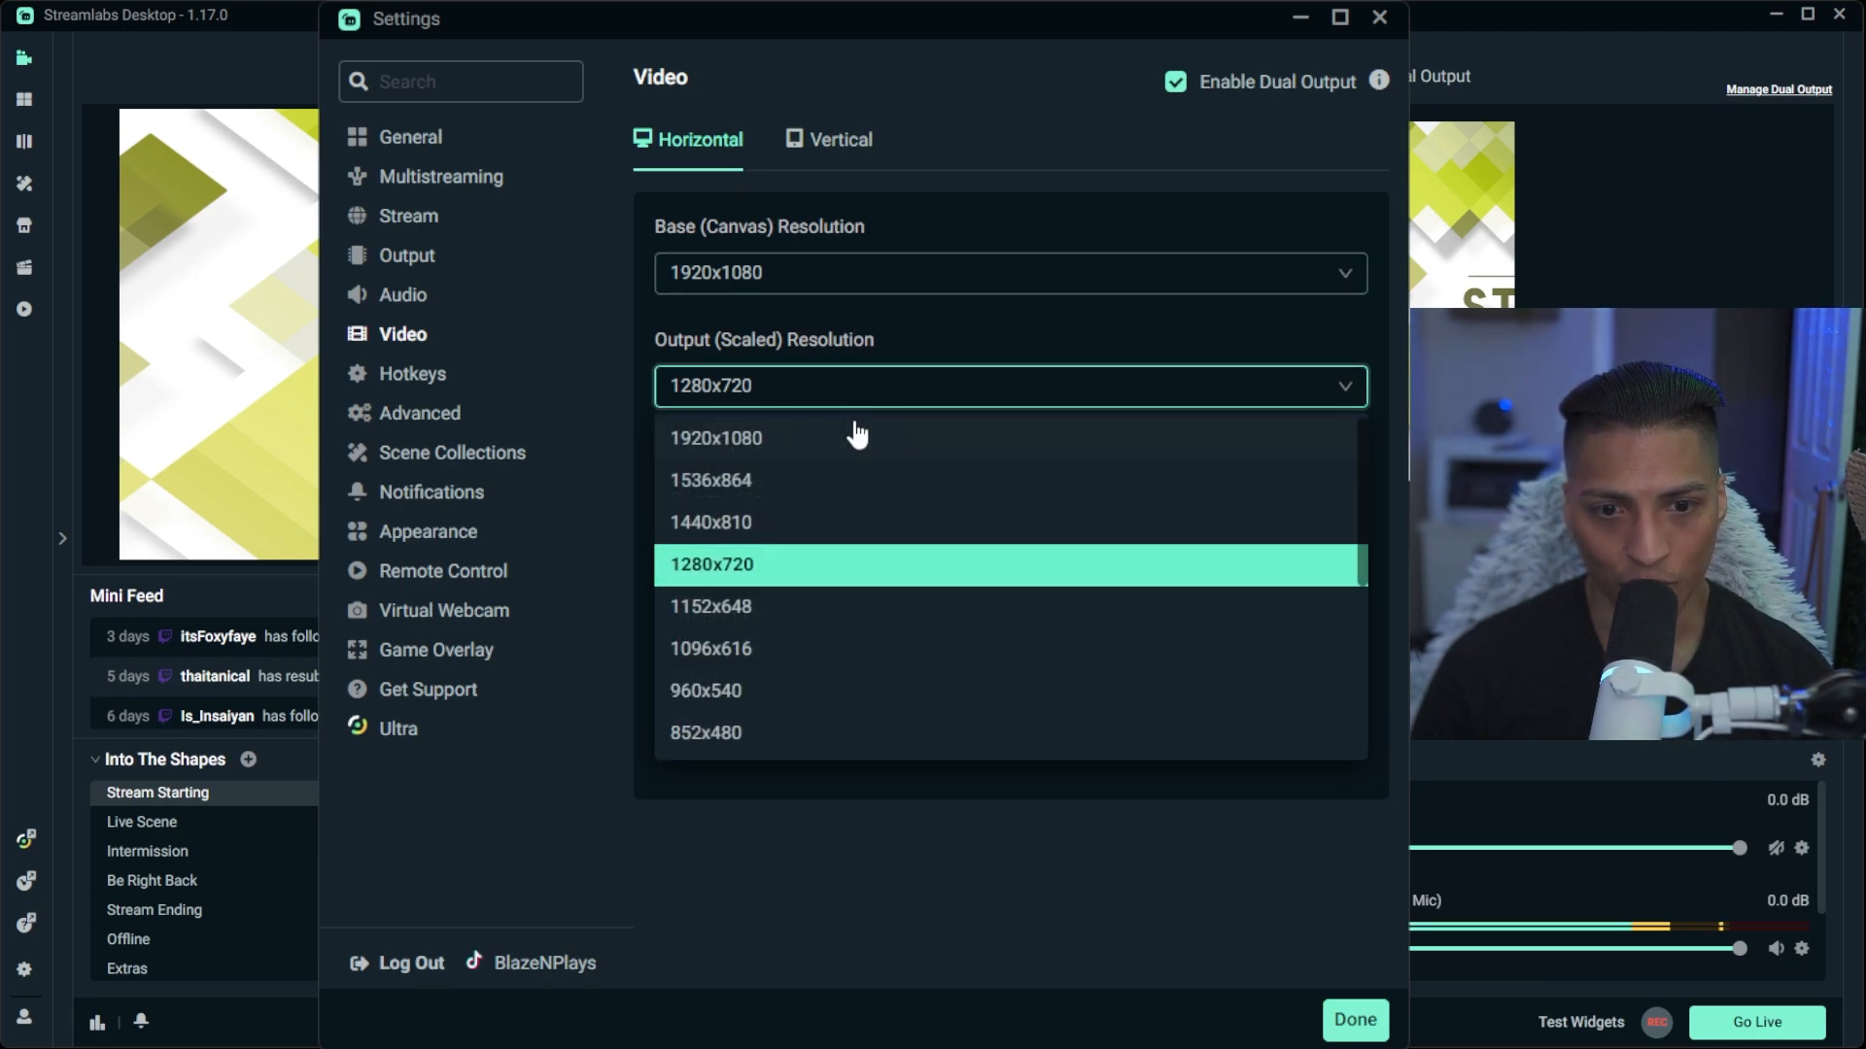
pyautogui.click(861, 442)
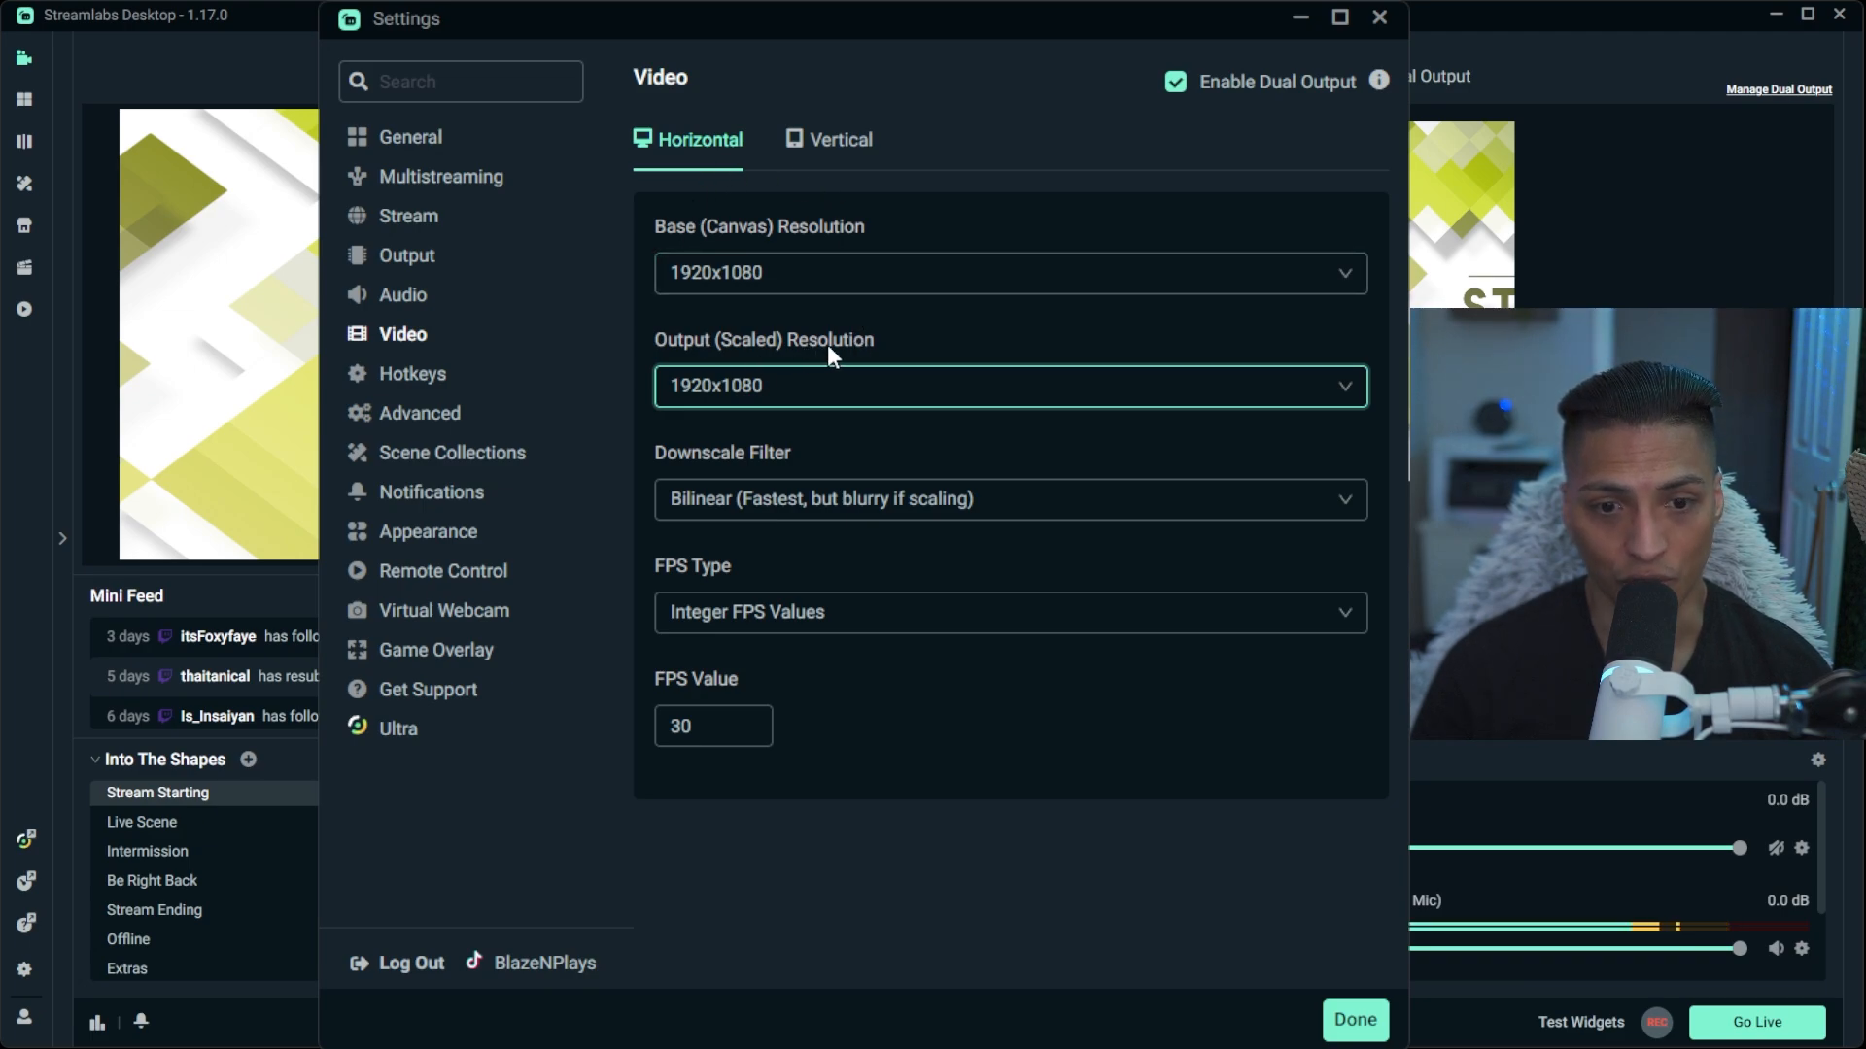
pyautogui.doubleClick(702, 726)
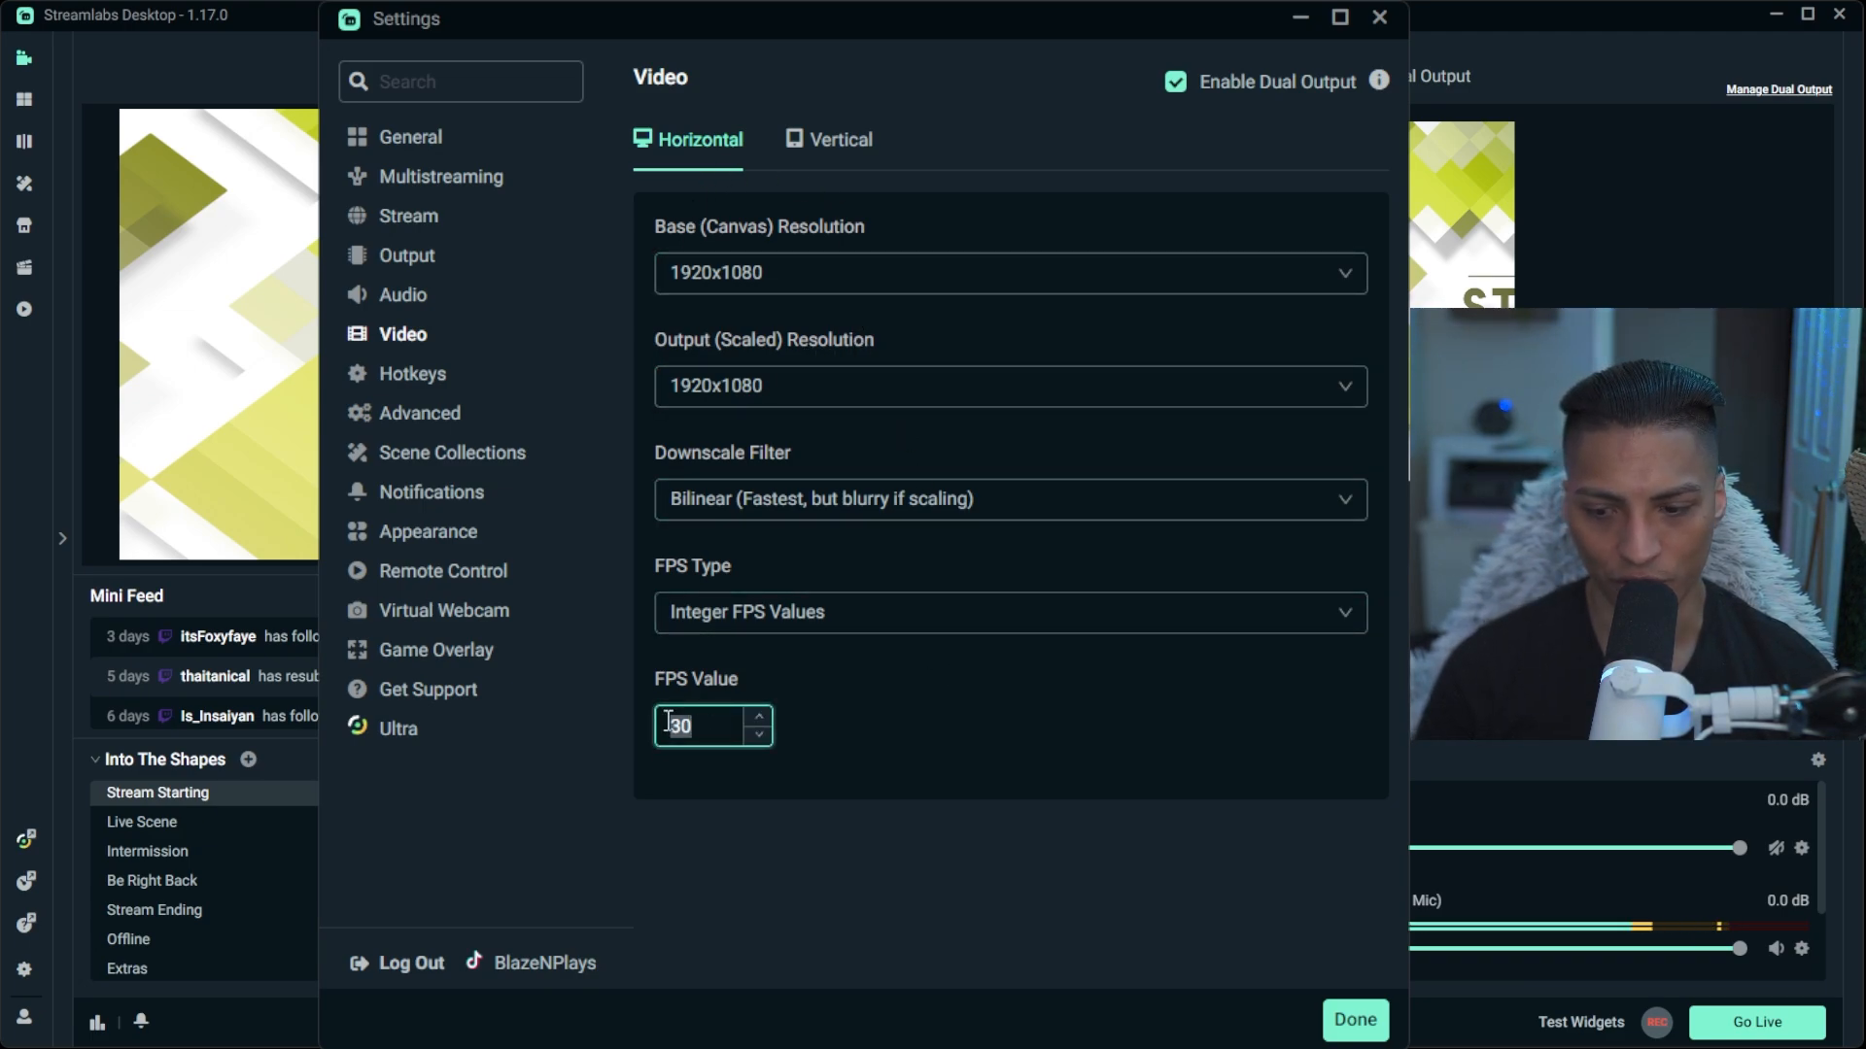
pyautogui.write('60')
pyautogui.click(1035, 786)
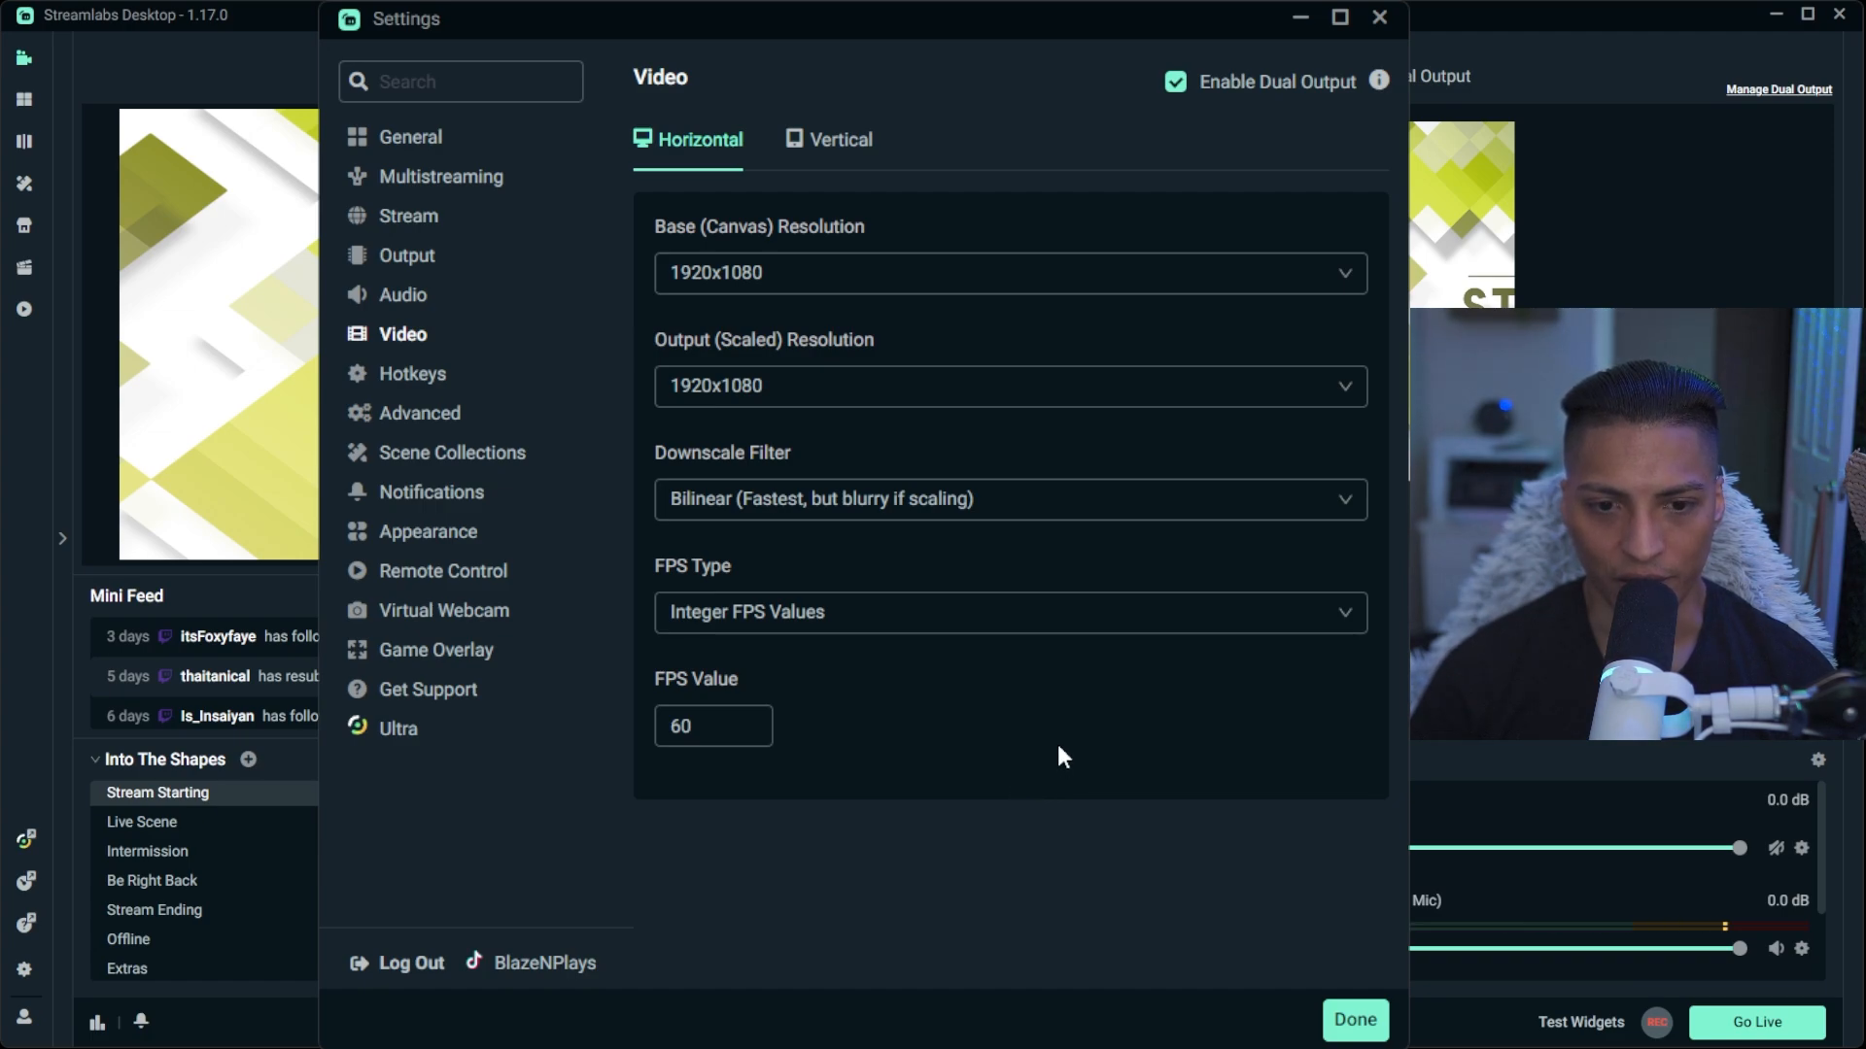
pyautogui.click(713, 723)
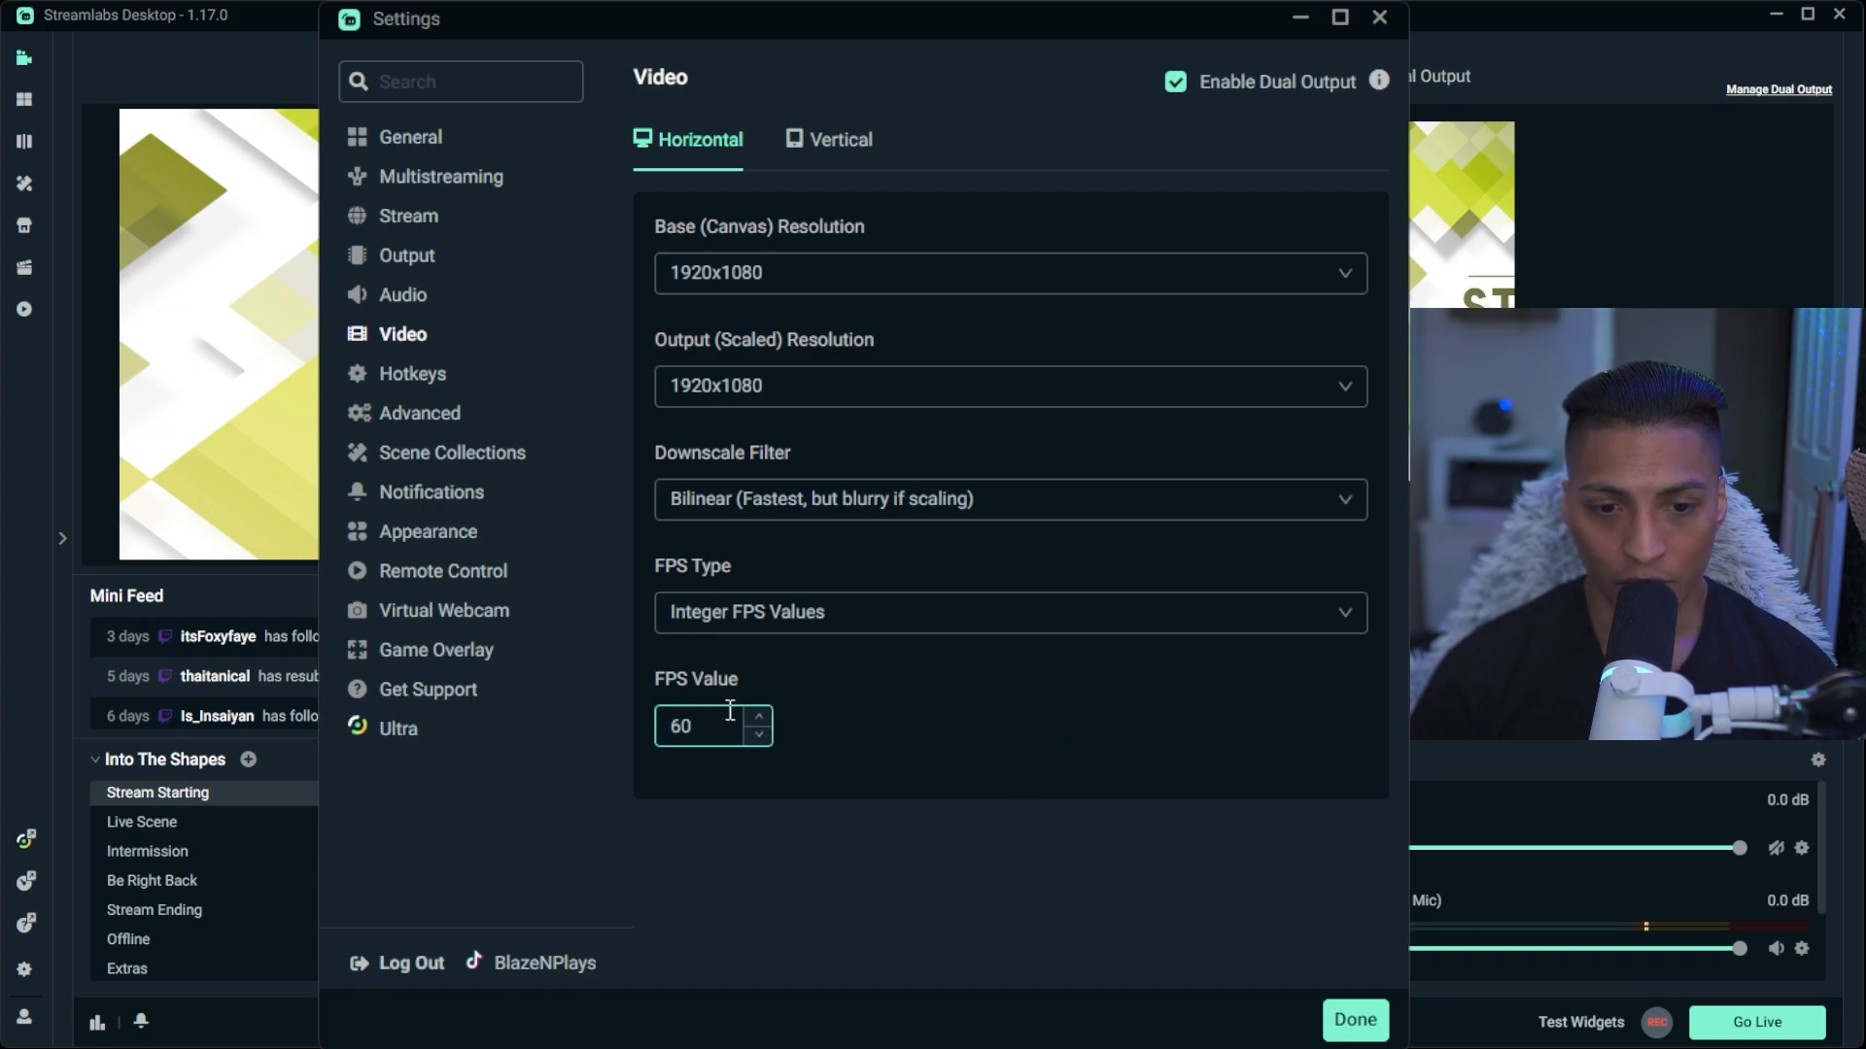
# Set the vertical video output's base and scaled resolutions both to 1080x1920, and close the settings.
pyautogui.click(852, 745)
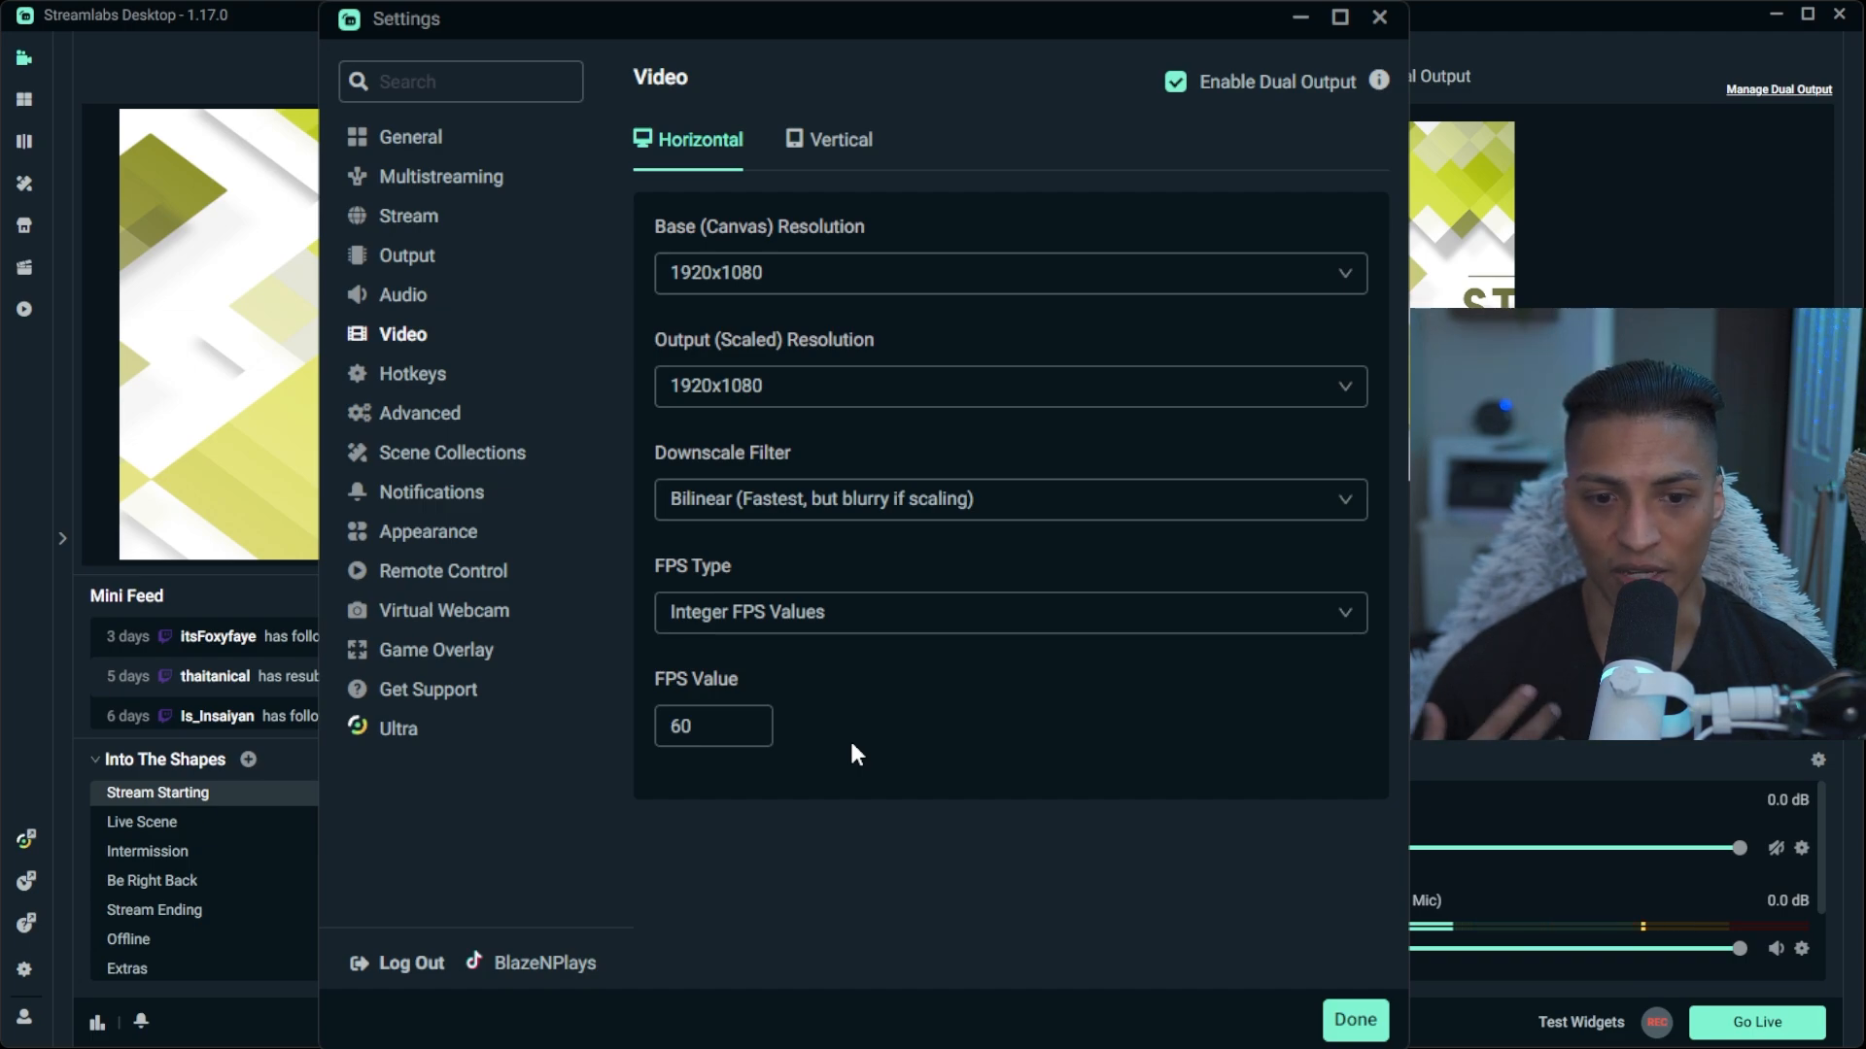
pyautogui.click(846, 148)
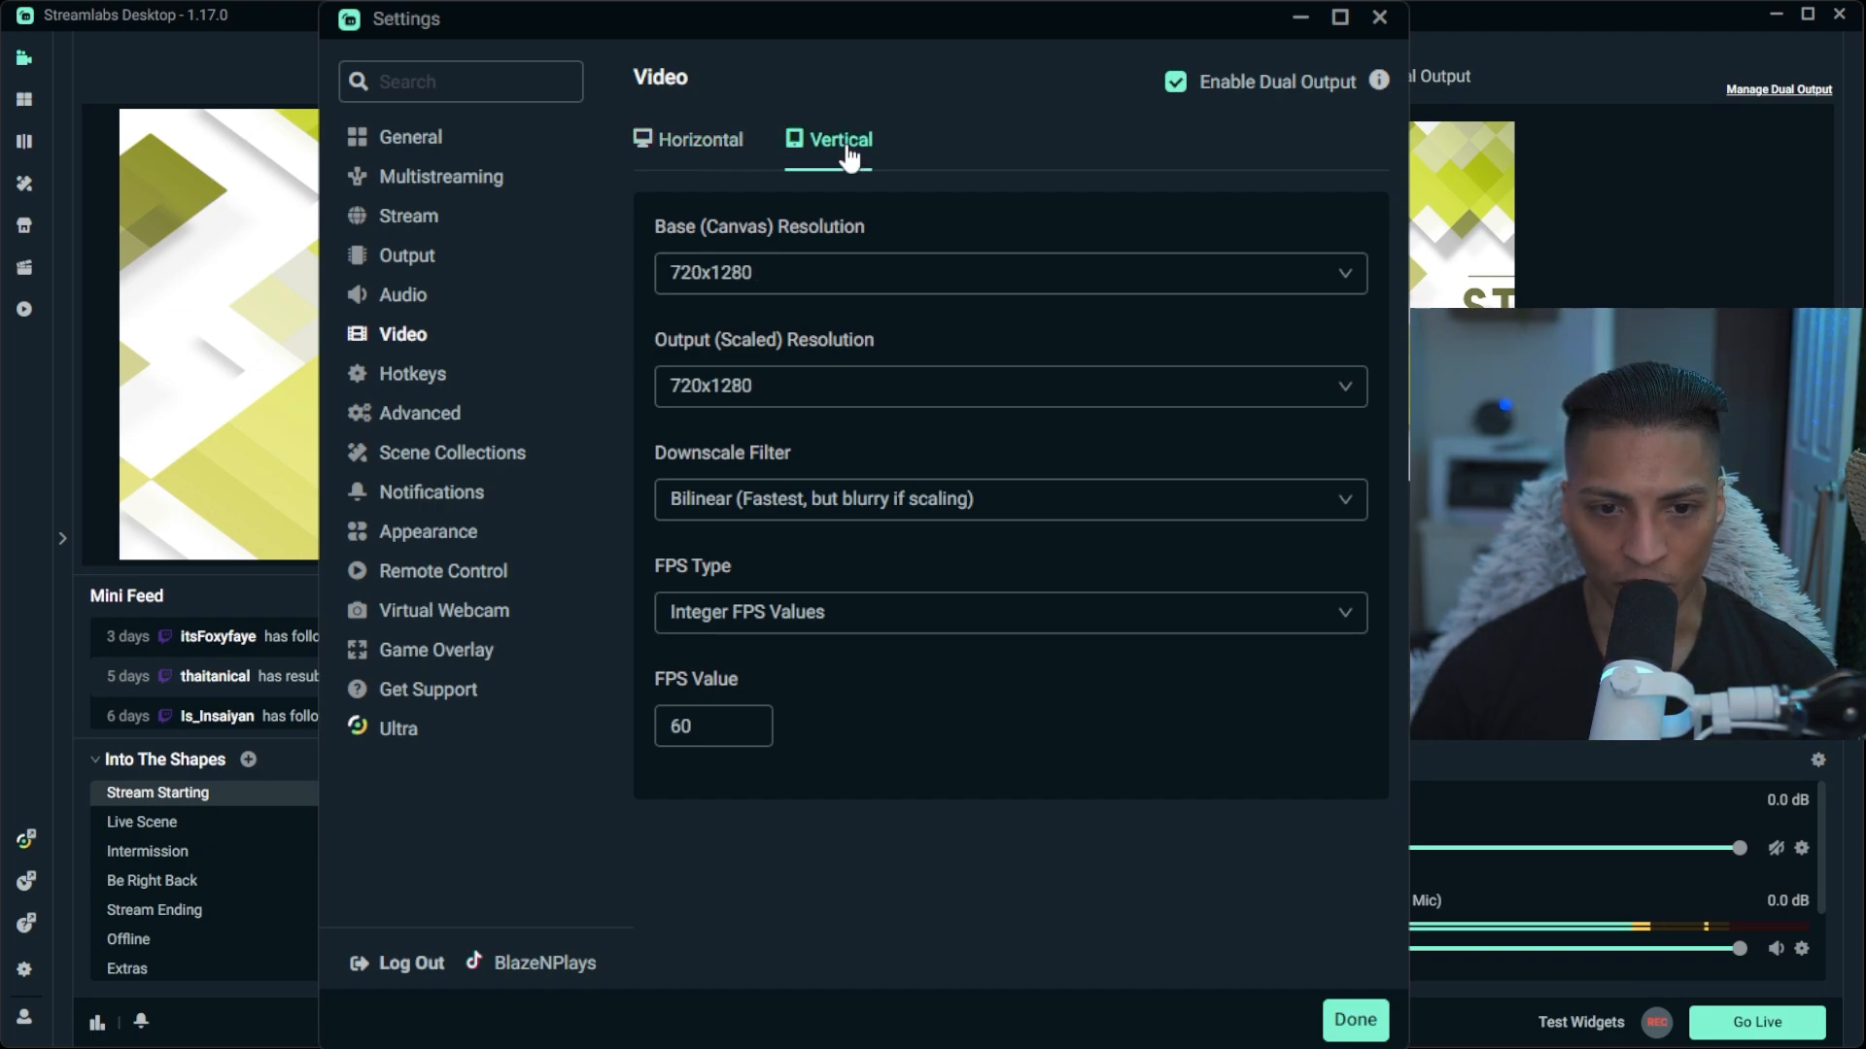
pyautogui.click(722, 149)
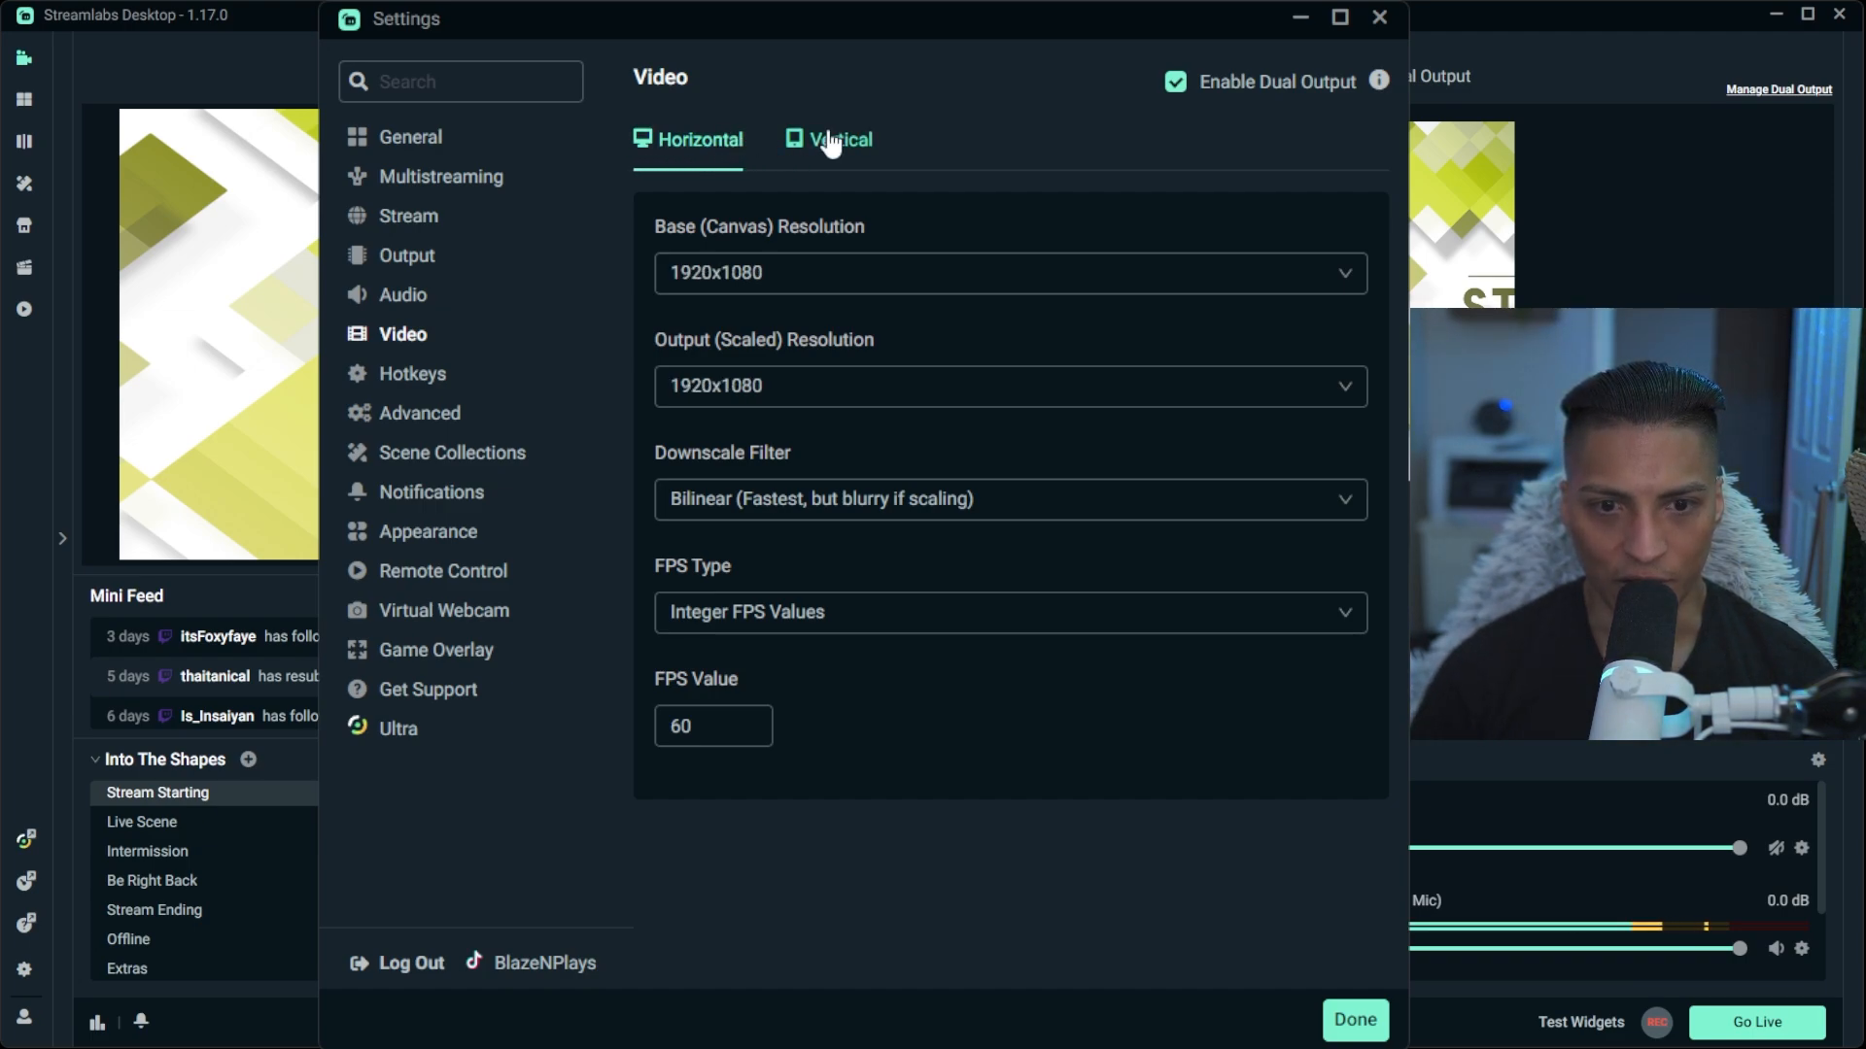
pyautogui.click(857, 165)
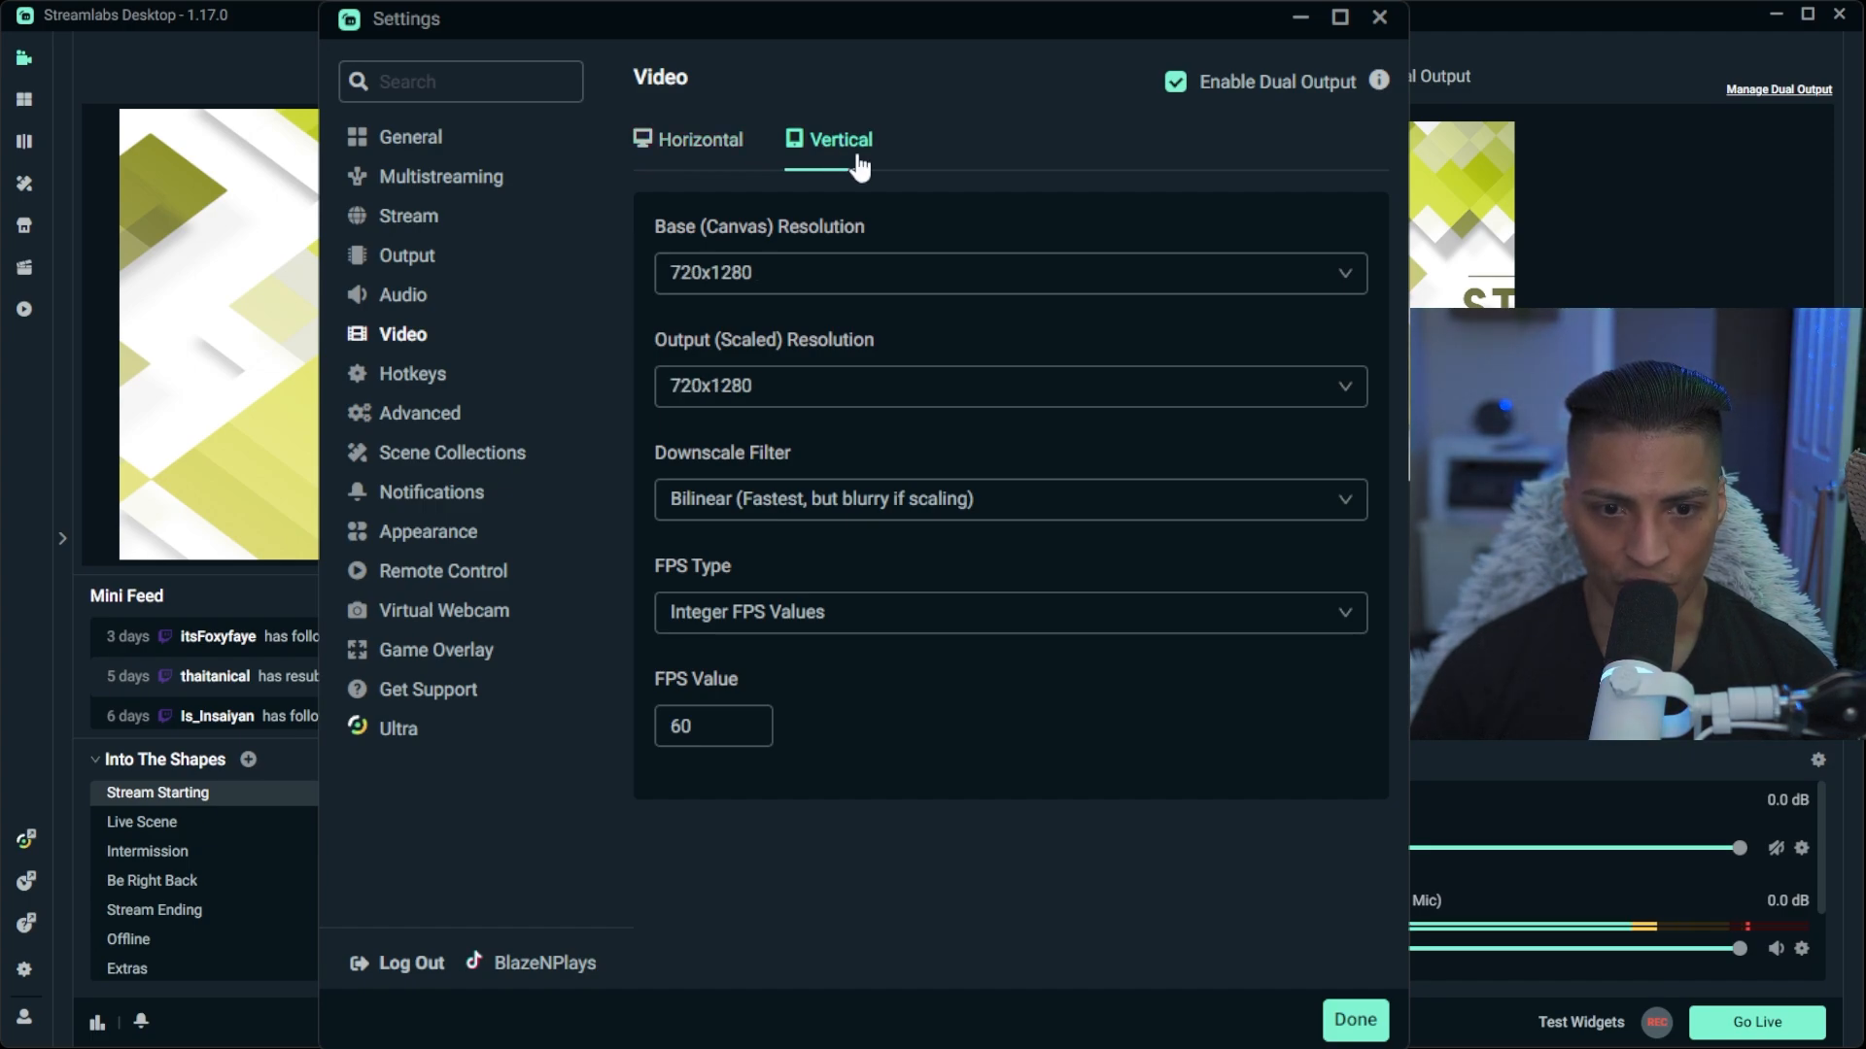
pyautogui.click(1345, 282)
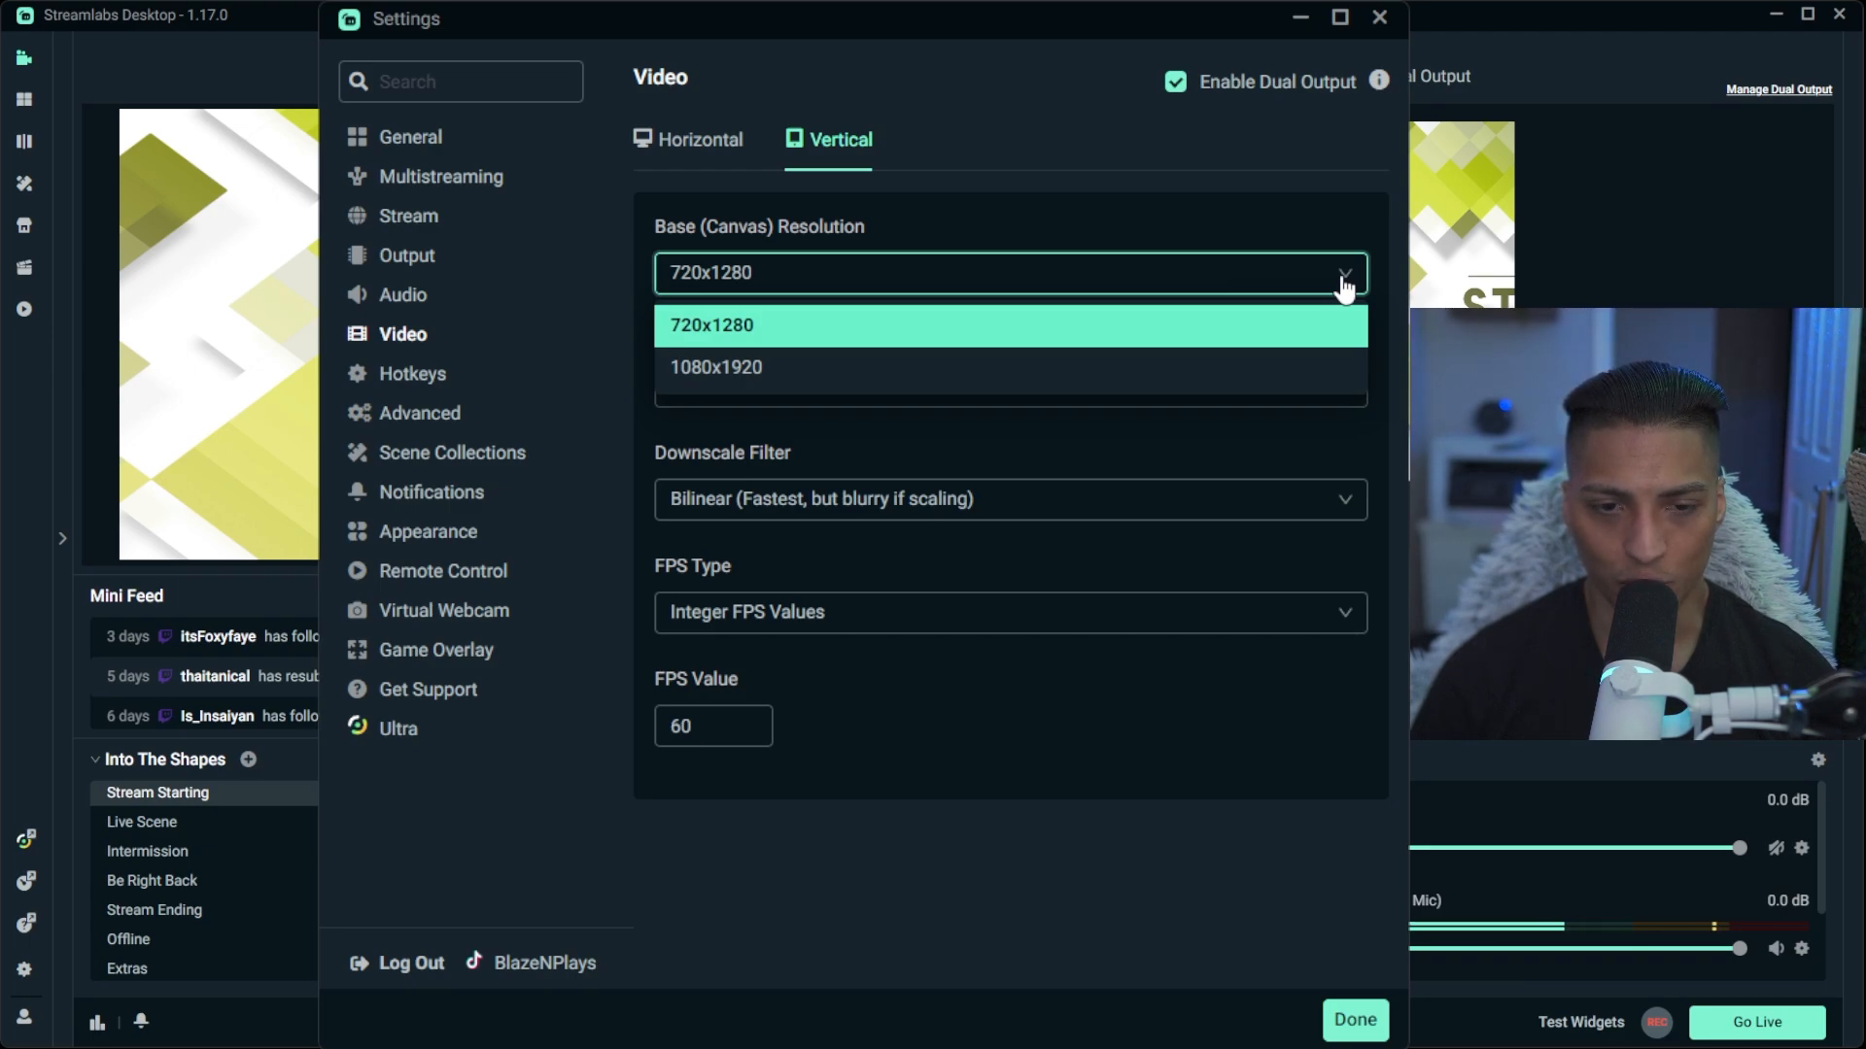
pyautogui.click(1295, 374)
pyautogui.click(1345, 387)
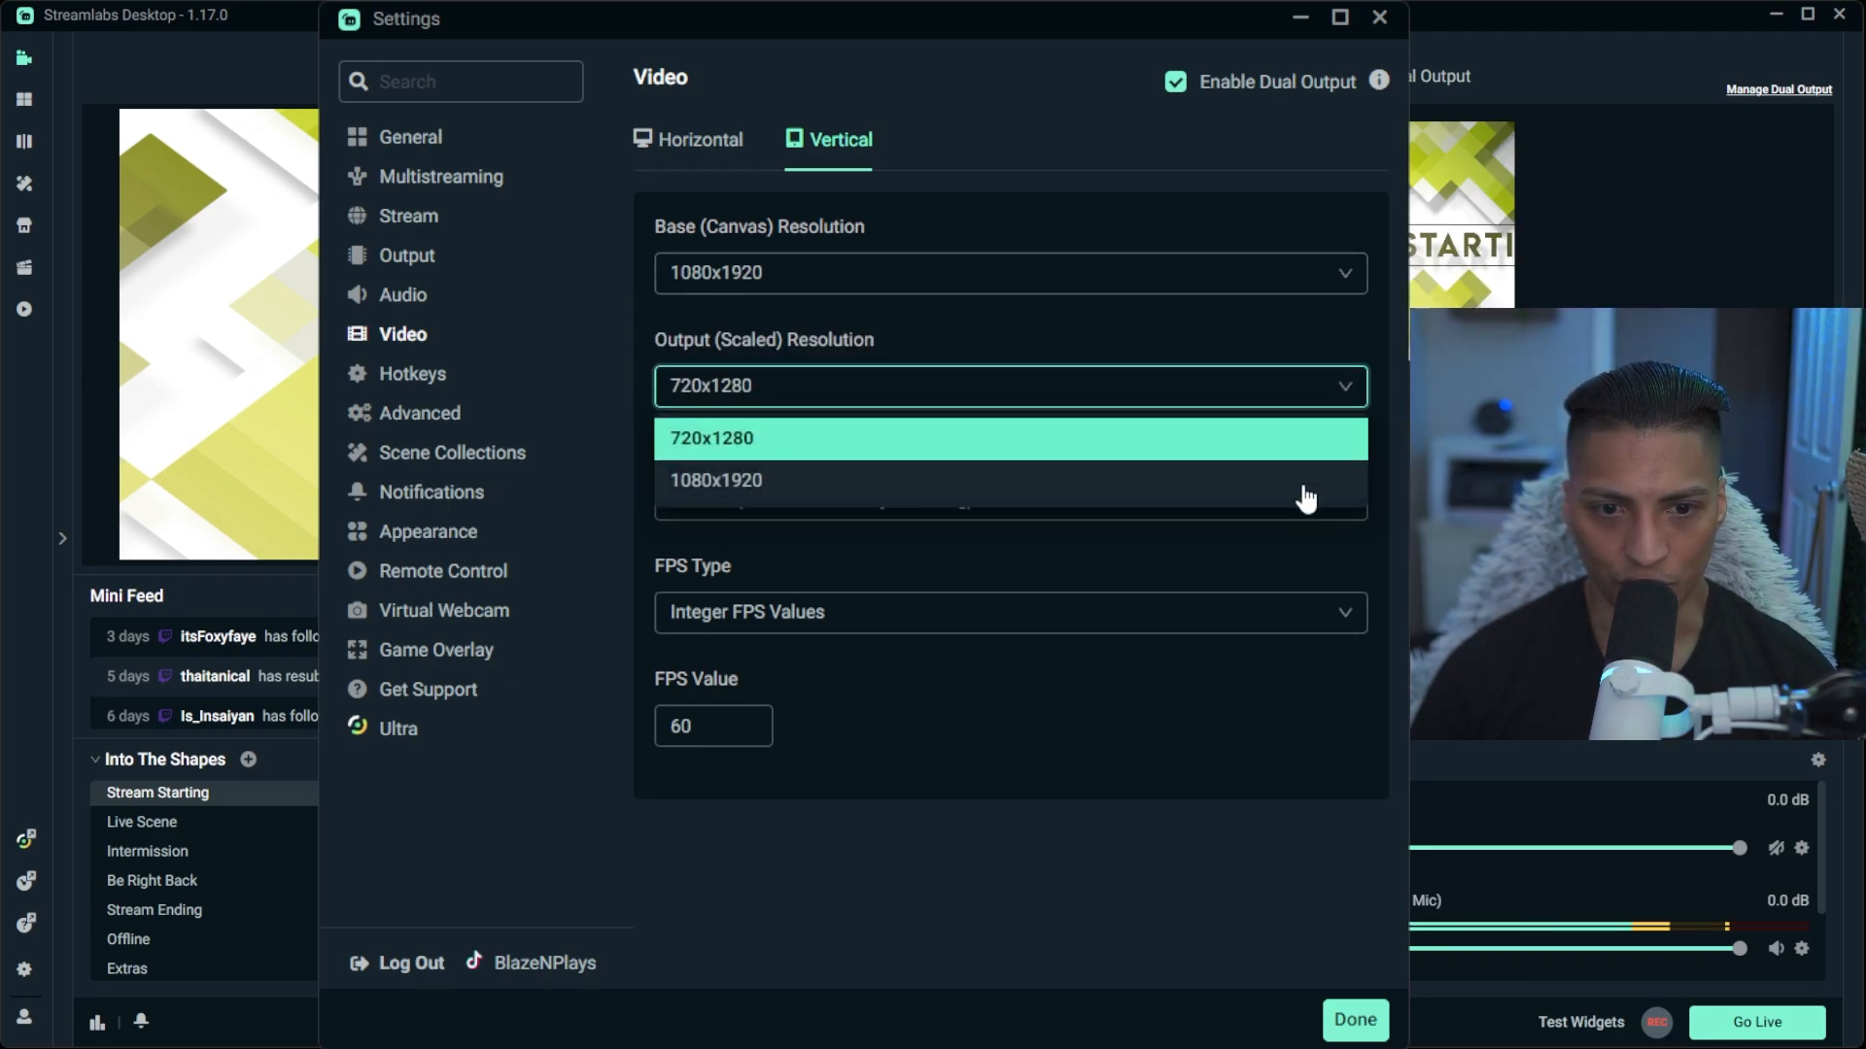
pyautogui.click(1302, 482)
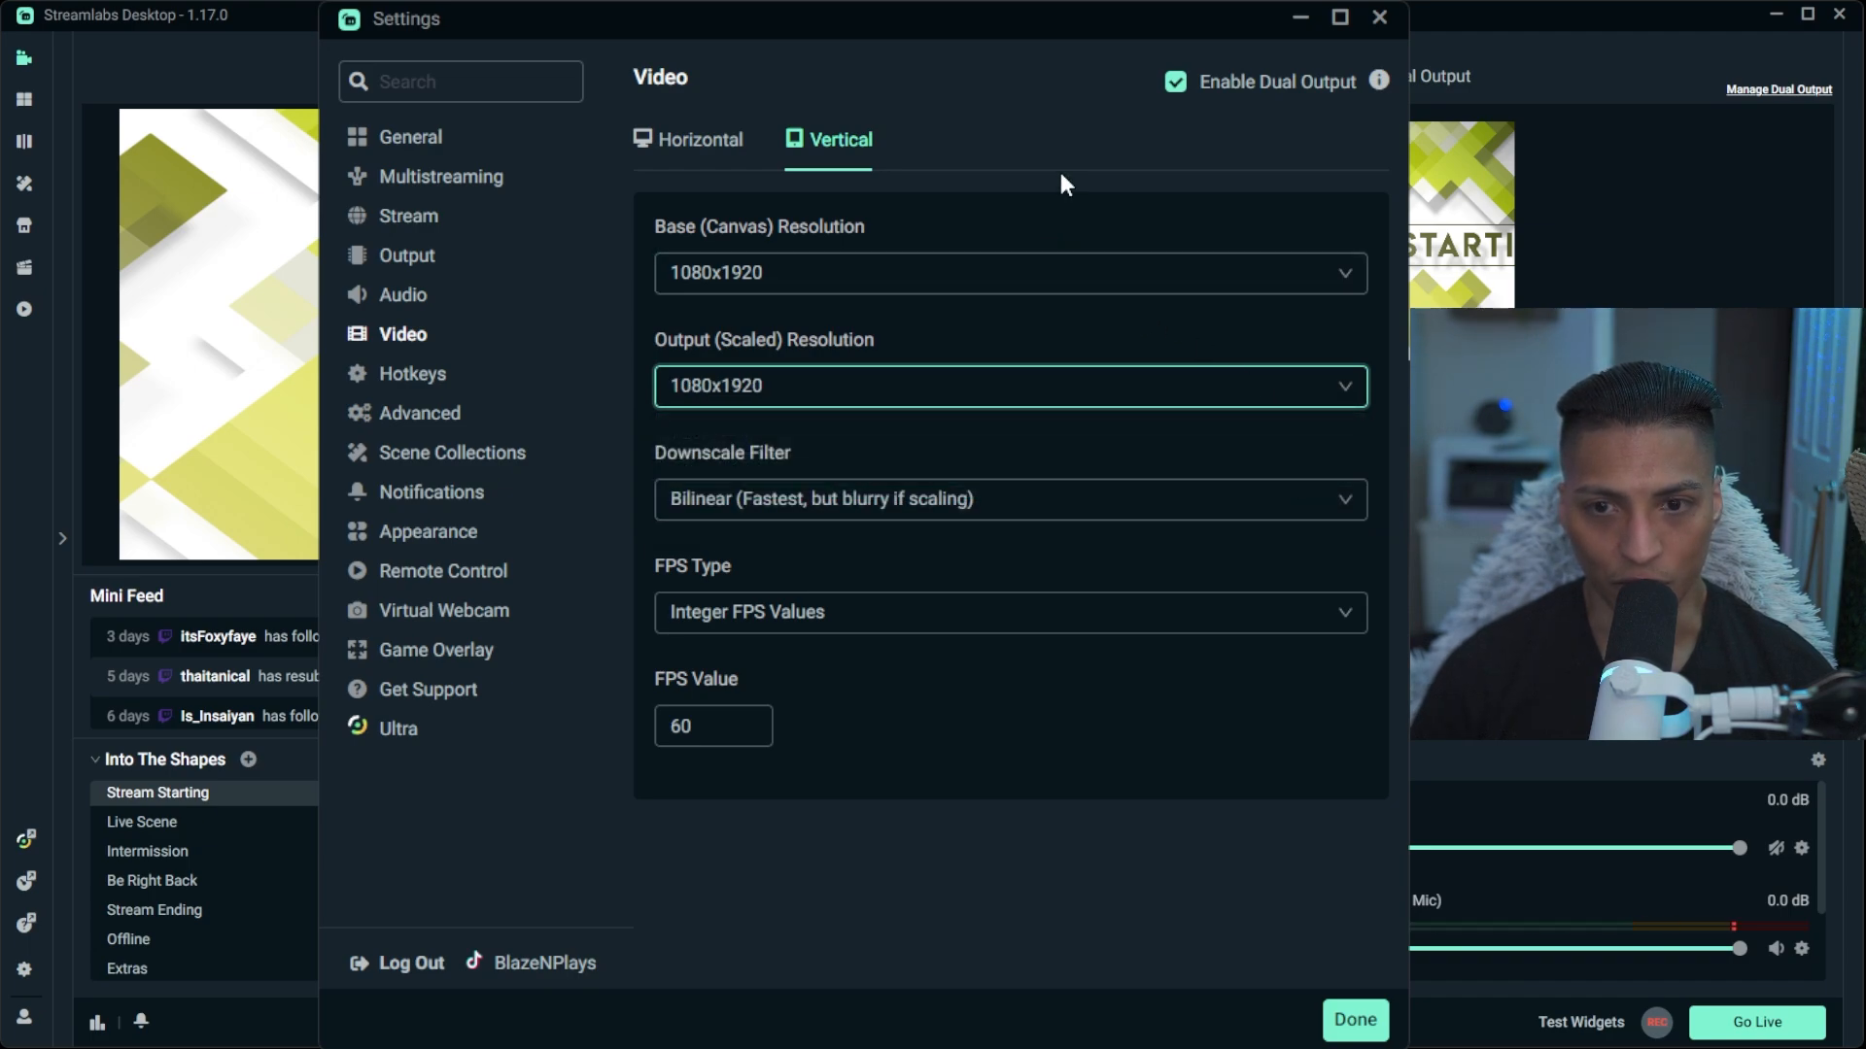
pyautogui.click(1346, 1018)
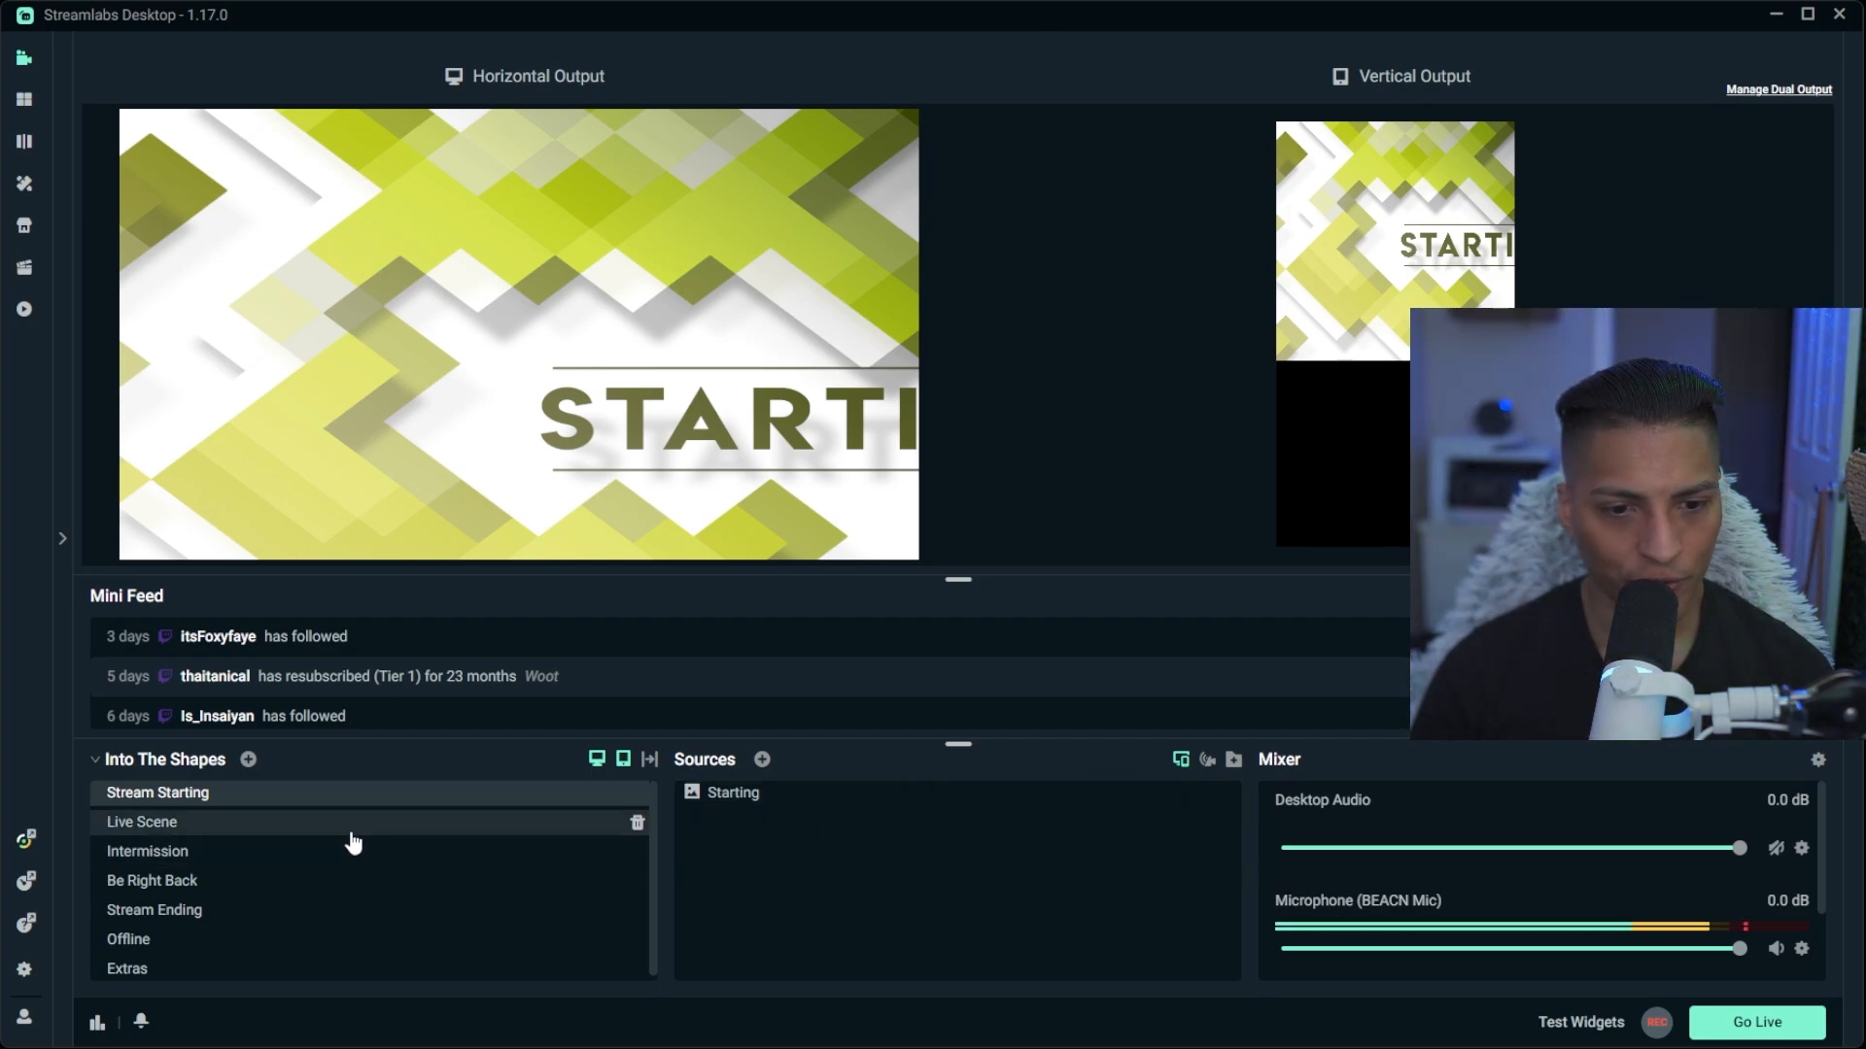
# Add a new scene named "Dead by Daylight" to the Into The Shapes collection.
pyautogui.click(249, 760)
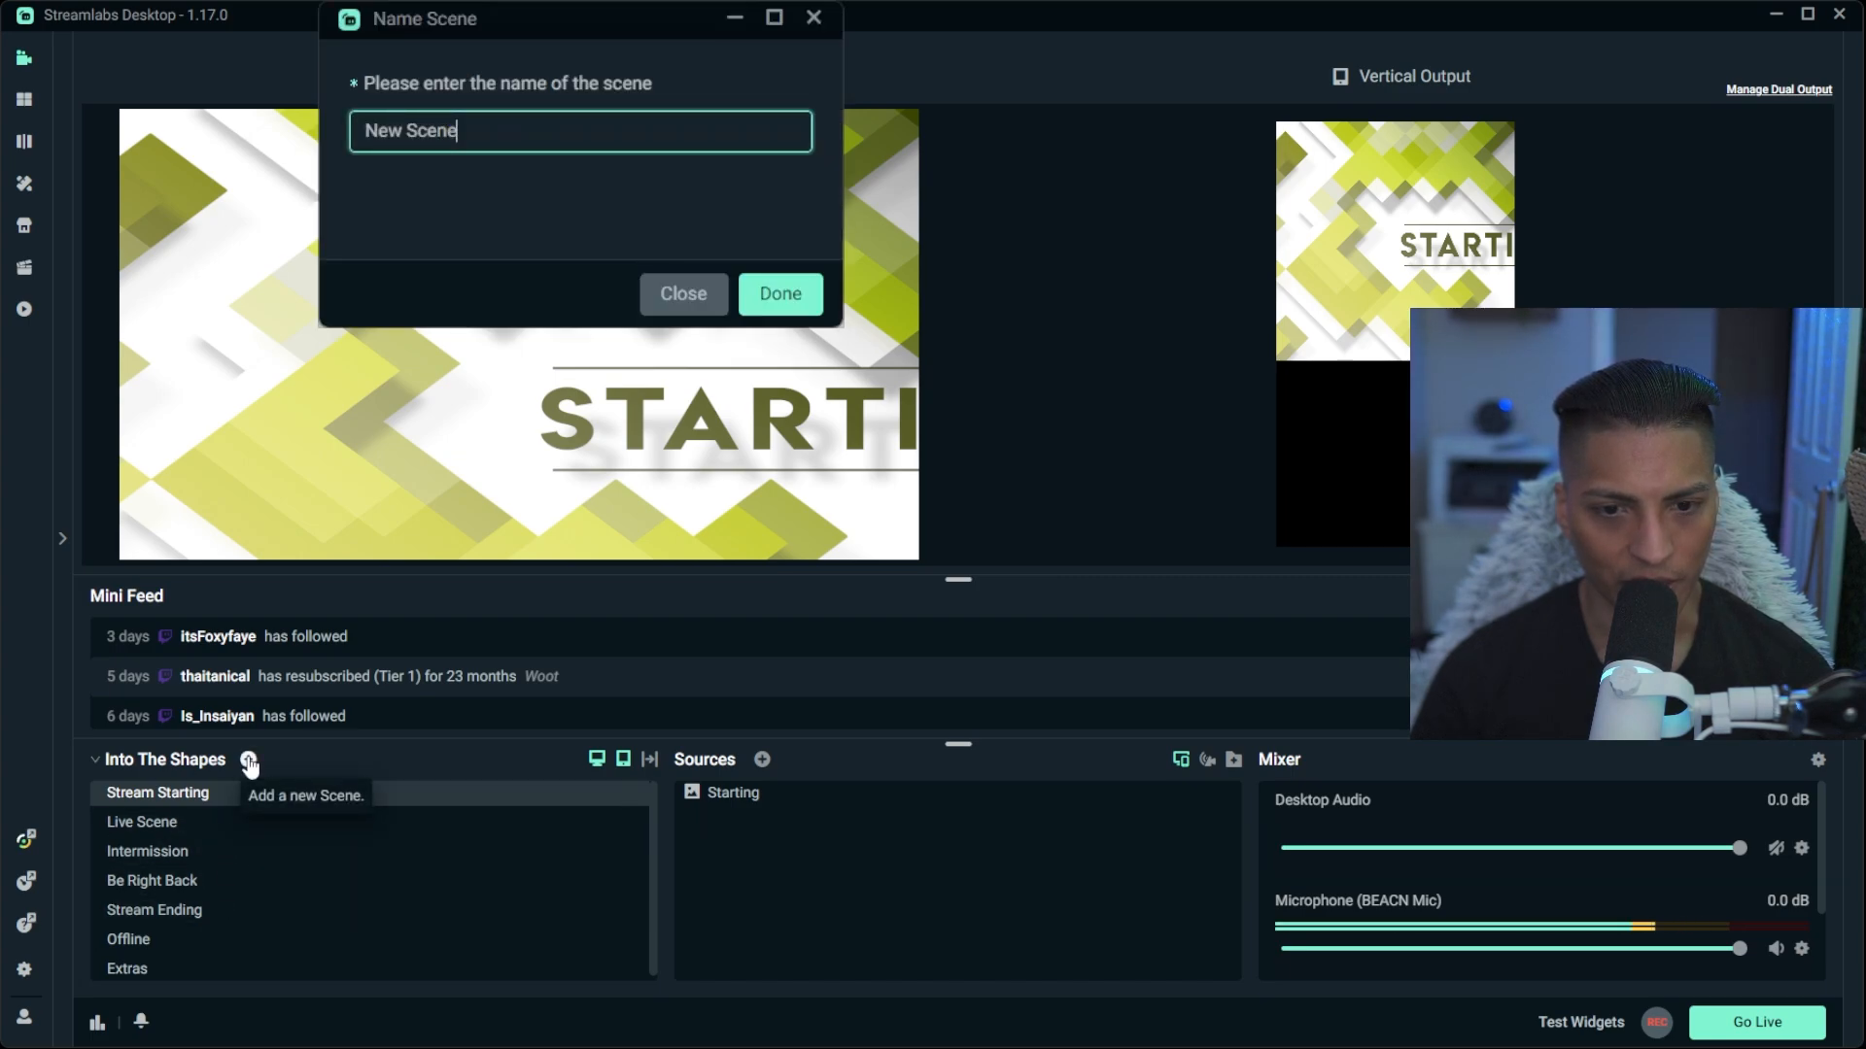
pyautogui.tripleClick(507, 137)
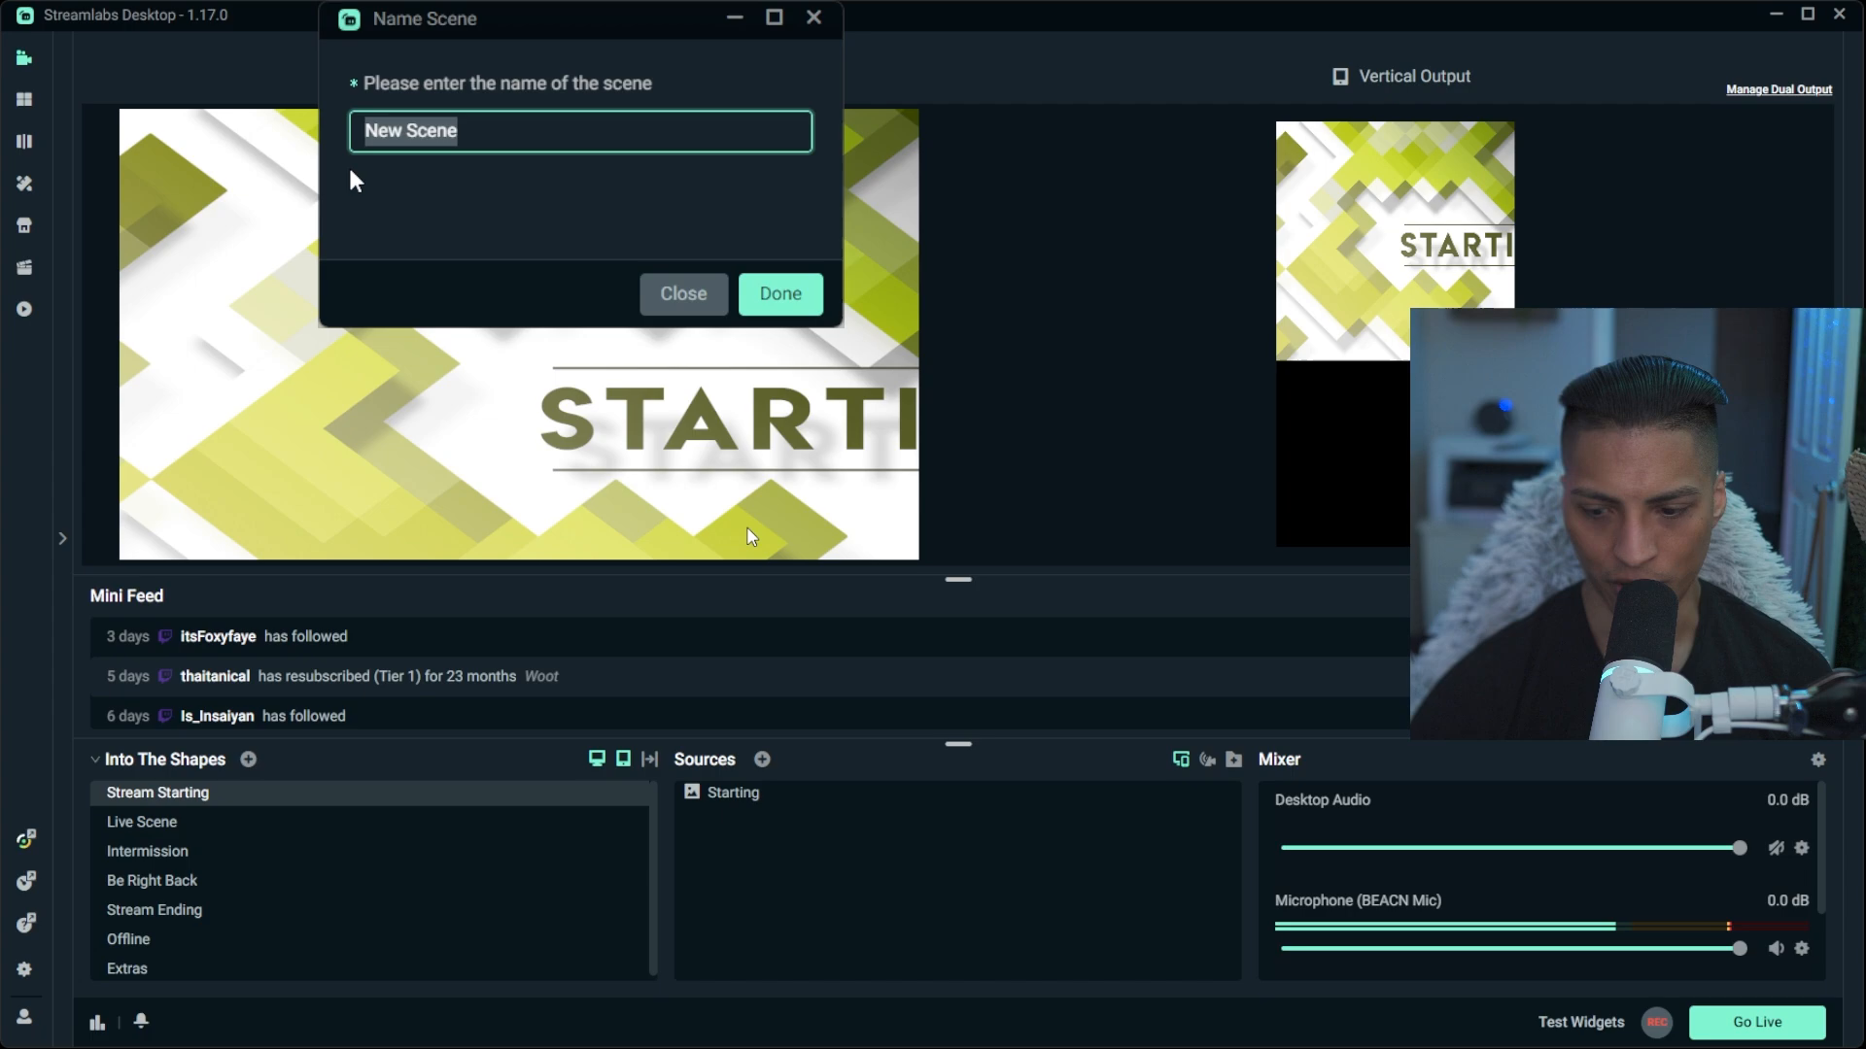
pyautogui.write('Dead by Dayligh')
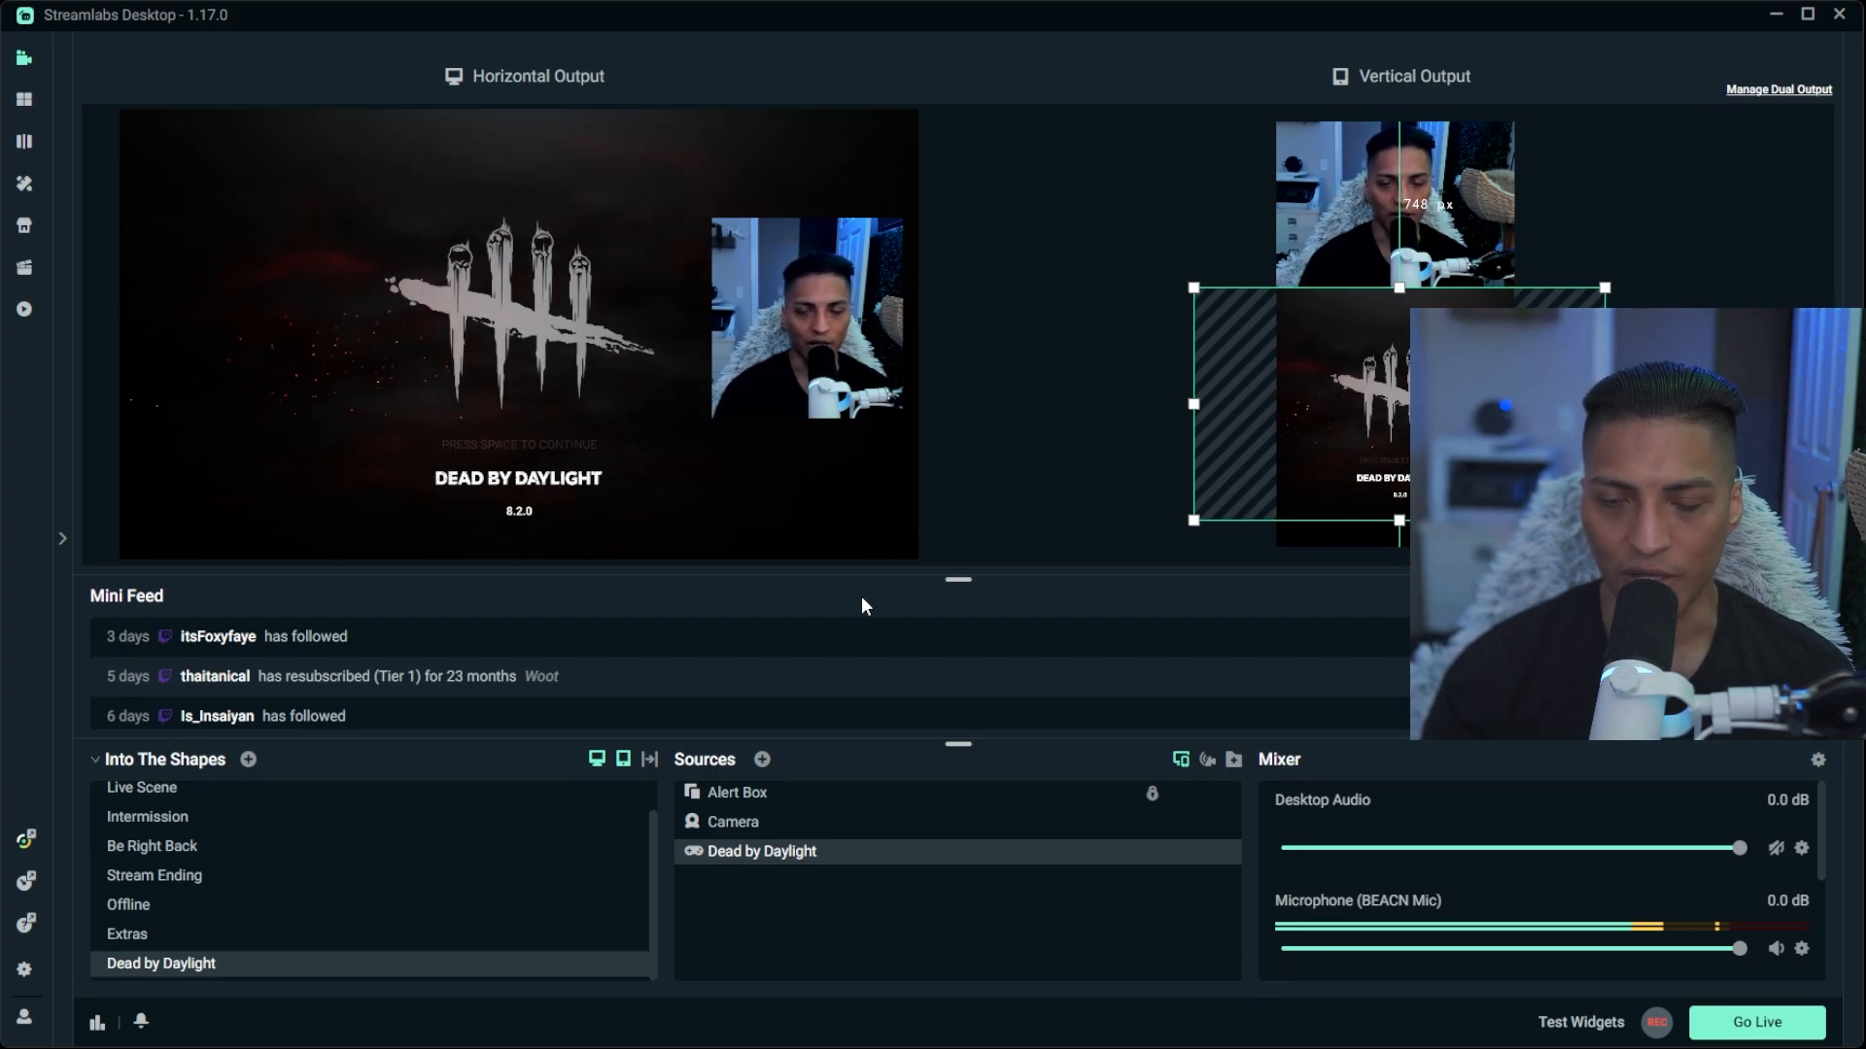
# Open the Go Live setup for TikTok and review its additional settings and the available streaming destinations.
pyautogui.click(1758, 1025)
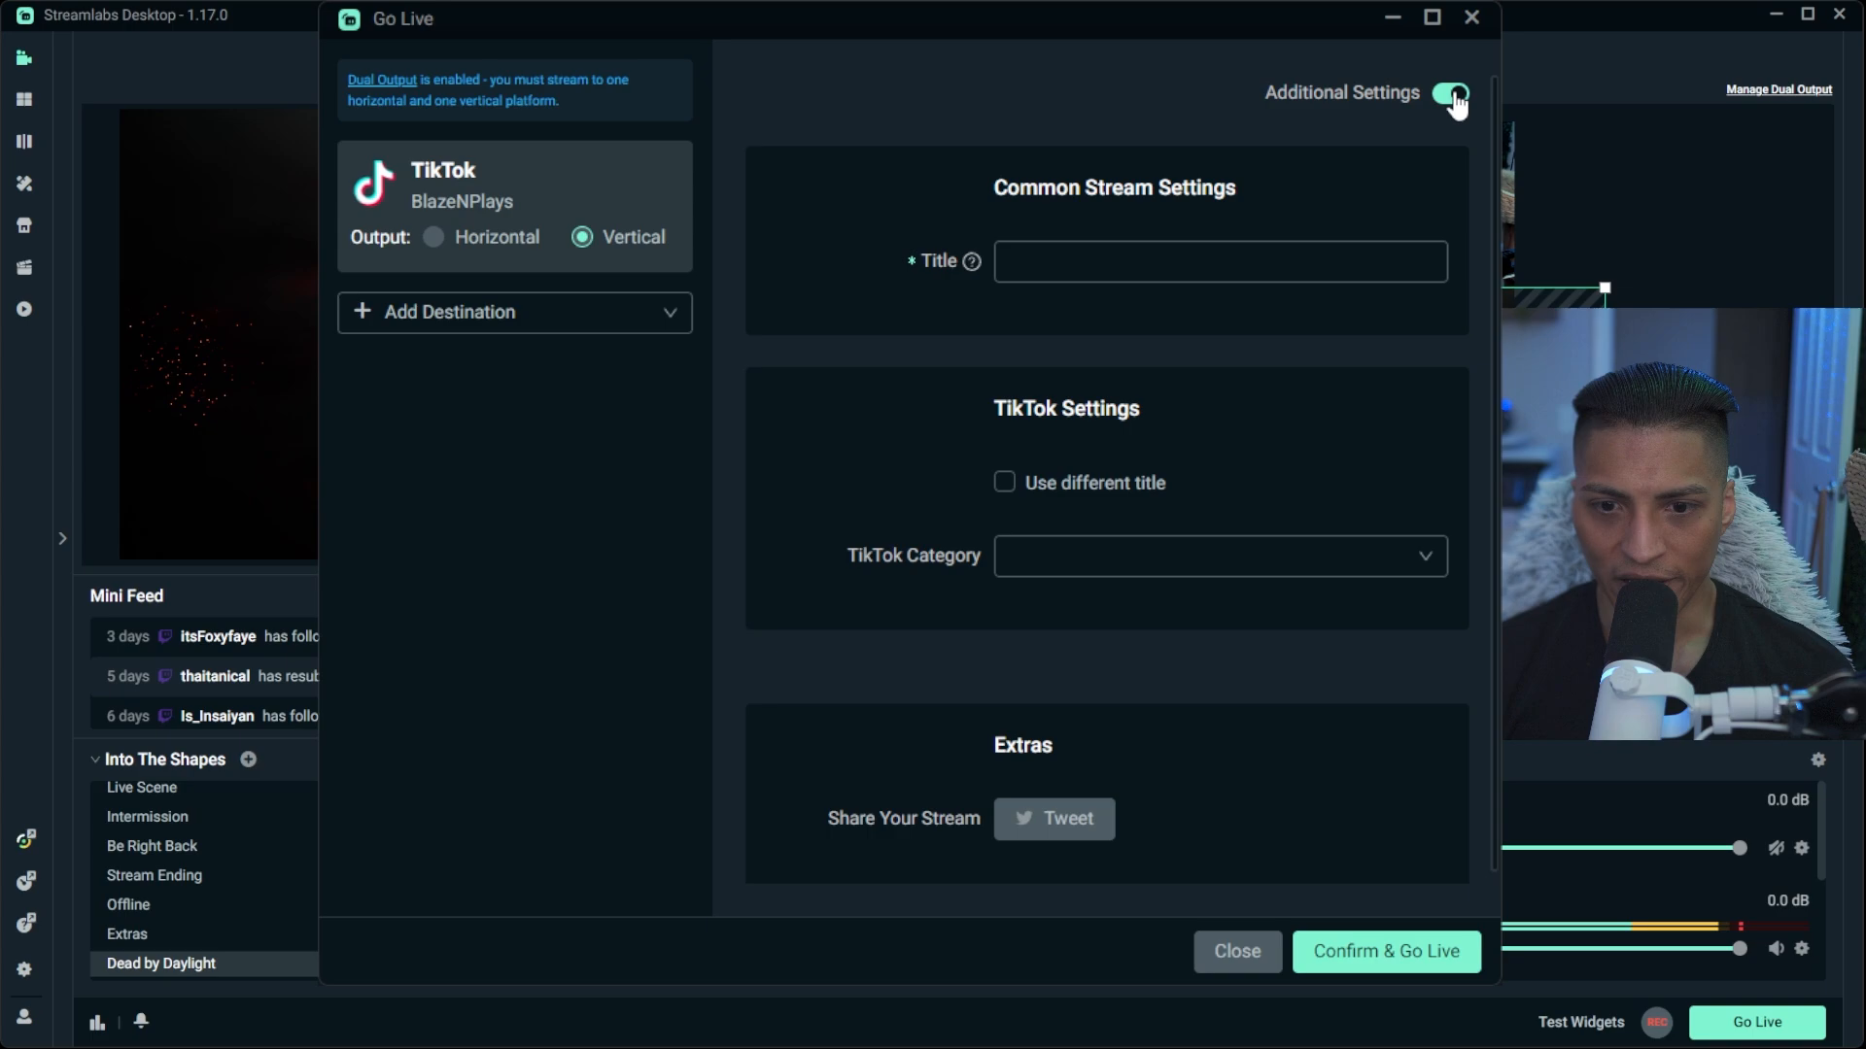
pyautogui.click(1453, 94)
pyautogui.click(1452, 94)
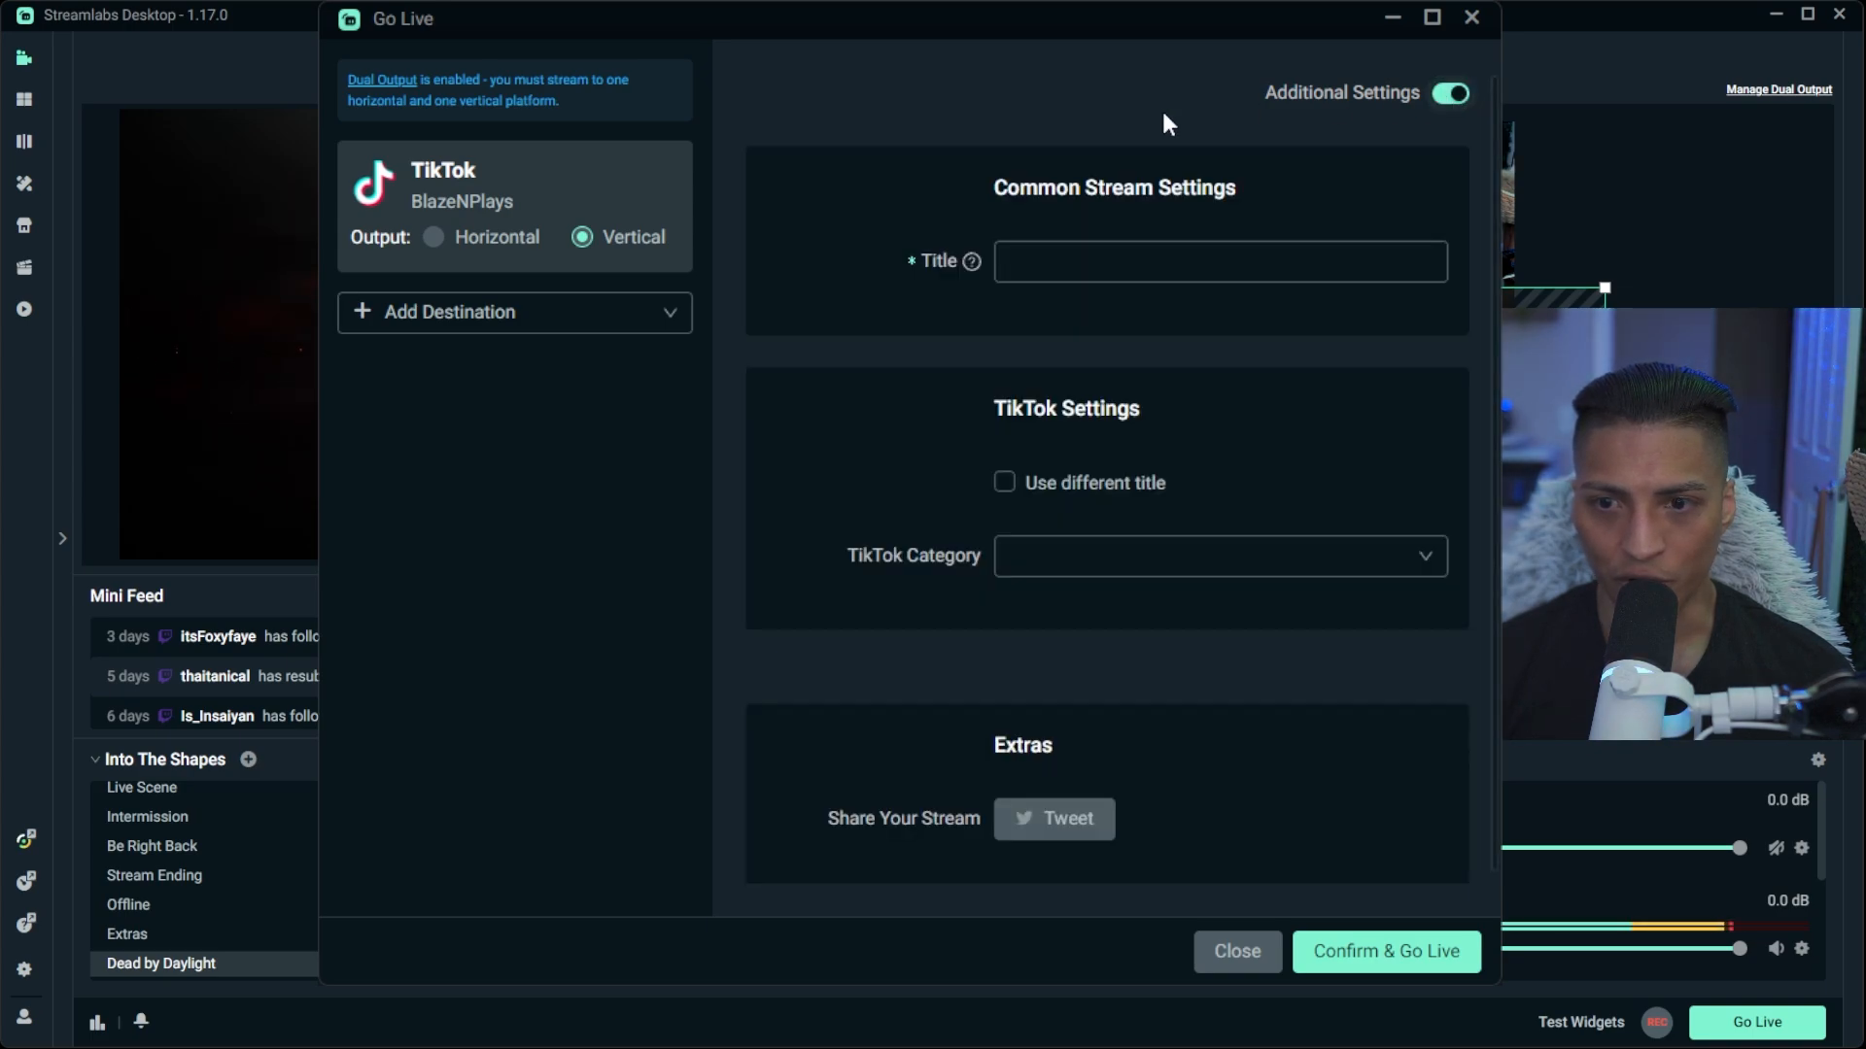
pyautogui.click(510, 335)
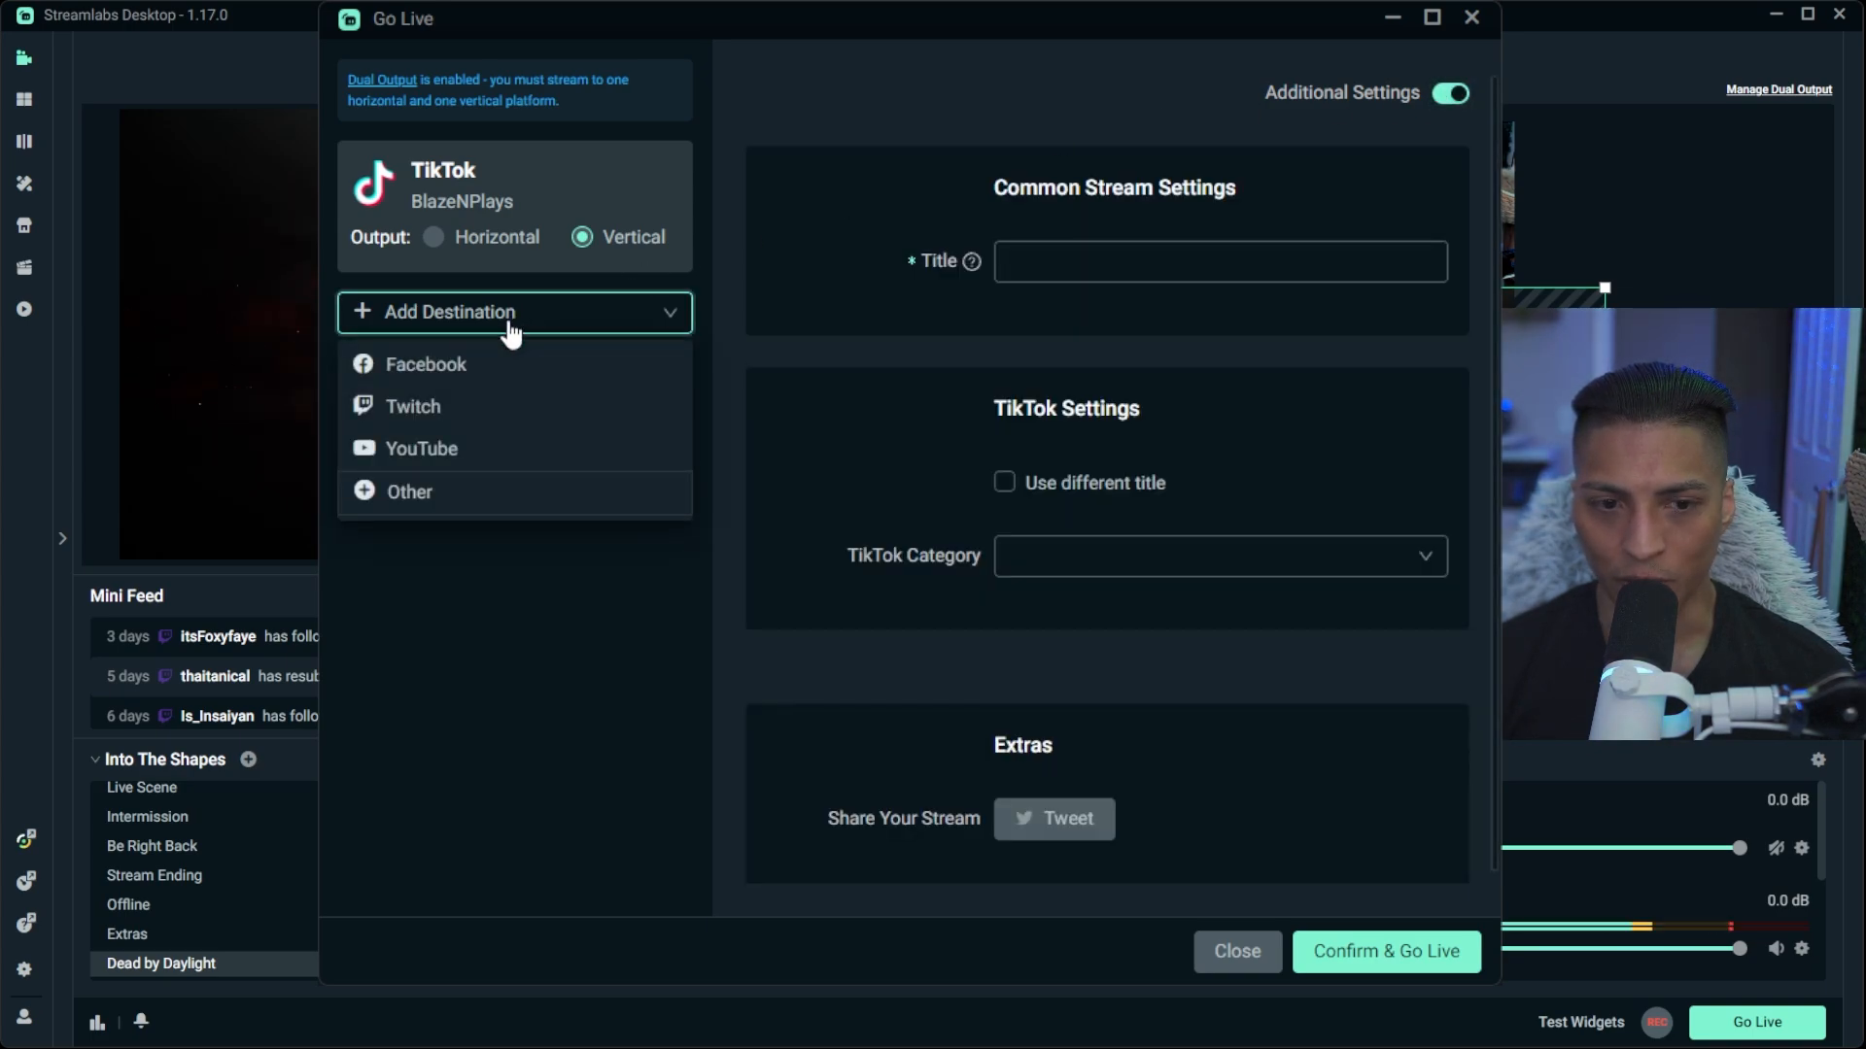
pyautogui.click(671, 315)
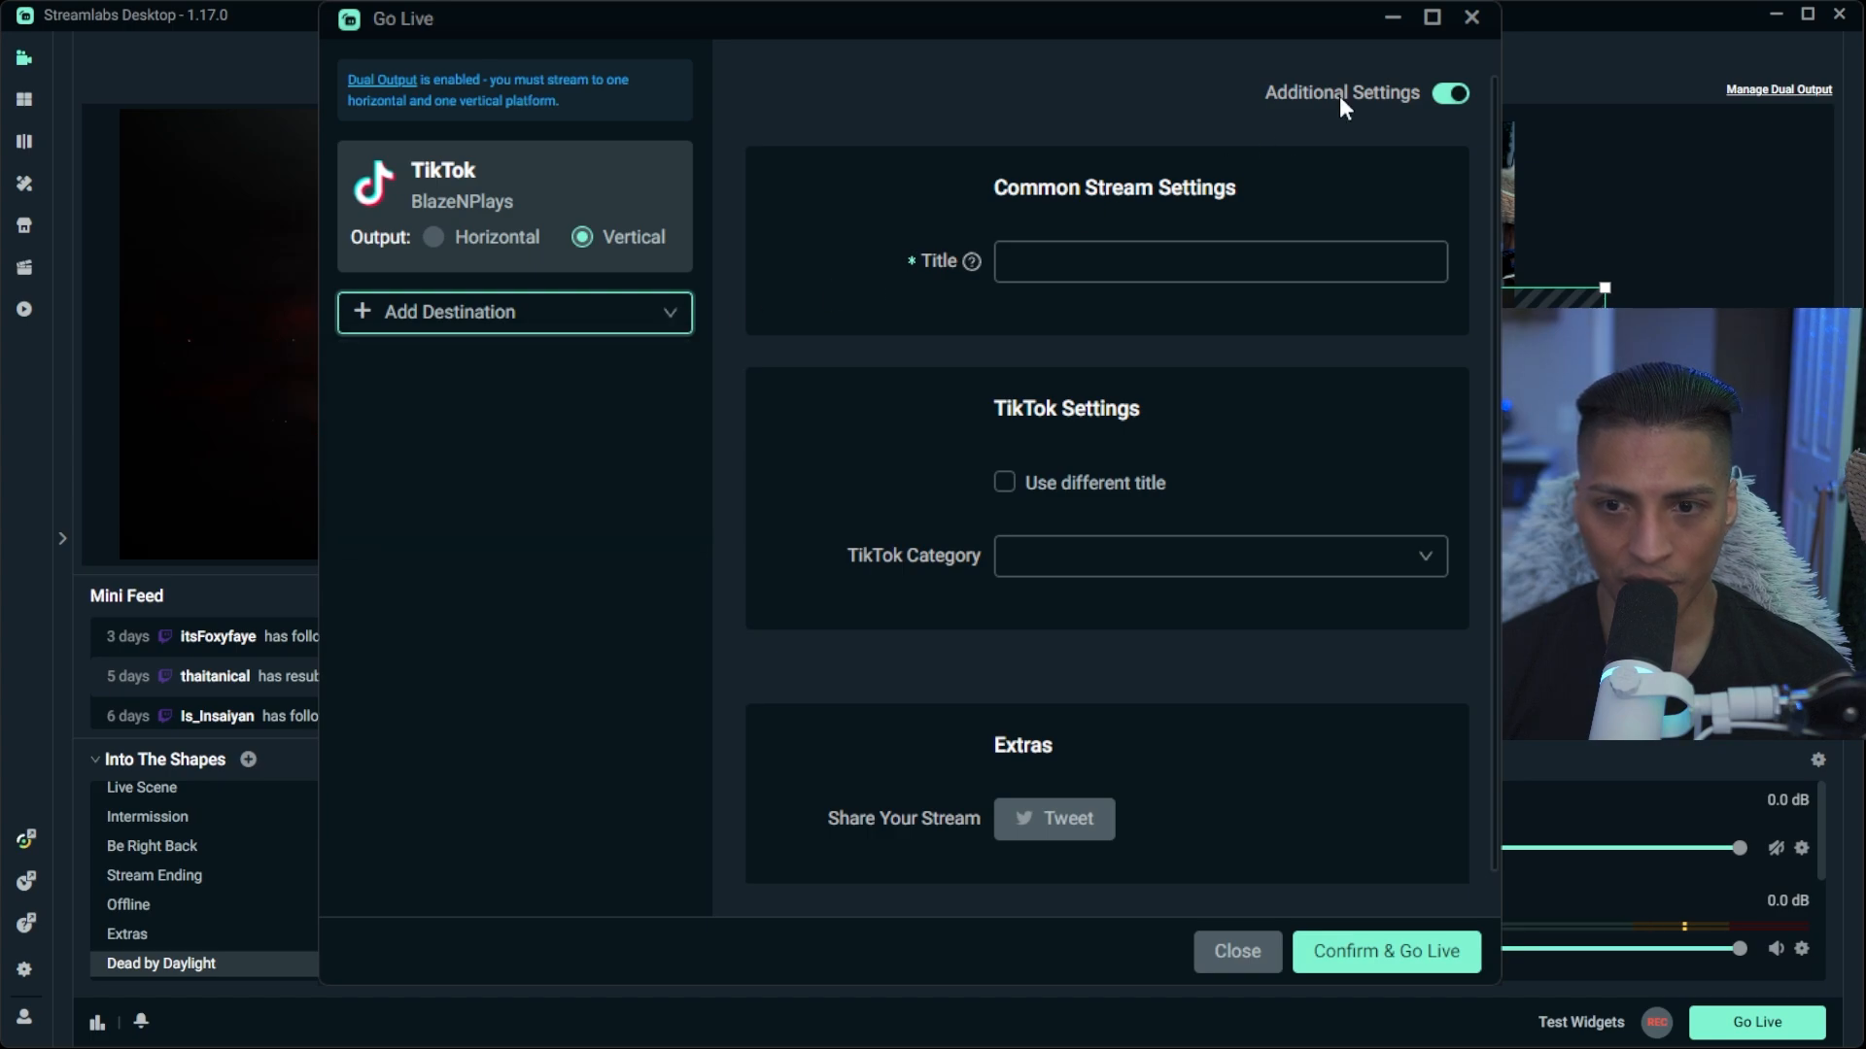